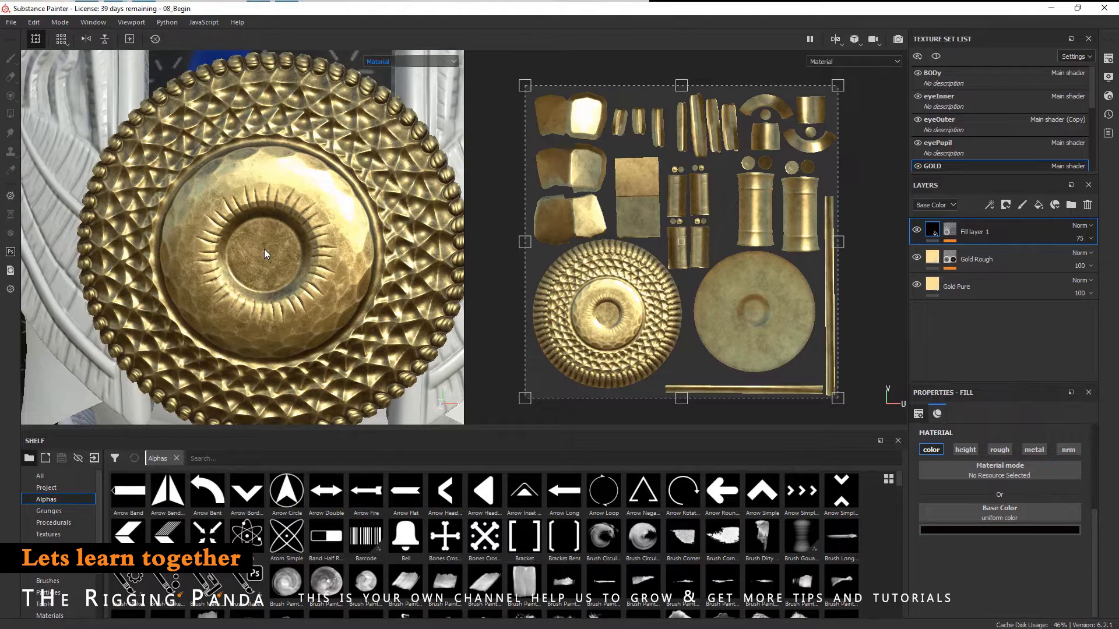
# - Add a paint layer above the fill layer and choose the Circular Triangle alpha for the brush
pyautogui.click(1023, 204)
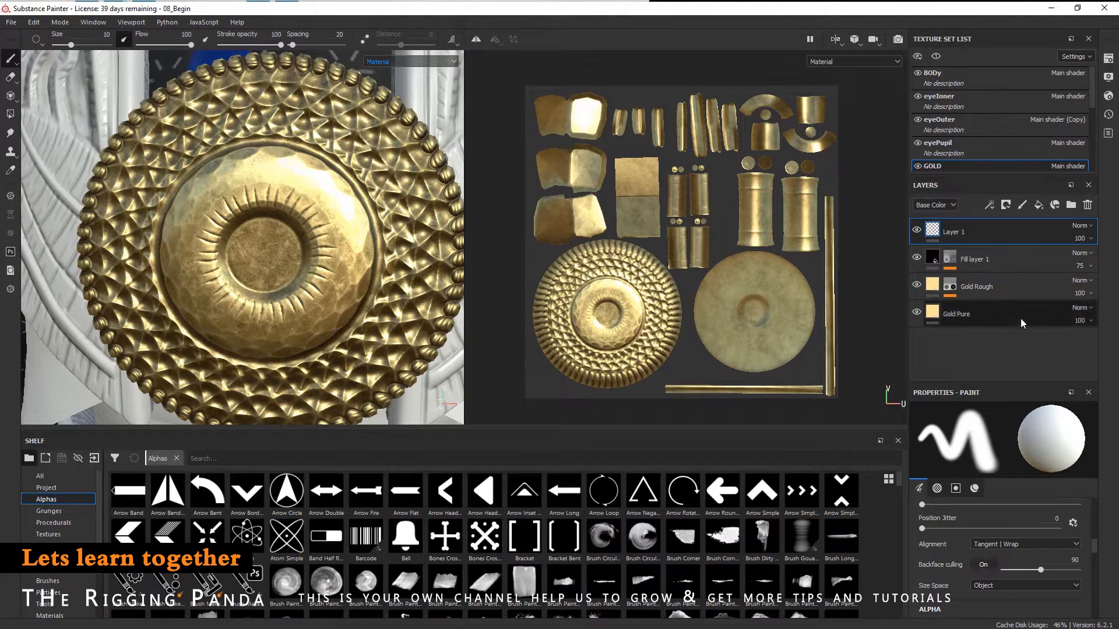
pyautogui.moveTo(444, 542)
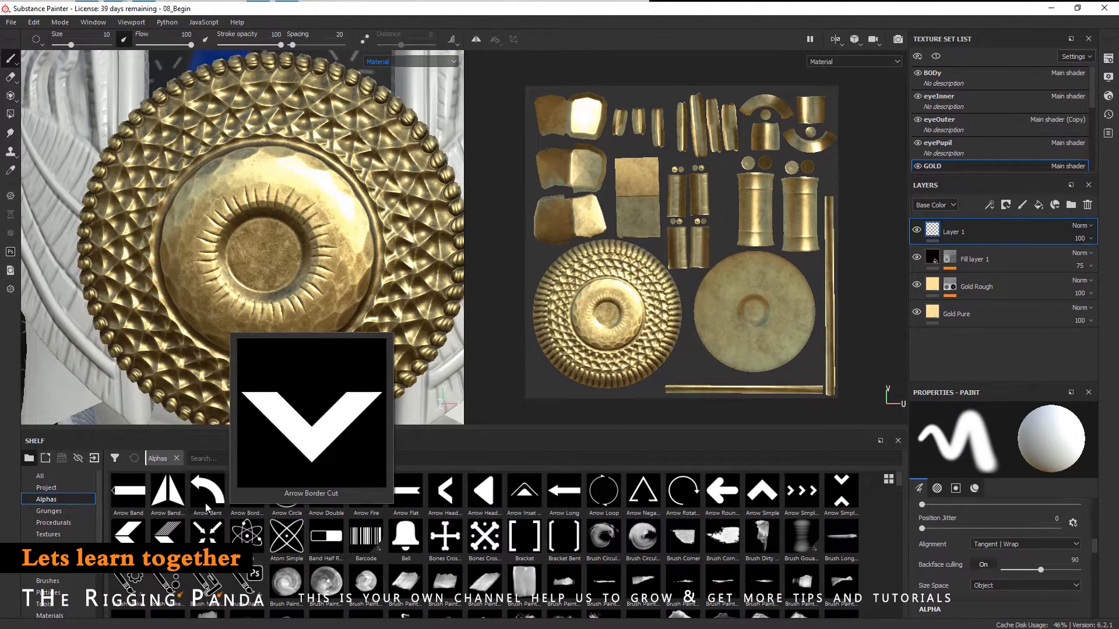
pyautogui.moveTo(211, 497)
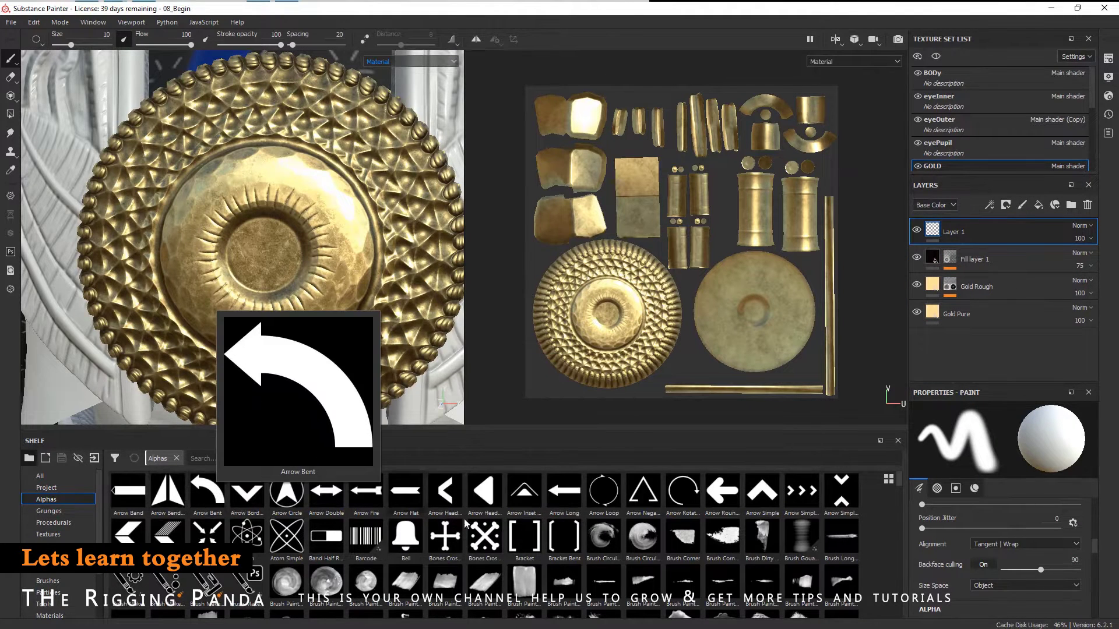
pyautogui.moveTo(575, 521)
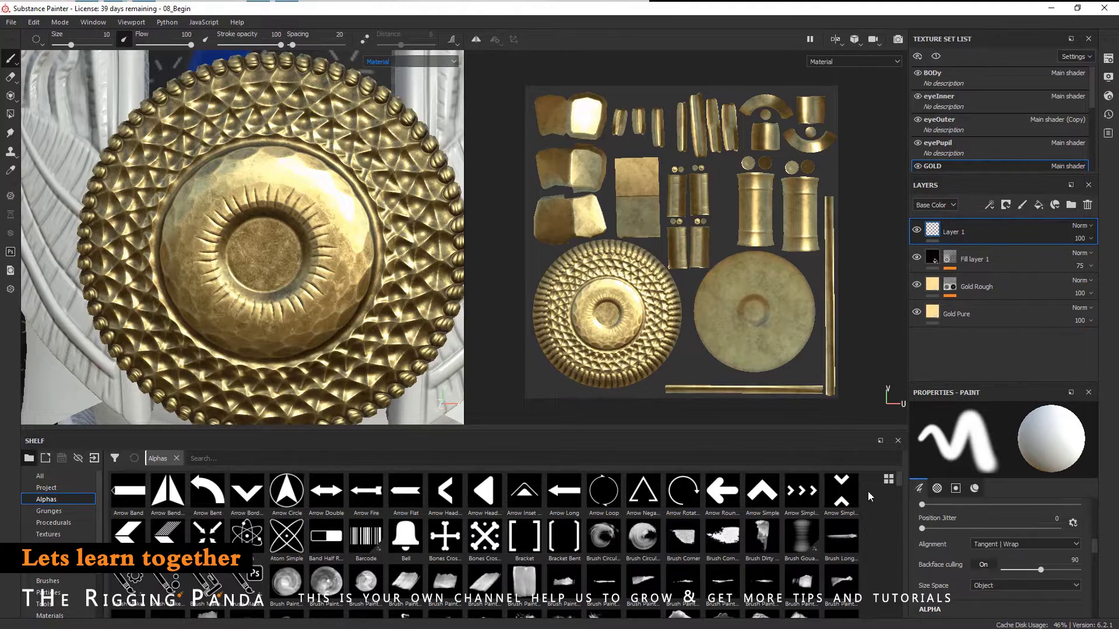
pyautogui.scroll(-3, 887, 512)
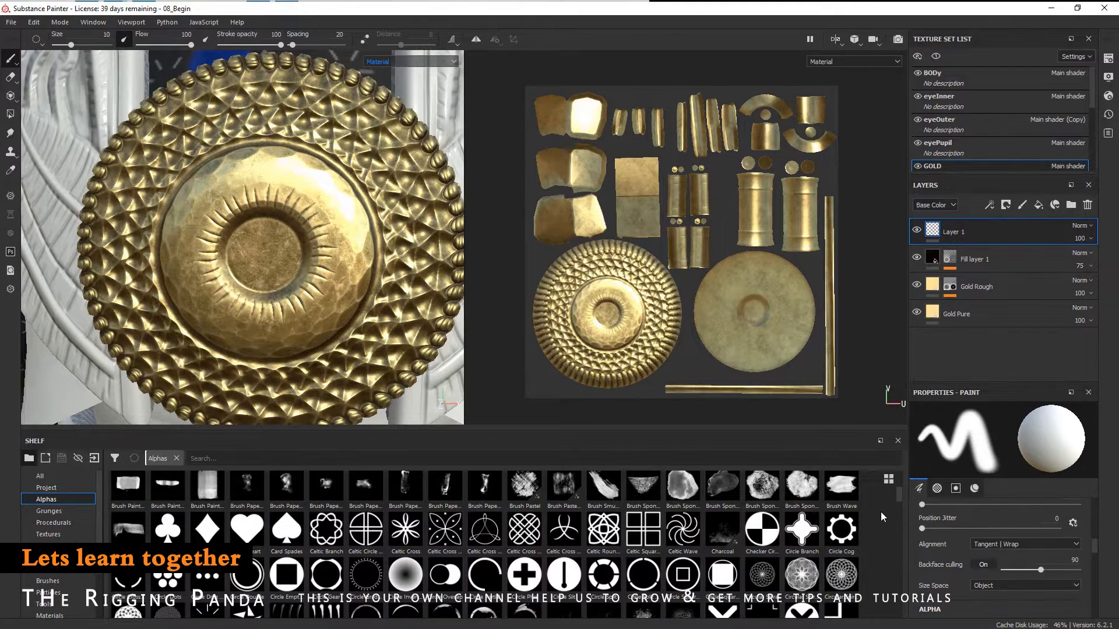
pyautogui.scroll(-3, 881, 511)
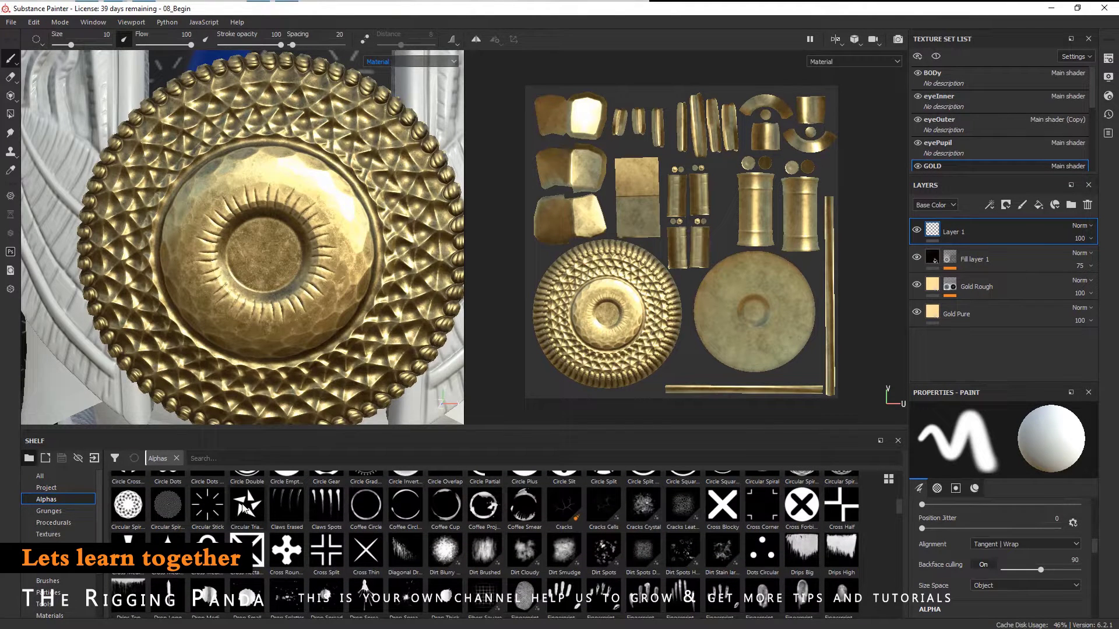
pyautogui.moveTo(245, 509)
pyautogui.click(249, 509)
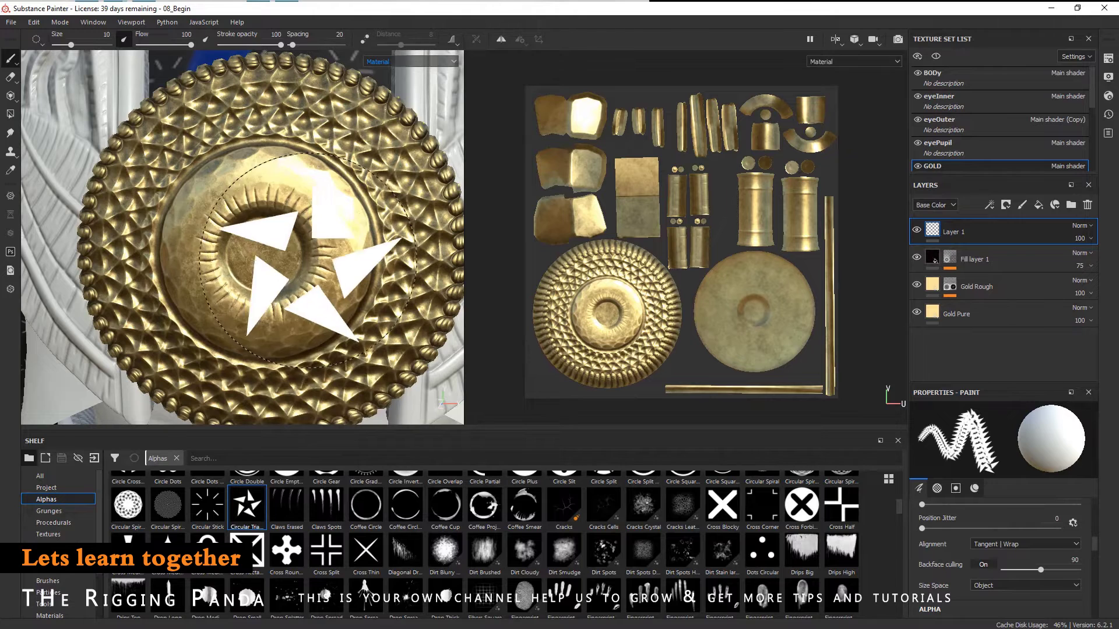
# - Set the brush's base color to red with RGB values 0.598, 0, 0
pyautogui.rightClick(303, 186)
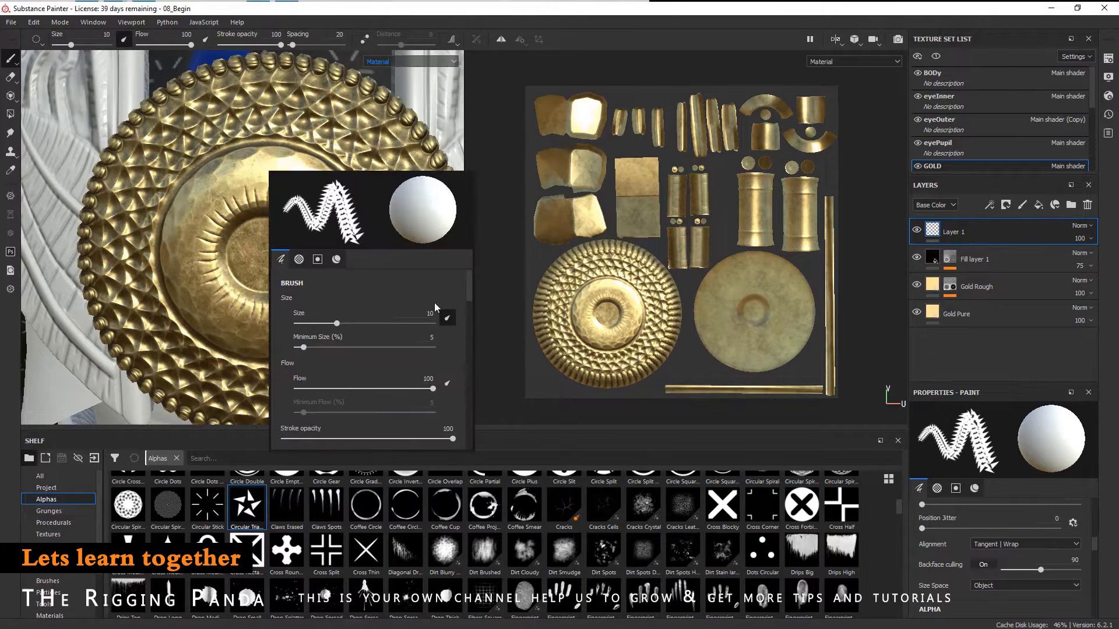
pyautogui.moveTo(471, 297)
pyautogui.mouseDown()
pyautogui.moveTo(477, 345)
pyautogui.moveTo(462, 354)
pyautogui.mouseUp()
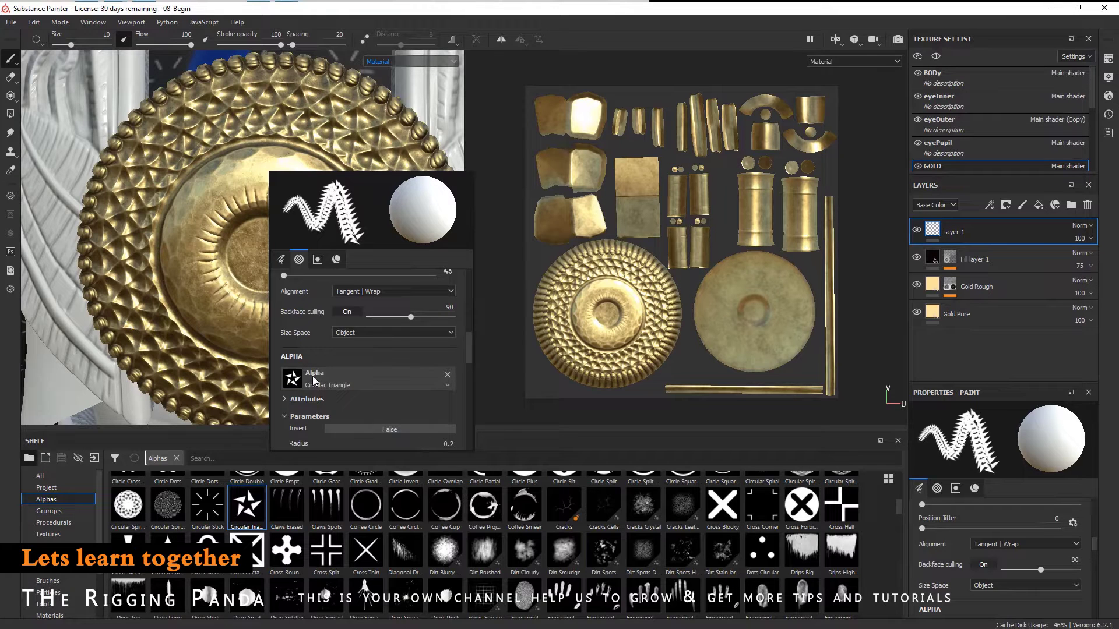
pyautogui.scroll(-3, 310, 380)
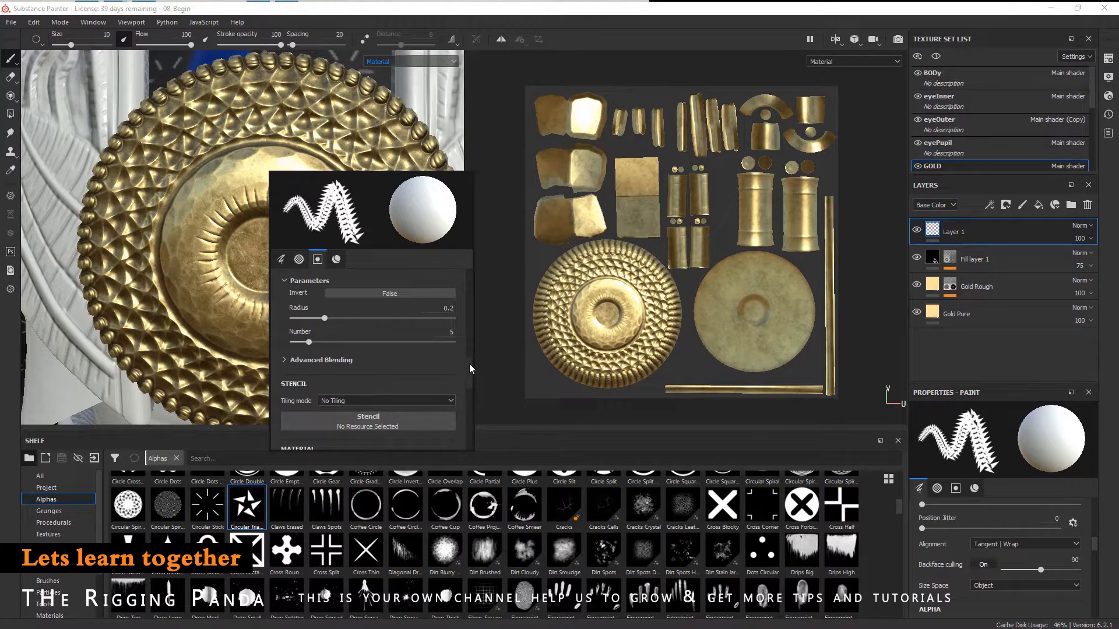
pyautogui.moveTo(471, 366); pyautogui.dragTo(469, 391)
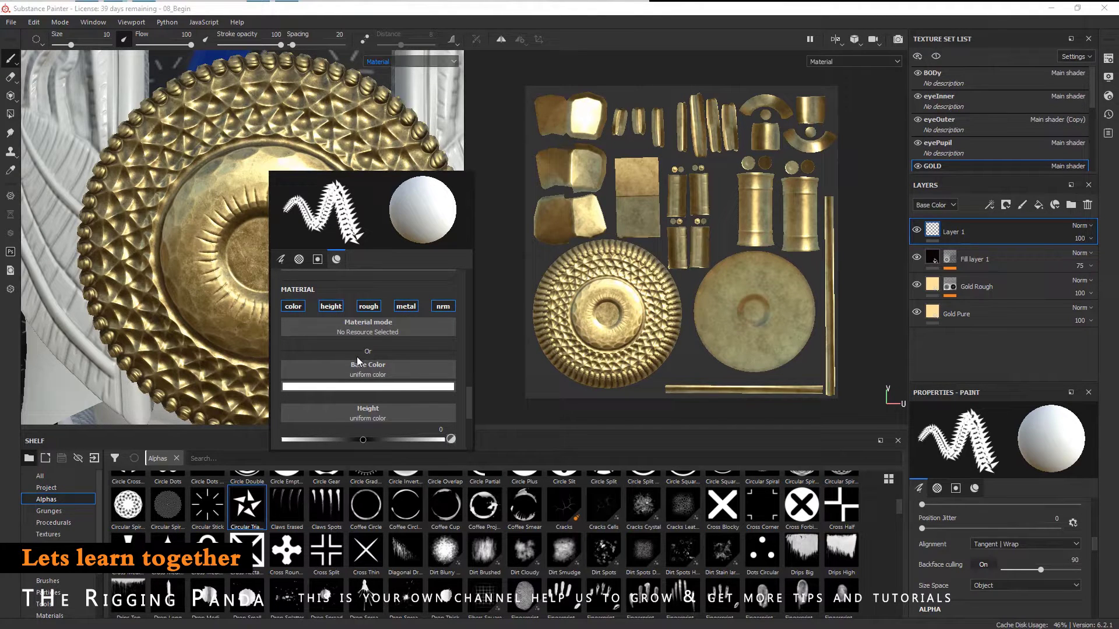
pyautogui.click(375, 389)
pyautogui.moveTo(432, 432); pyautogui.dragTo(478, 431)
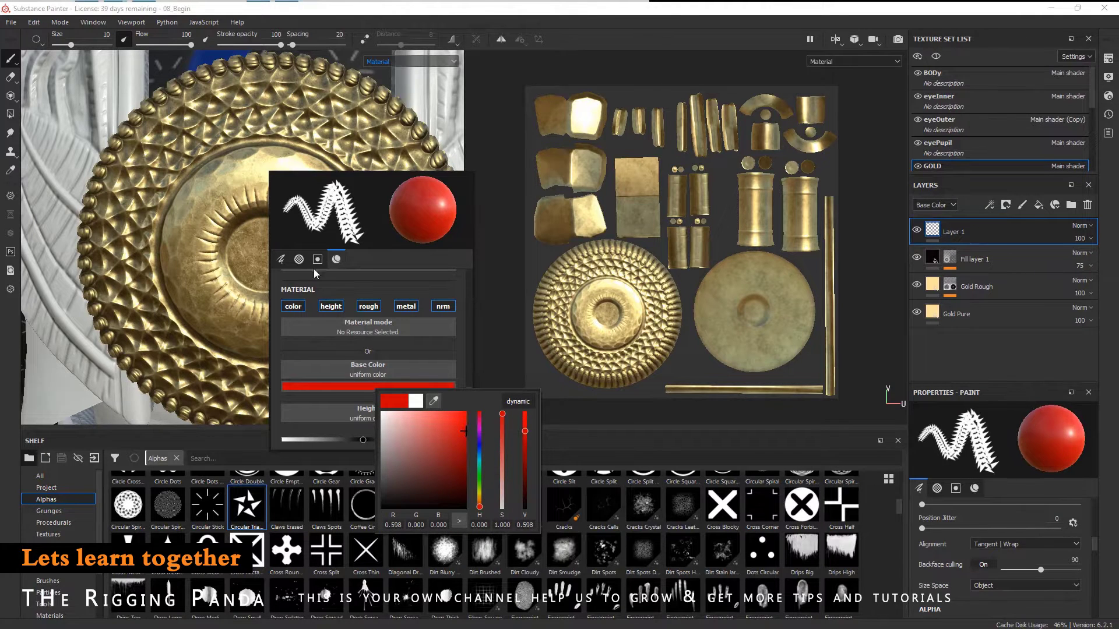
# - Set the brush's height to -0.1613 and its roughness to 0.2760 for an engraved stamp
pyautogui.scroll(-1, 370, 362)
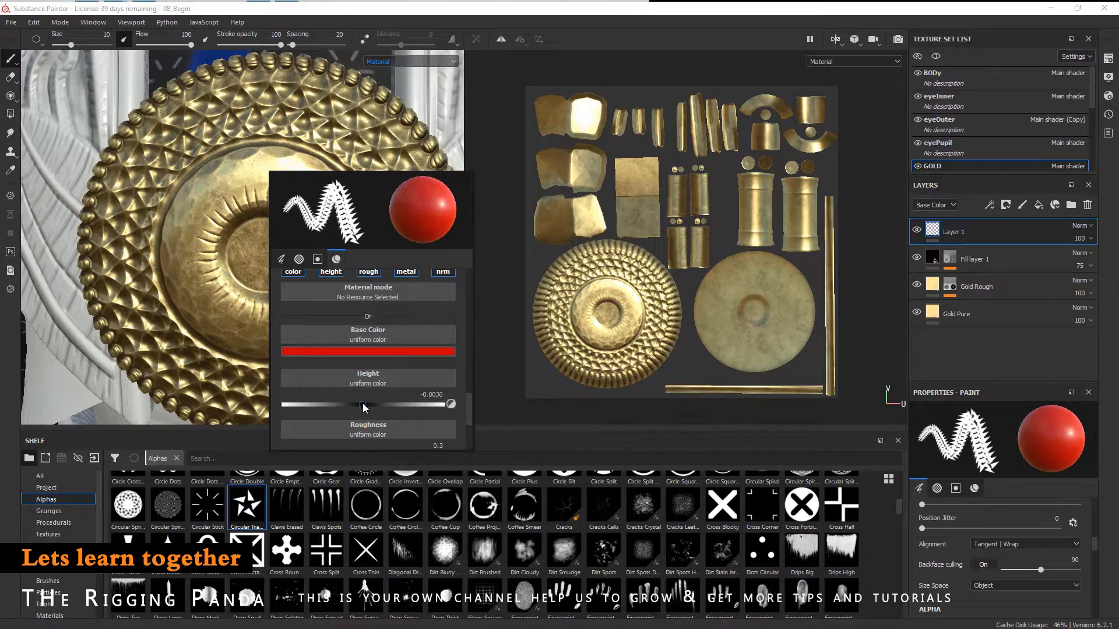
pyautogui.moveTo(361, 408); pyautogui.dragTo(356, 411)
pyautogui.scroll(-3, 468, 407)
pyautogui.moveTo(333, 372)
pyautogui.mouseDown()
pyautogui.moveTo(361, 372)
pyautogui.moveTo(318, 375)
pyautogui.moveTo(328, 374)
pyautogui.mouseUp()
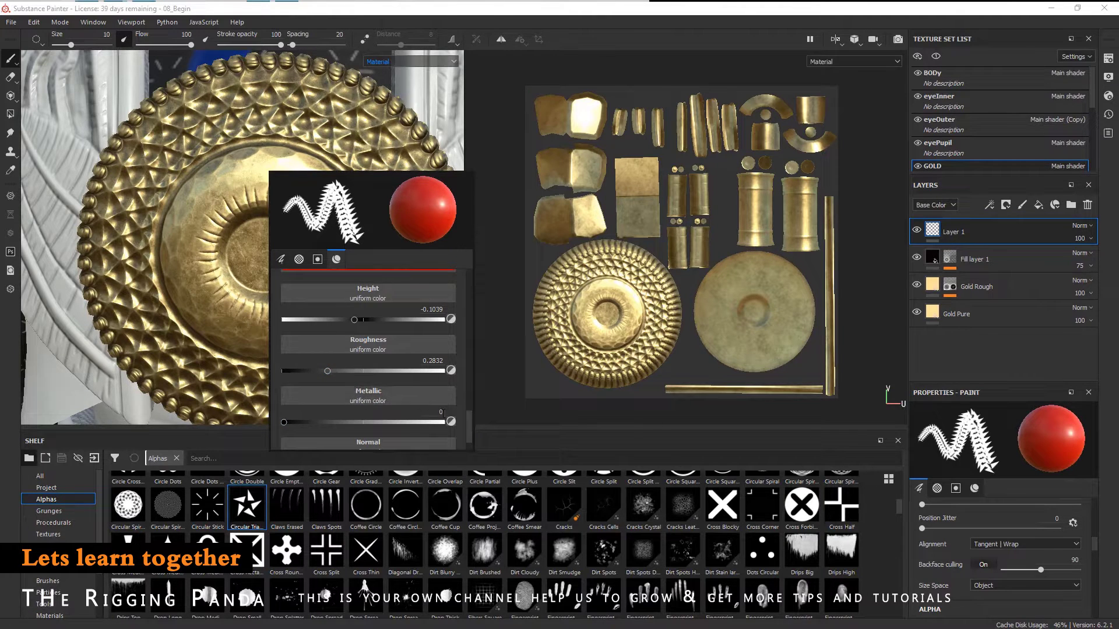
pyautogui.moveTo(465, 413)
pyautogui.mouseDown()
pyautogui.moveTo(467, 423)
pyautogui.moveTo(480, 276)
pyautogui.mouseUp()
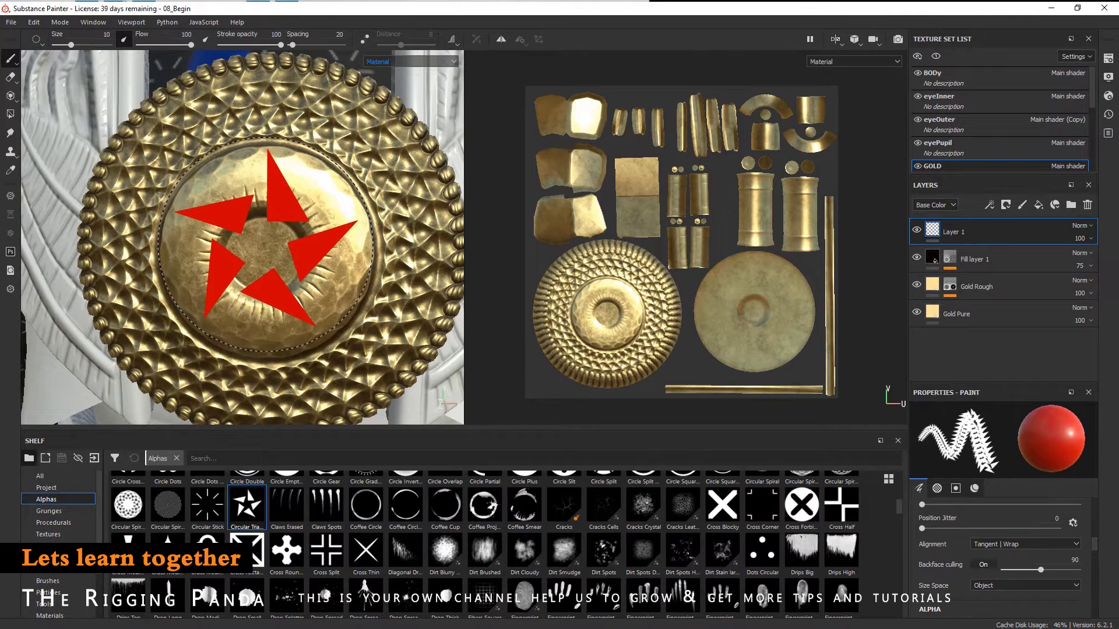
# - Reduce the brush size to 3.41 so the star fits inside the medallion's recessed centre
pyautogui.rightClick(268, 236)
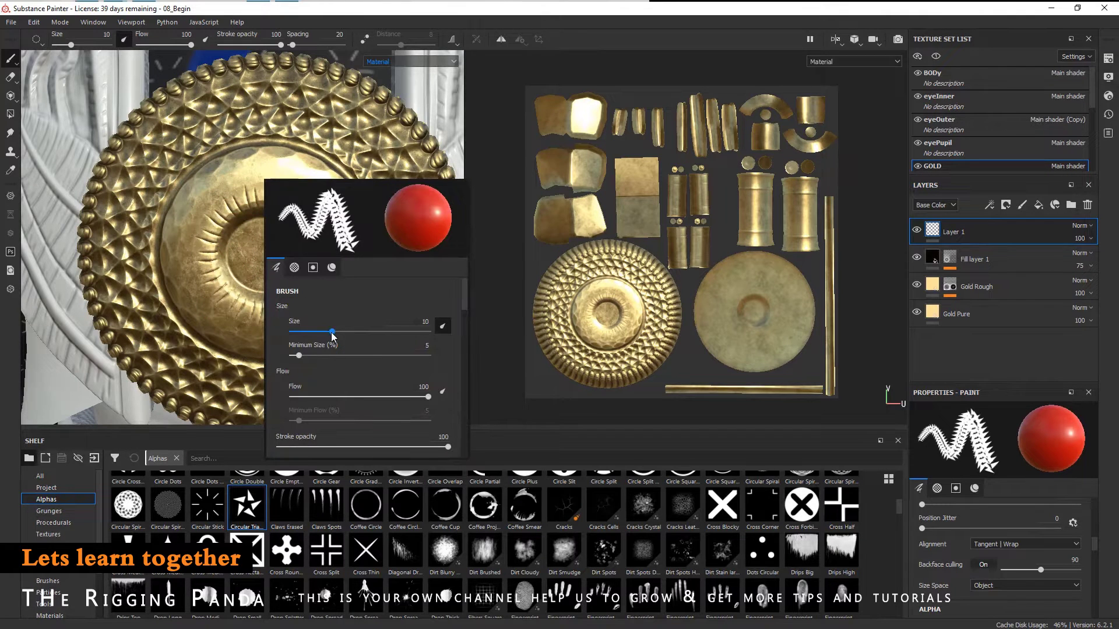
pyautogui.moveTo(331, 333); pyautogui.dragTo(328, 333)
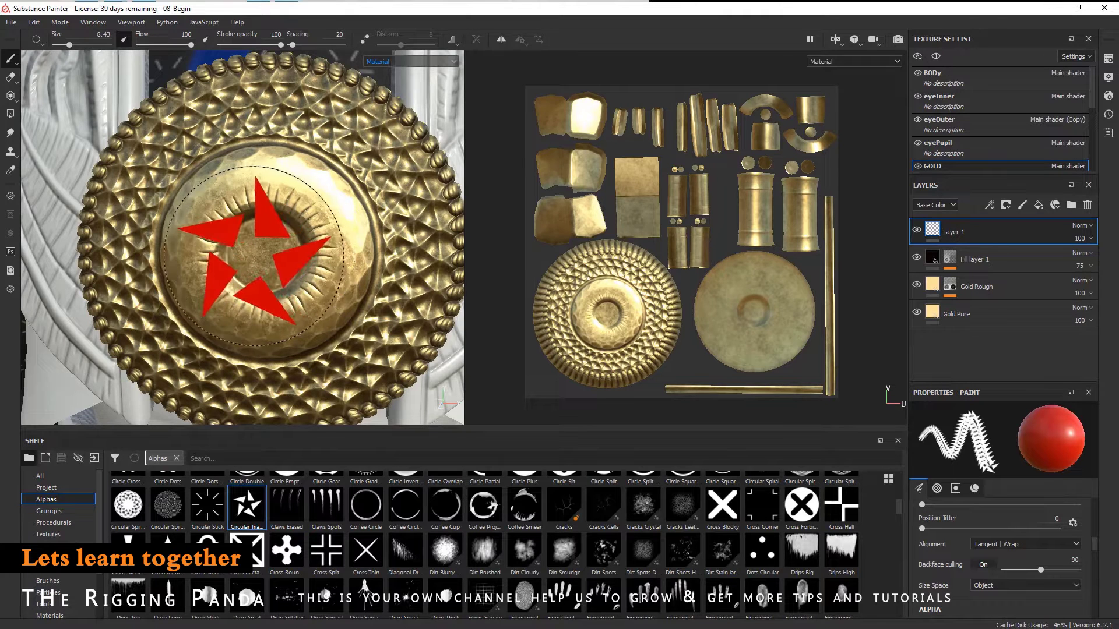
pyautogui.scroll(2, 266, 245)
pyautogui.keyDown('ctrl'); pyautogui.moveTo(271, 255); pyautogui.dragTo(267, 255, button='right'); pyautogui.keyUp('ctrl')
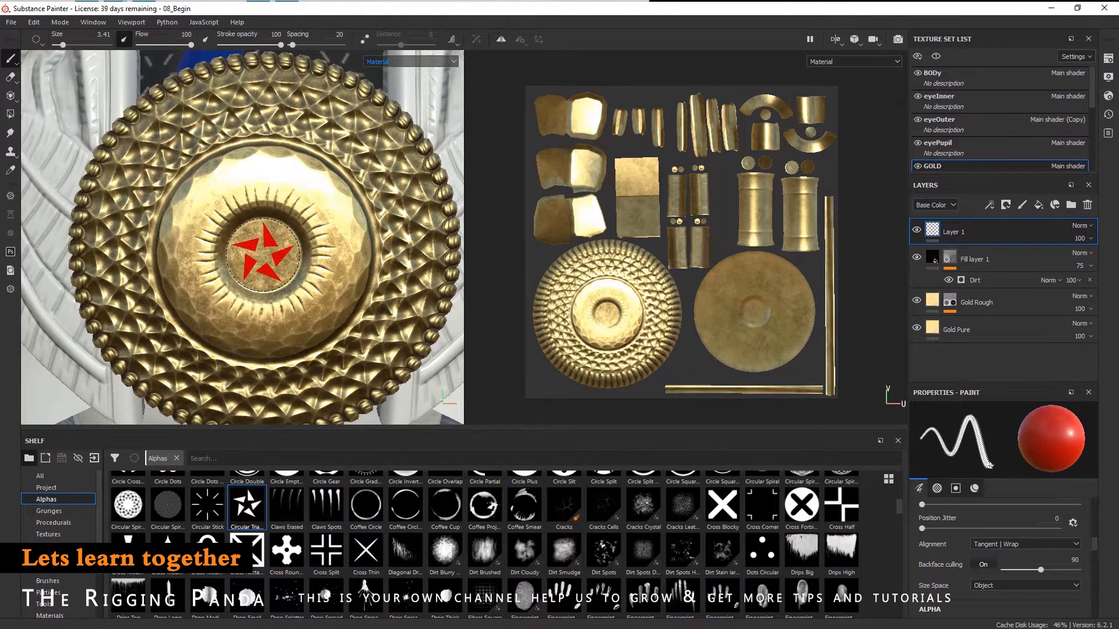
# - Try stamping the red star in the medallion's centre, inspect it from an angle, and undo the stamp
pyautogui.keyDown('ctrl'); pyautogui.moveTo(263, 257); pyautogui.dragTo(264, 256); pyautogui.keyUp('ctrl')
pyautogui.click(263, 257)
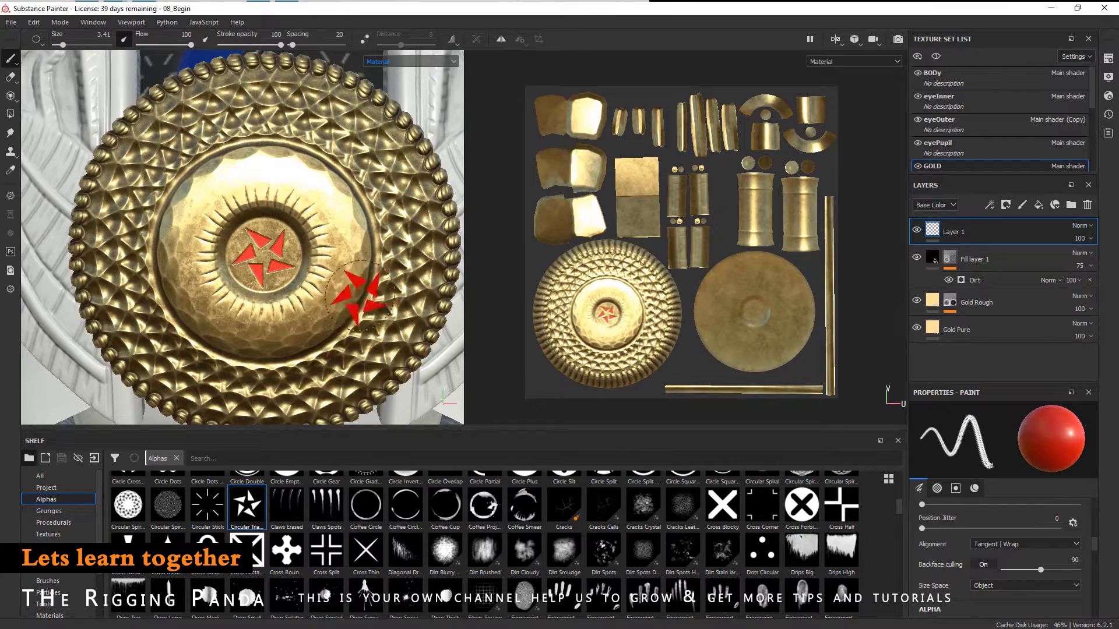
pyautogui.moveTo(325, 291)
pyautogui.keyDown('alt'); pyautogui.mouseDown()
pyautogui.moveTo(275, 284)
pyautogui.moveTo(235, 257)
pyautogui.mouseUp(); pyautogui.keyUp('alt')
pyautogui.scroll(5, 236, 257)
pyautogui.click(368, 300)
pyautogui.keyDown('alt'); pyautogui.moveTo(367, 300); pyautogui.dragTo(299, 312, button='middle'); pyautogui.keyUp('alt')
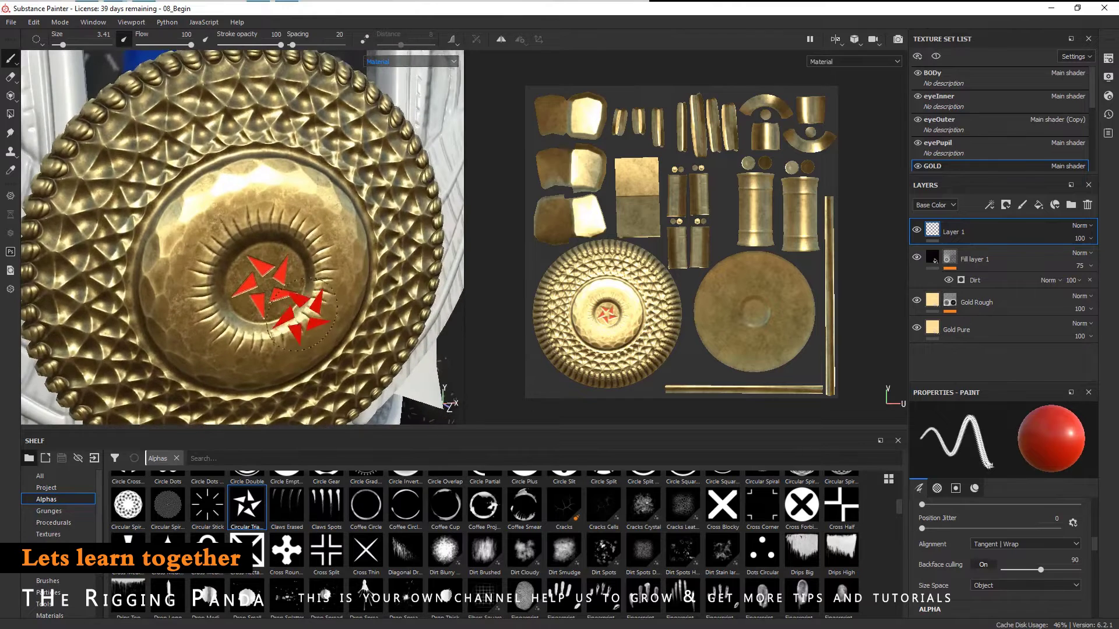
pyautogui.hotkey('ctrl', 'z')
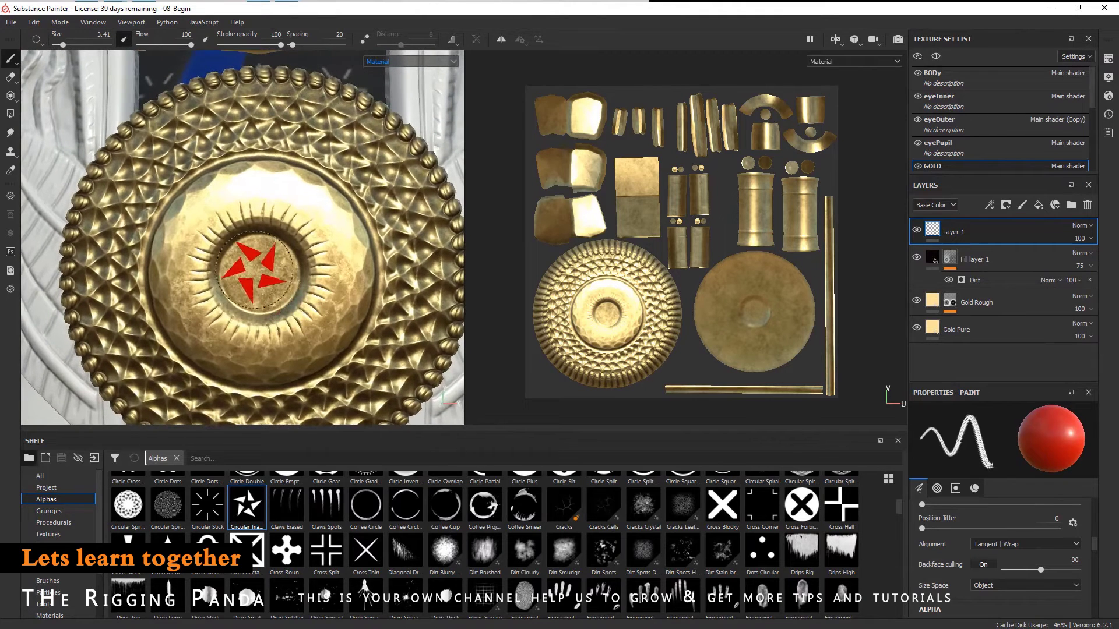
# - Darken the brush's red base color and stamp the star again in the medallion's recessed centre
pyautogui.rightClick(261, 275)
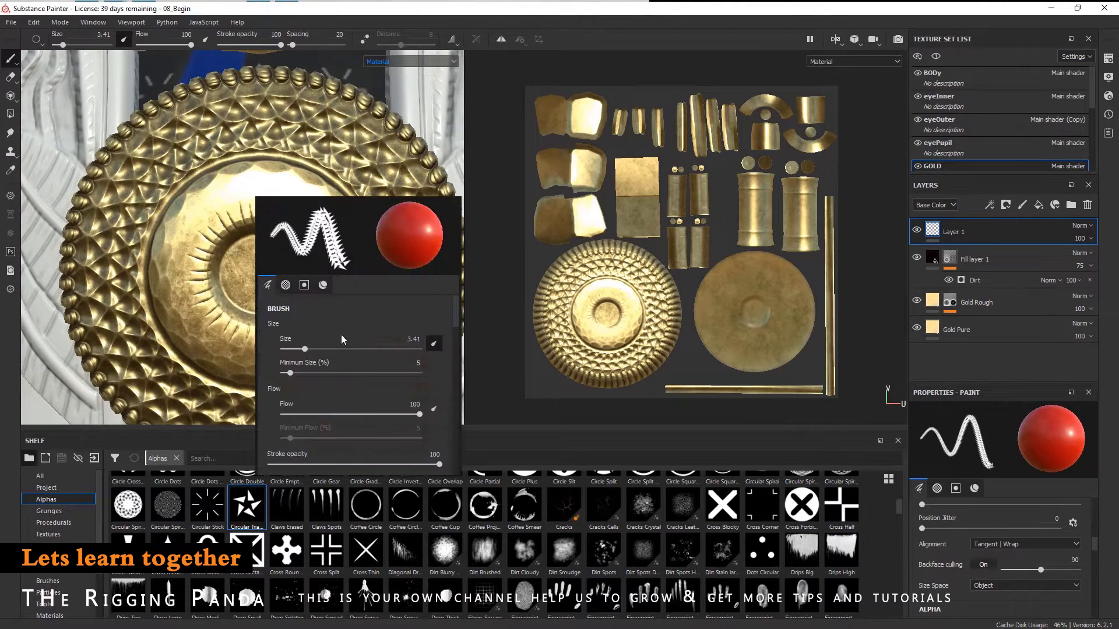
pyautogui.scroll(-3, 406, 372)
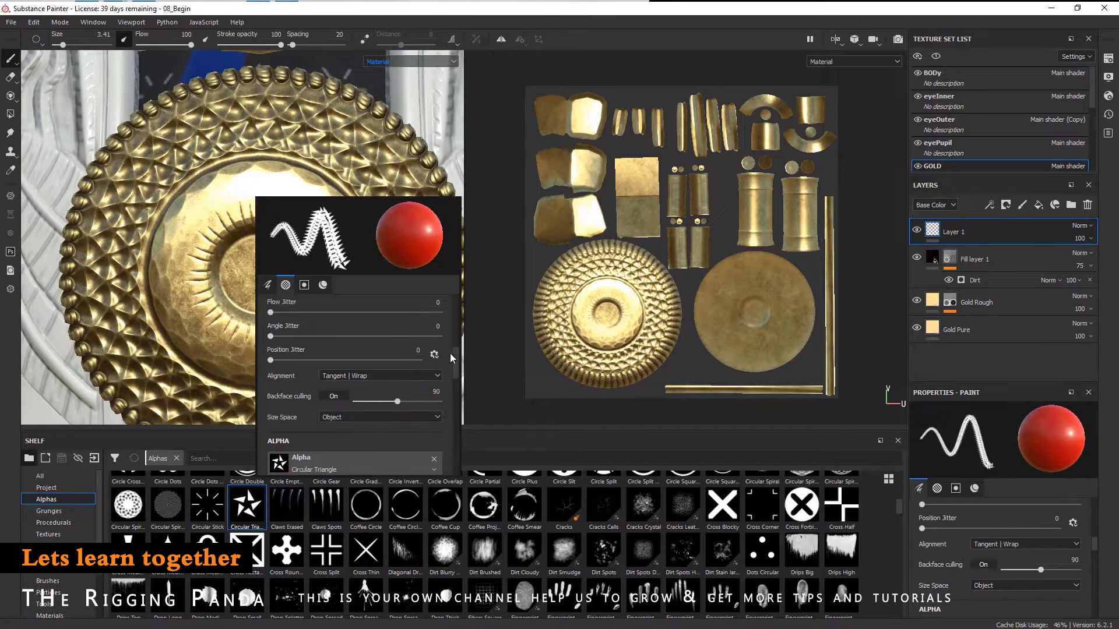
pyautogui.scroll(-5, 450, 354)
pyautogui.scroll(-1, 457, 428)
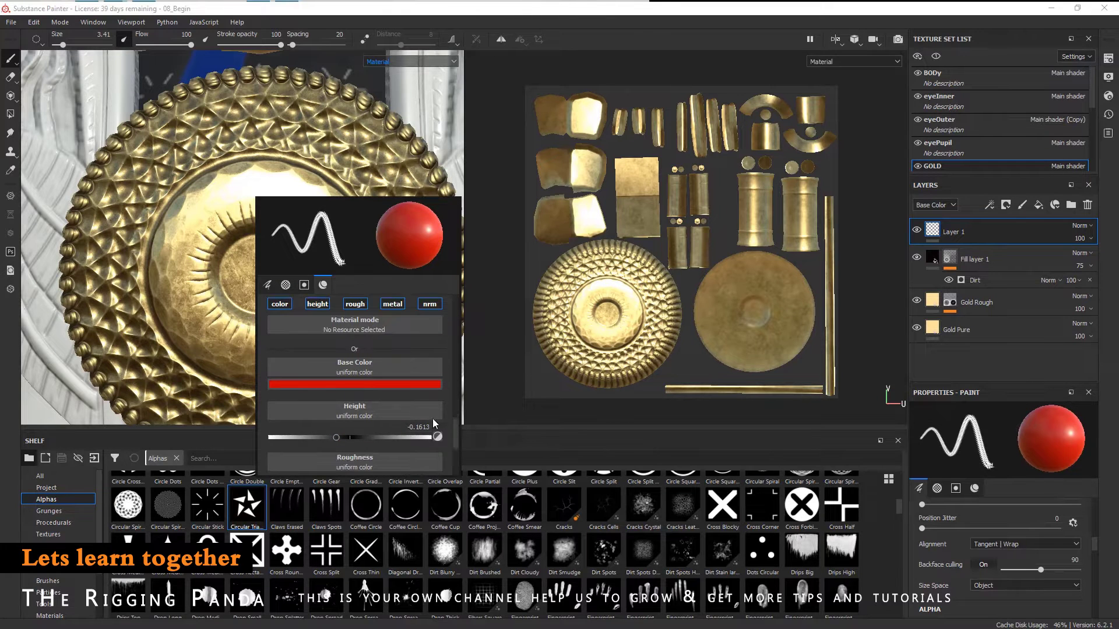
pyautogui.scroll(-5, 401, 414)
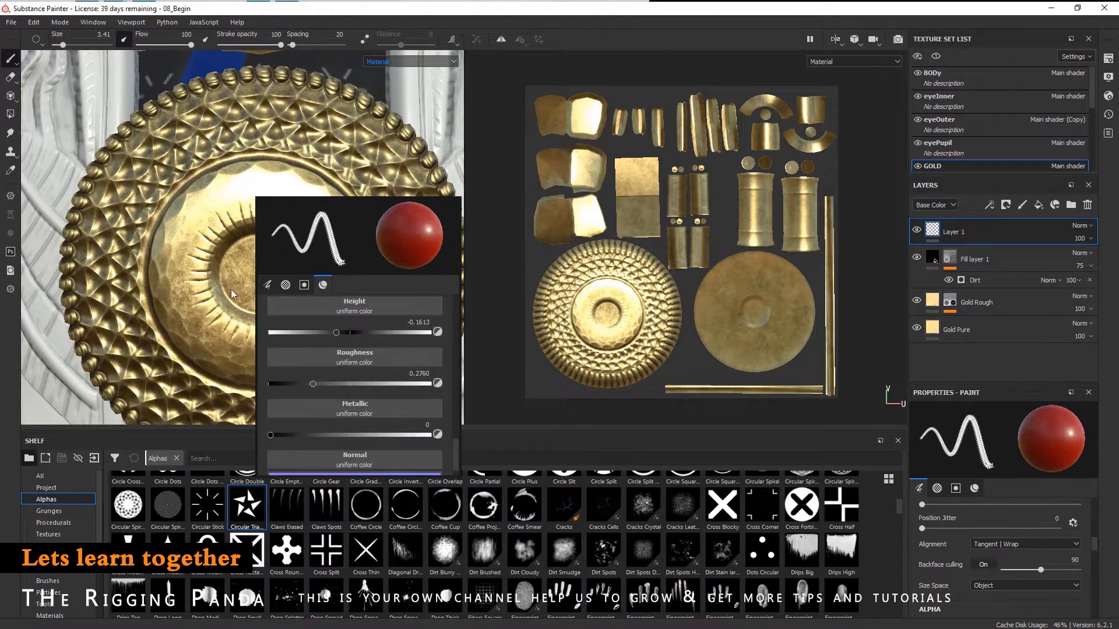
pyautogui.click(274, 256)
pyautogui.scroll(3, 343, 334)
pyautogui.scroll(-3, 343, 334)
pyautogui.keyDown('alt'); pyautogui.moveTo(343, 334); pyautogui.dragTo(251, 312); pyautogui.keyUp('alt')
pyautogui.scroll(5, 252, 312)
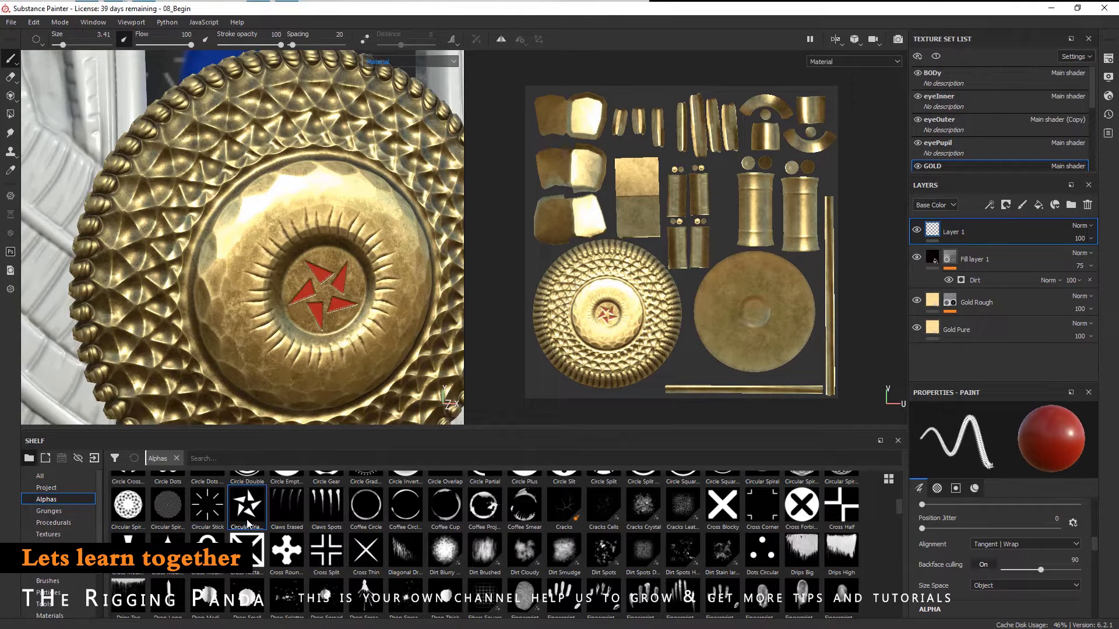
# - Try further star stamps over the medallion's centre and undo the extra ones, keeping a single centred star
pyautogui.keyDown('alt'); pyautogui.moveTo(373, 408); pyautogui.dragTo(285, 315); pyautogui.keyUp('alt')
pyautogui.click(269, 285)
pyautogui.hotkey('ctrl', 'z')
pyautogui.click(309, 294)
pyautogui.click(281, 311)
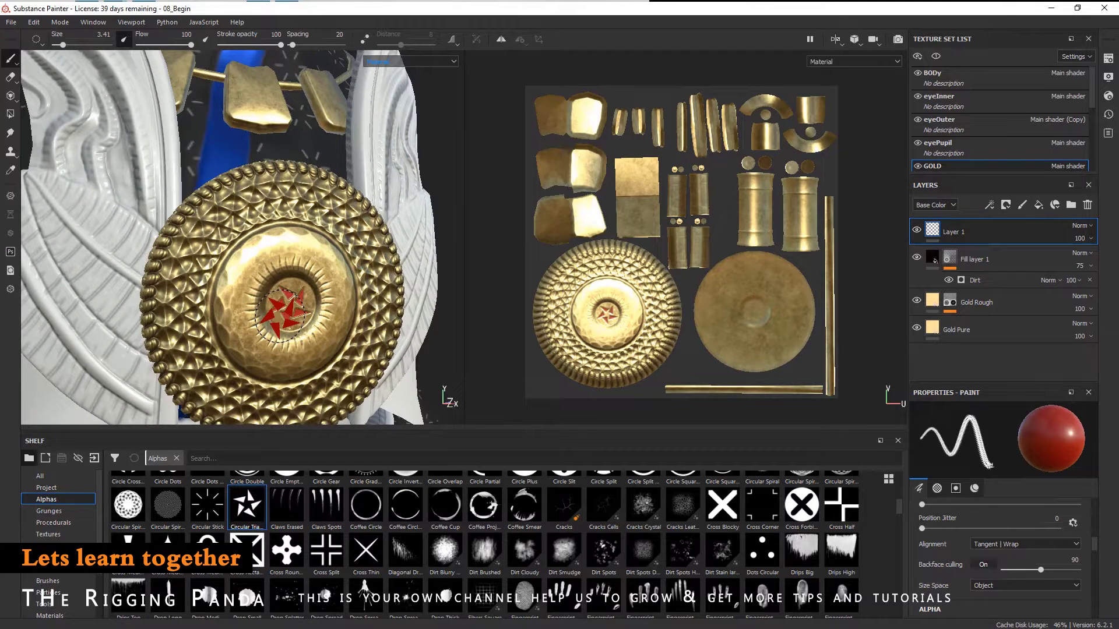
pyautogui.hotkey('ctrl', 'z')
pyautogui.click(296, 299)
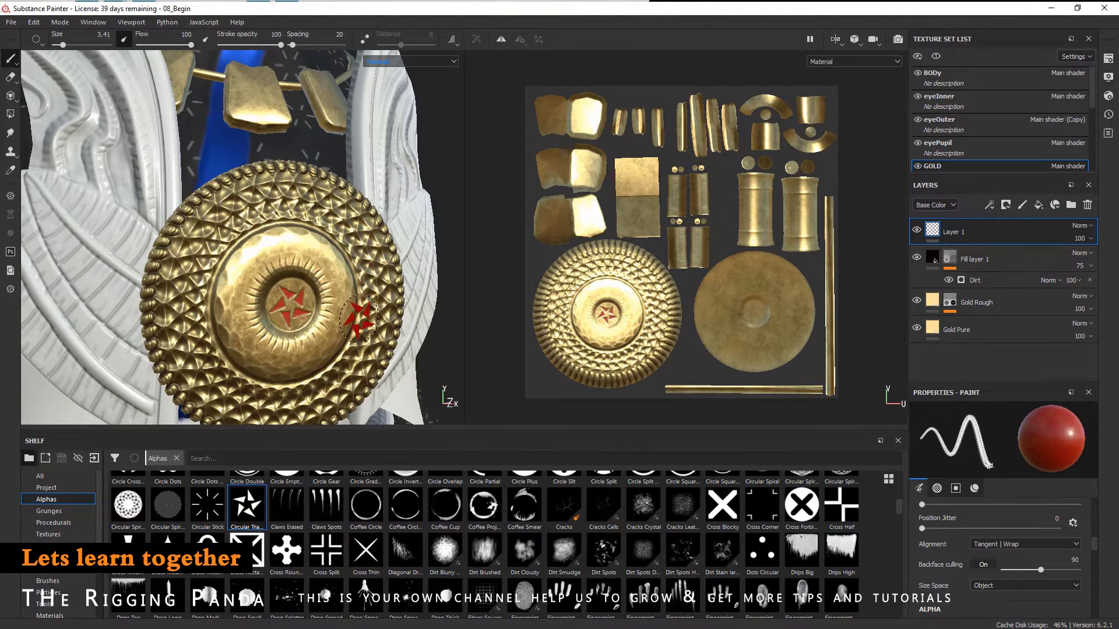
# - Add a second paint layer on top and add an Emissive channel to the GOLD texture set
pyautogui.click(1036, 206)
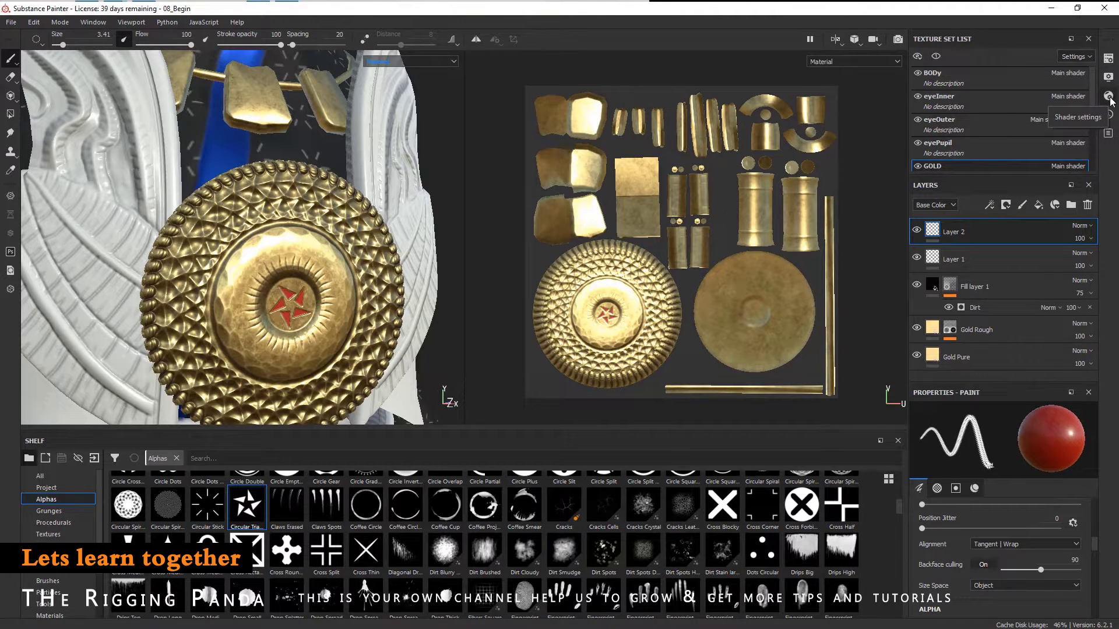
pyautogui.click(1109, 59)
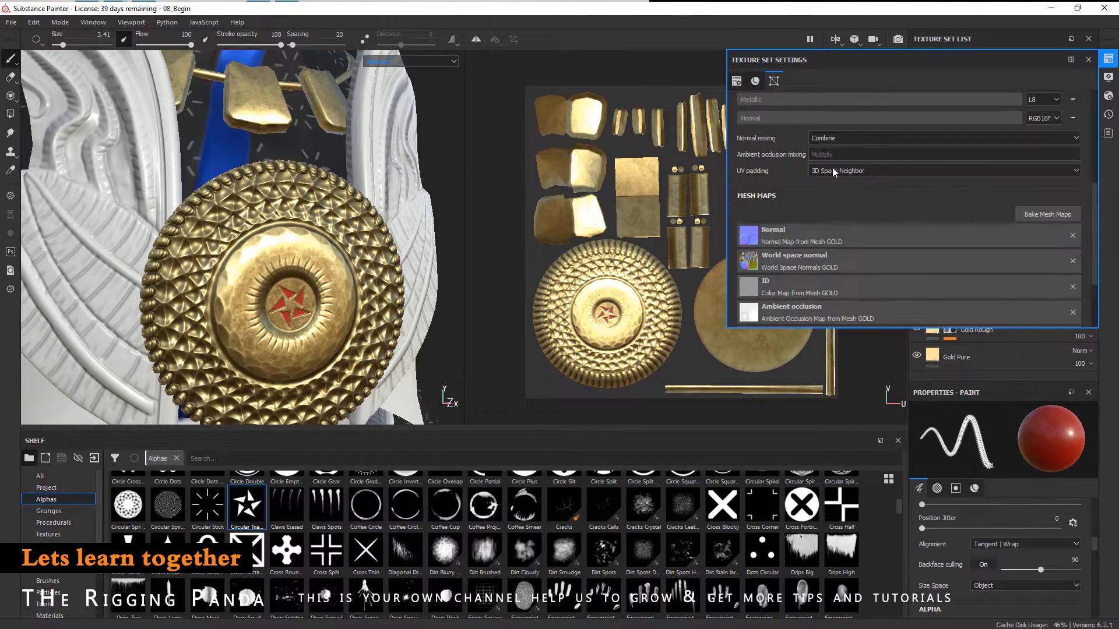
pyautogui.scroll(-1, 833, 244)
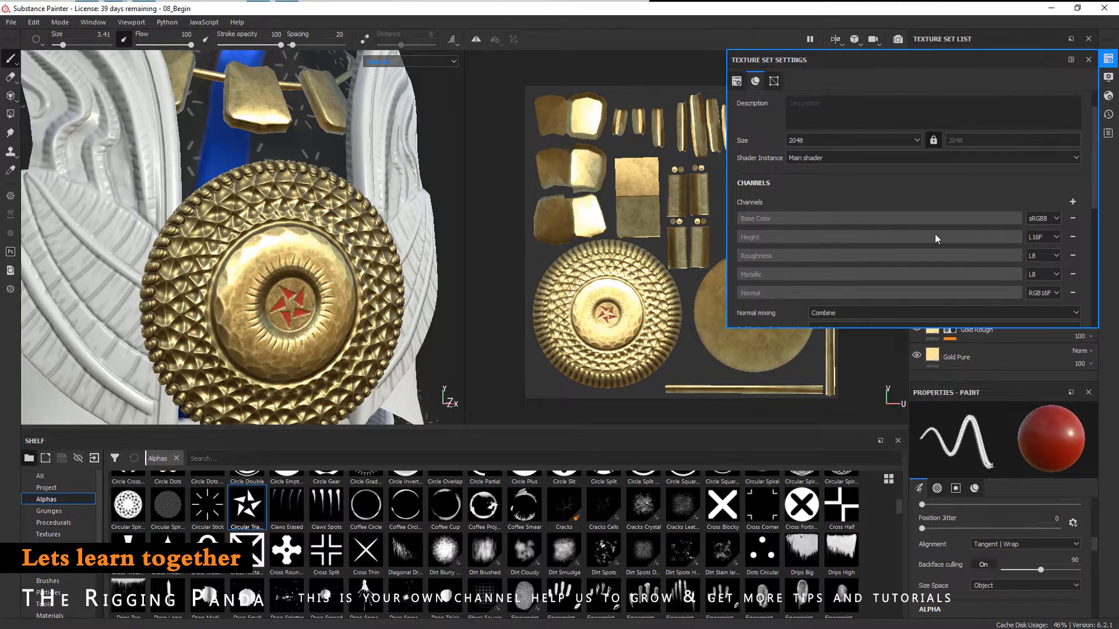
pyautogui.click(1073, 202)
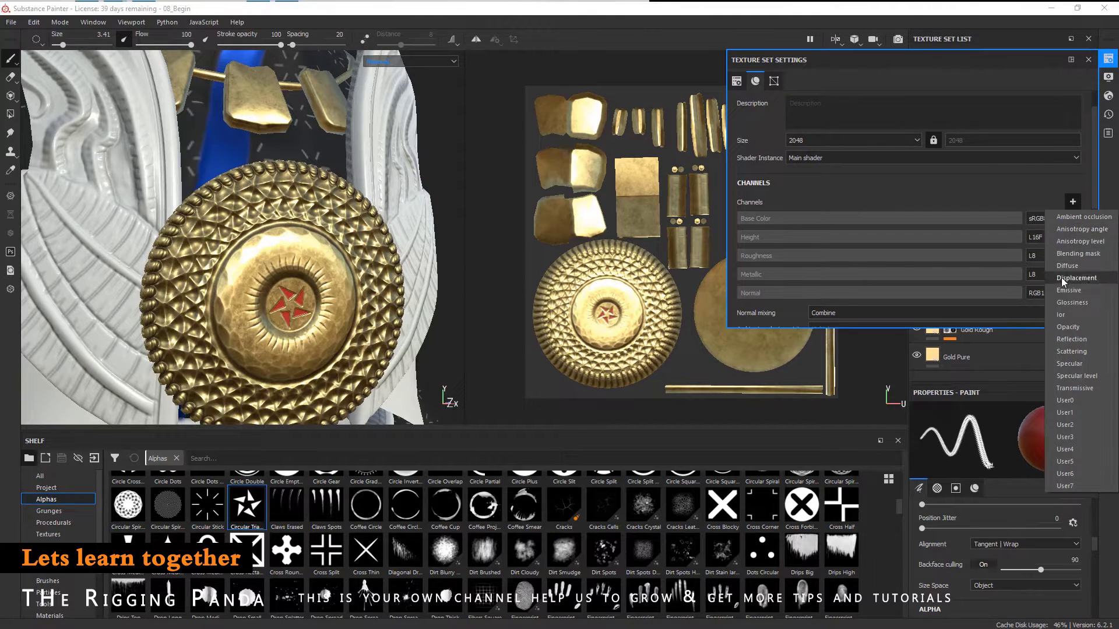
pyautogui.click(1068, 291)
pyautogui.click(1088, 60)
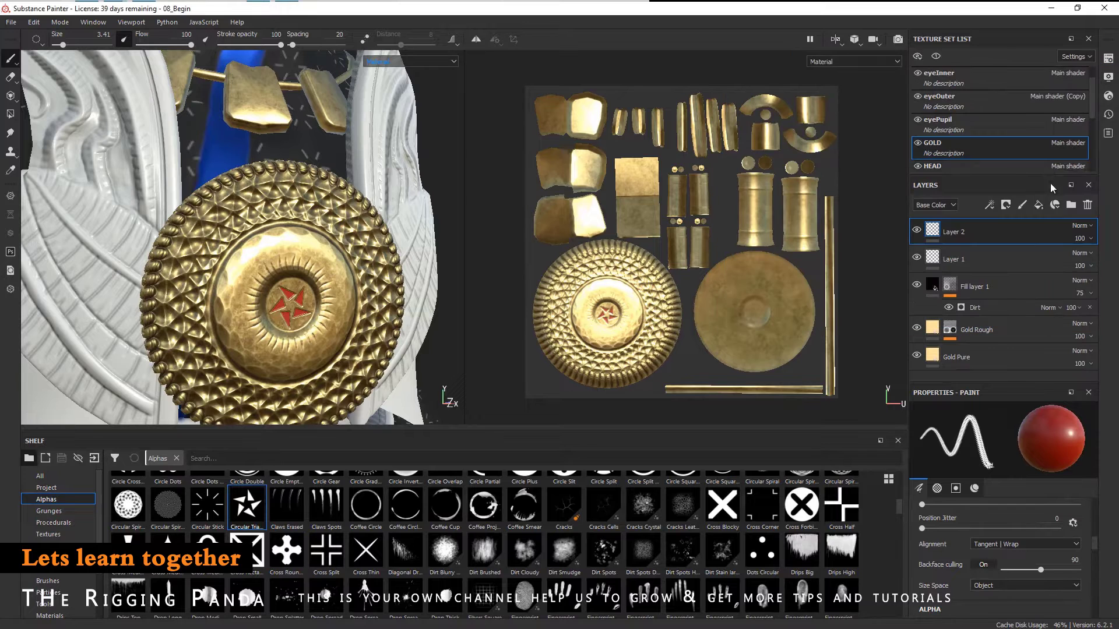
# - On Layer 2, load the Arrow Negative alpha into the brush and fit it to the medallion's recess at size 3.21
pyautogui.click(981, 232)
pyautogui.keyDown('alt'); pyautogui.moveTo(312, 299); pyautogui.dragTo(373, 309); pyautogui.keyUp('alt')
pyautogui.scroll(-3, 647, 547)
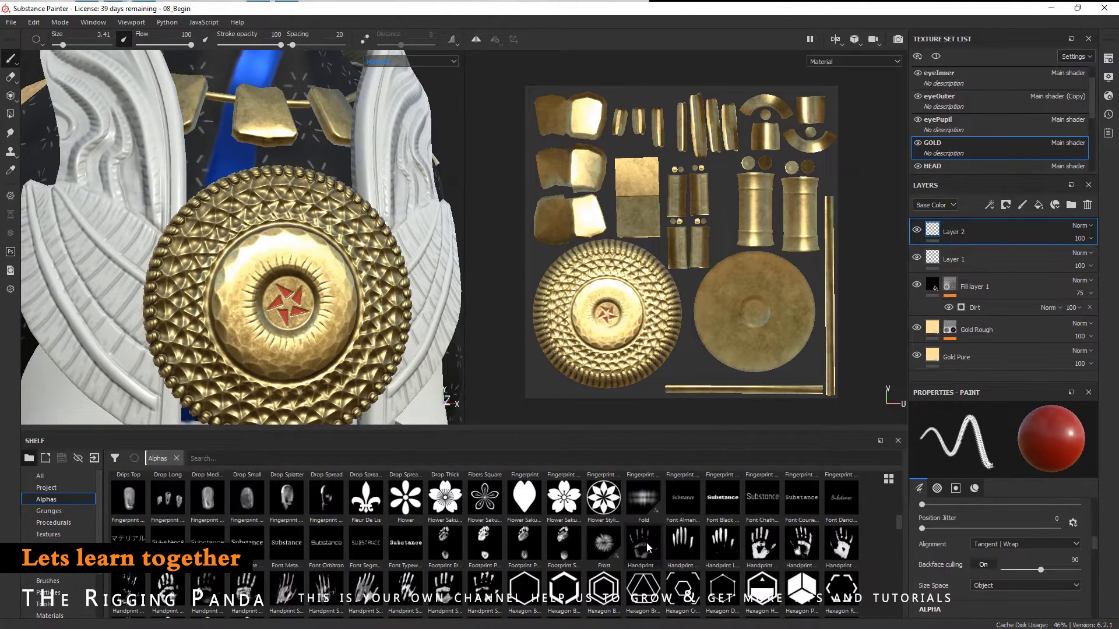
pyautogui.scroll(8, 658, 542)
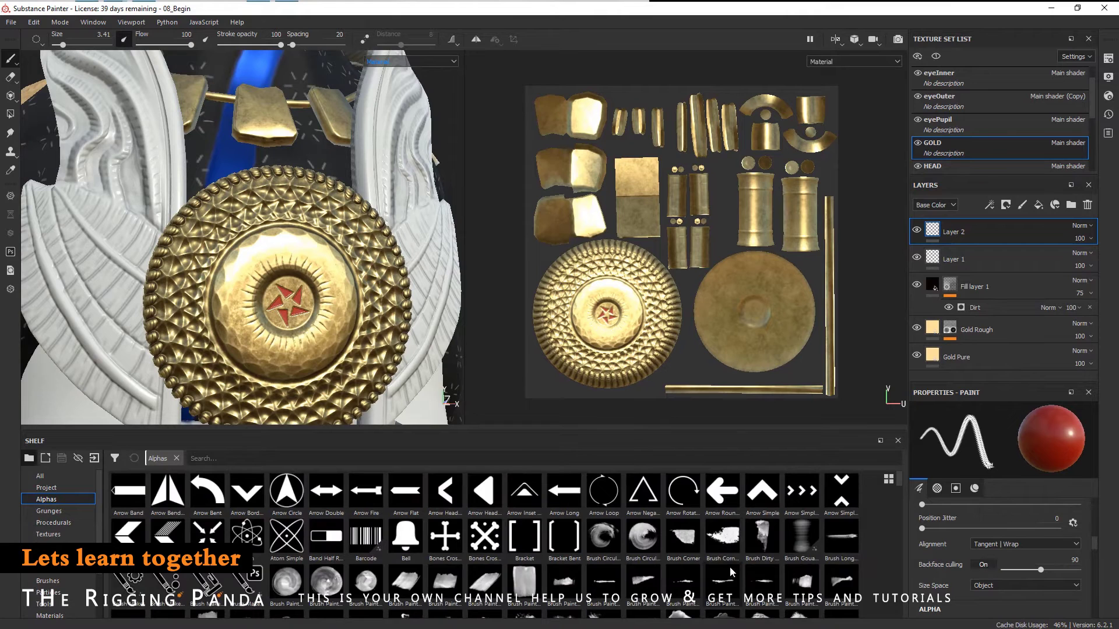
pyautogui.click(644, 493)
pyautogui.scroll(5, 285, 297)
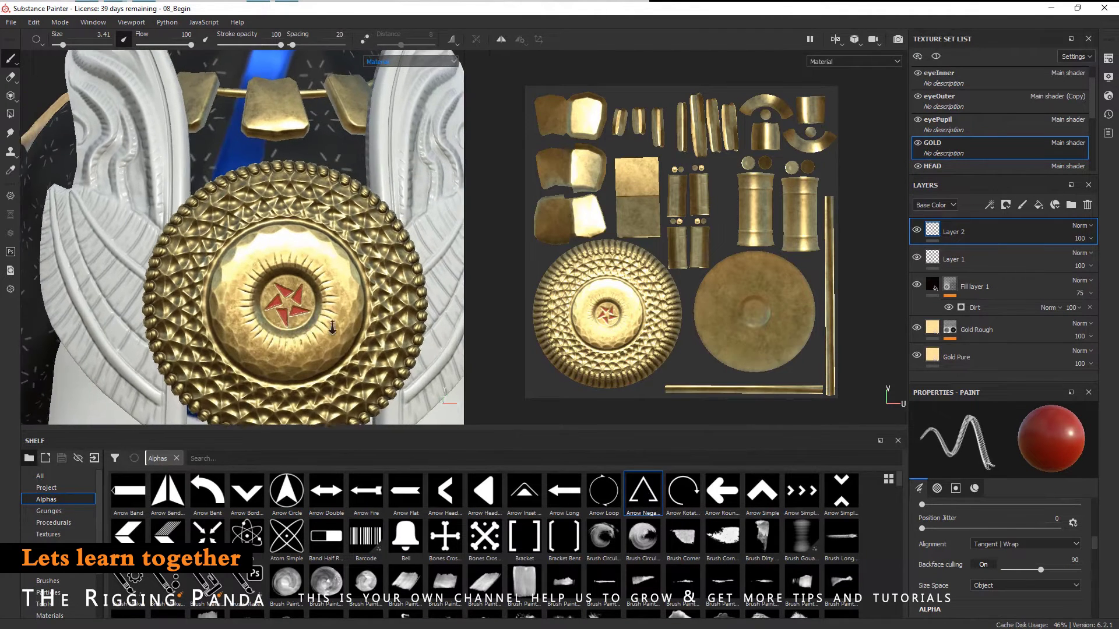
pyautogui.keyDown('ctrl'); pyautogui.moveTo(285, 297); pyautogui.dragTo(285, 295); pyautogui.keyUp('ctrl')
pyautogui.keyDown('ctrl'); pyautogui.moveTo(287, 292); pyautogui.dragTo(287, 293, button='right'); pyautogui.keyUp('ctrl')
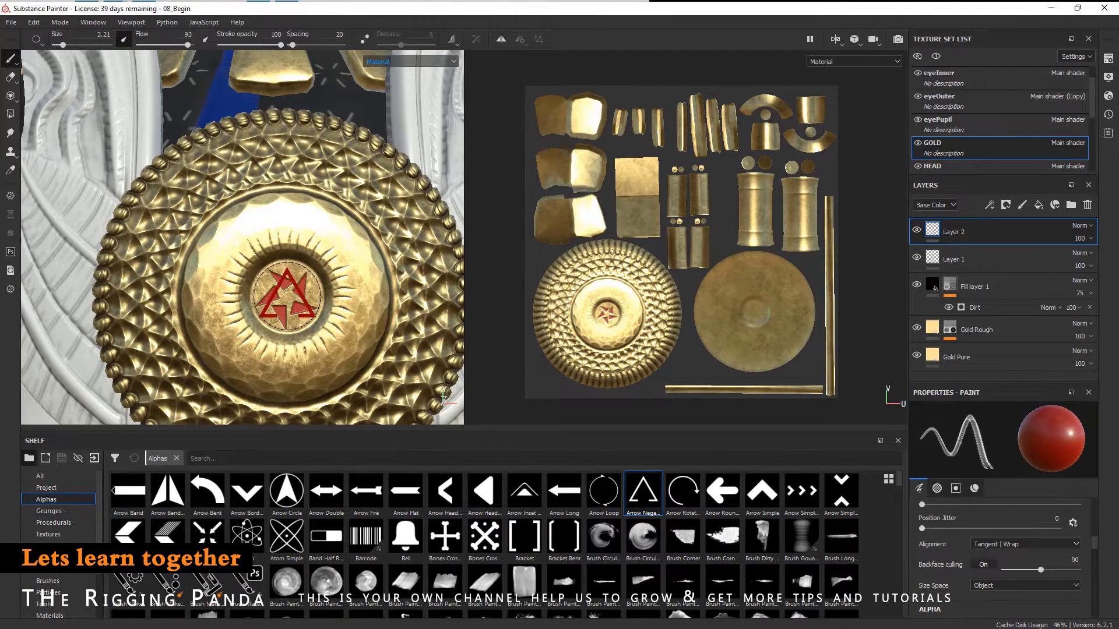
# - Hide Layer 1 so the red star no longer covers the medallion's centre
pyautogui.click(916, 258)
pyautogui.keyDown('alt'); pyautogui.moveTo(350, 312); pyautogui.dragTo(332, 309); pyautogui.keyUp('alt')
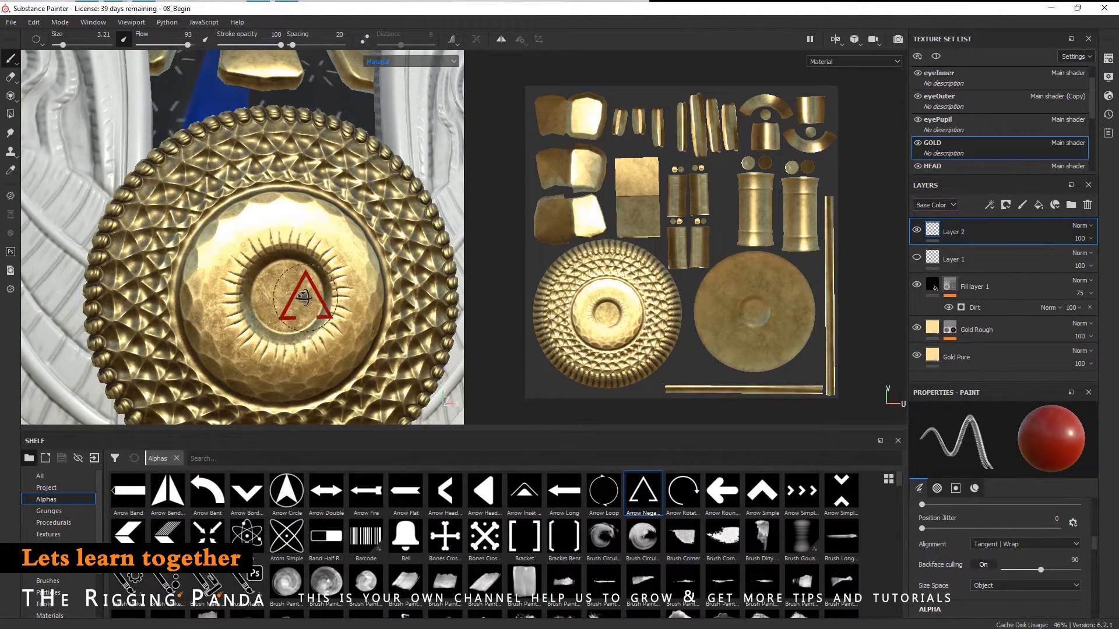
pyautogui.keyDown('alt'); pyautogui.moveTo(304, 300); pyautogui.dragTo(300, 300); pyautogui.keyUp('alt')
pyautogui.scroll(3, 301, 300)
# - Change the brush's base color from red to a bright cyan
pyautogui.press('p')
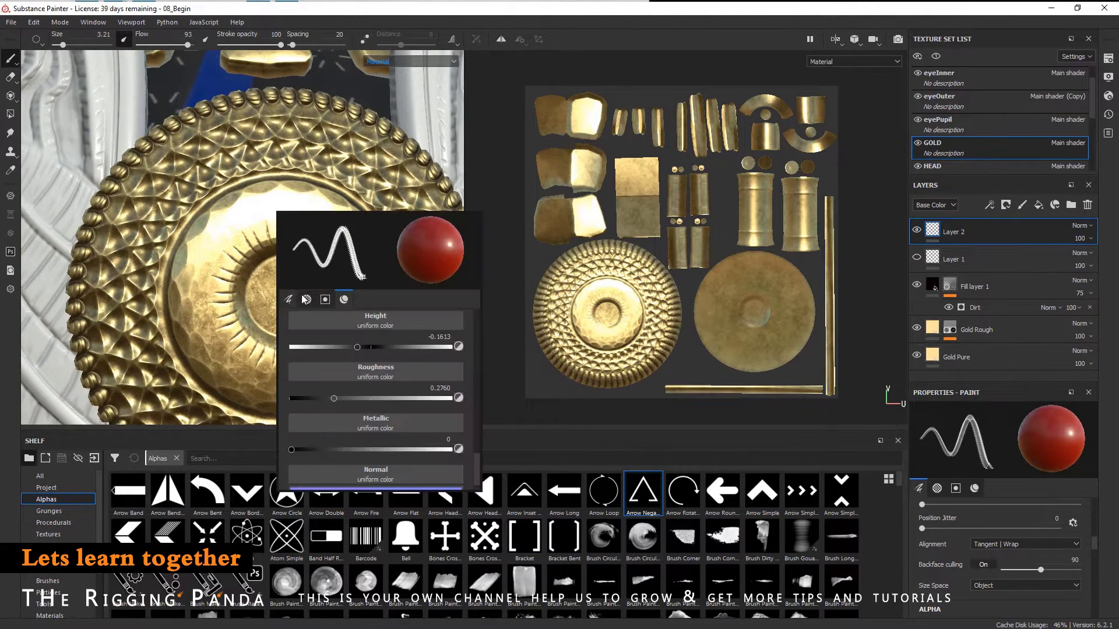
pyautogui.scroll(3, 438, 400)
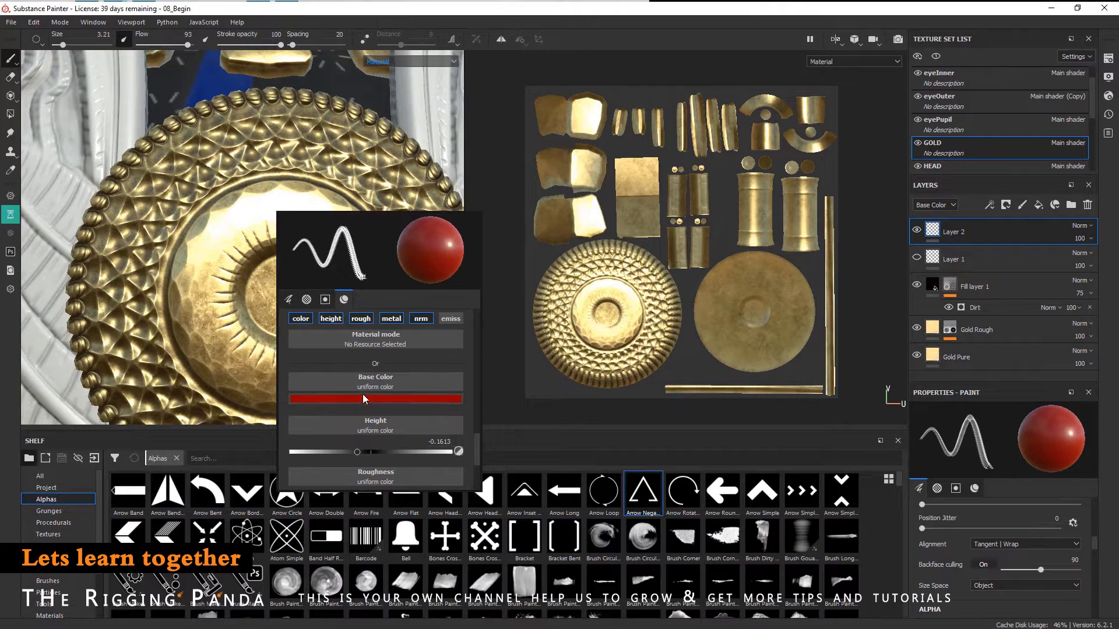
pyautogui.click(368, 398)
pyautogui.click(473, 468)
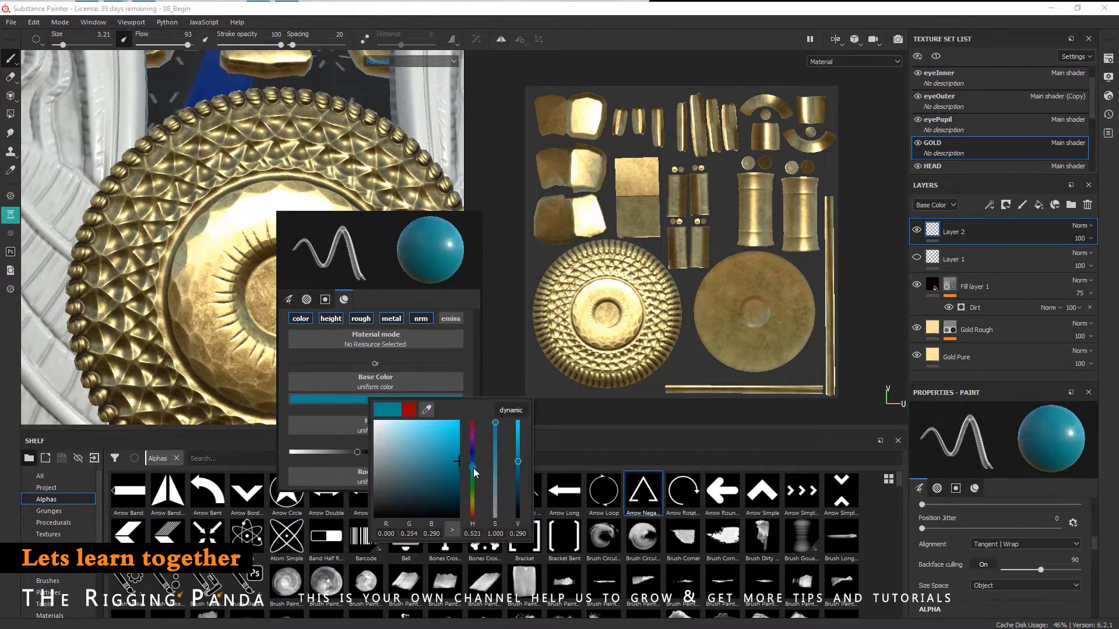
pyautogui.moveTo(462, 456); pyautogui.dragTo(471, 425)
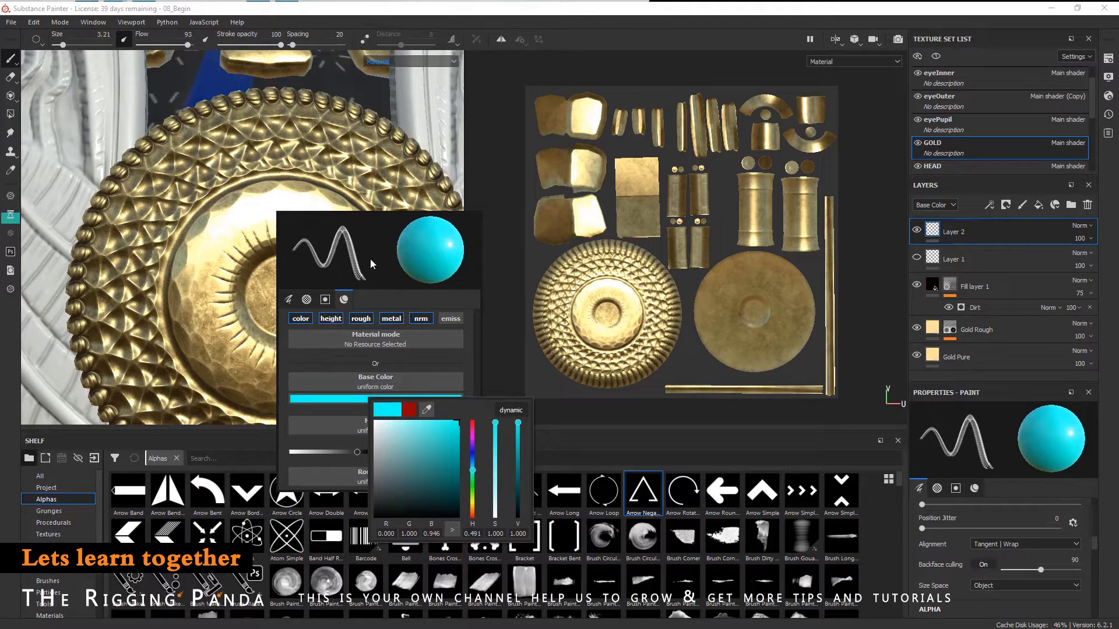
pyautogui.click(325, 359)
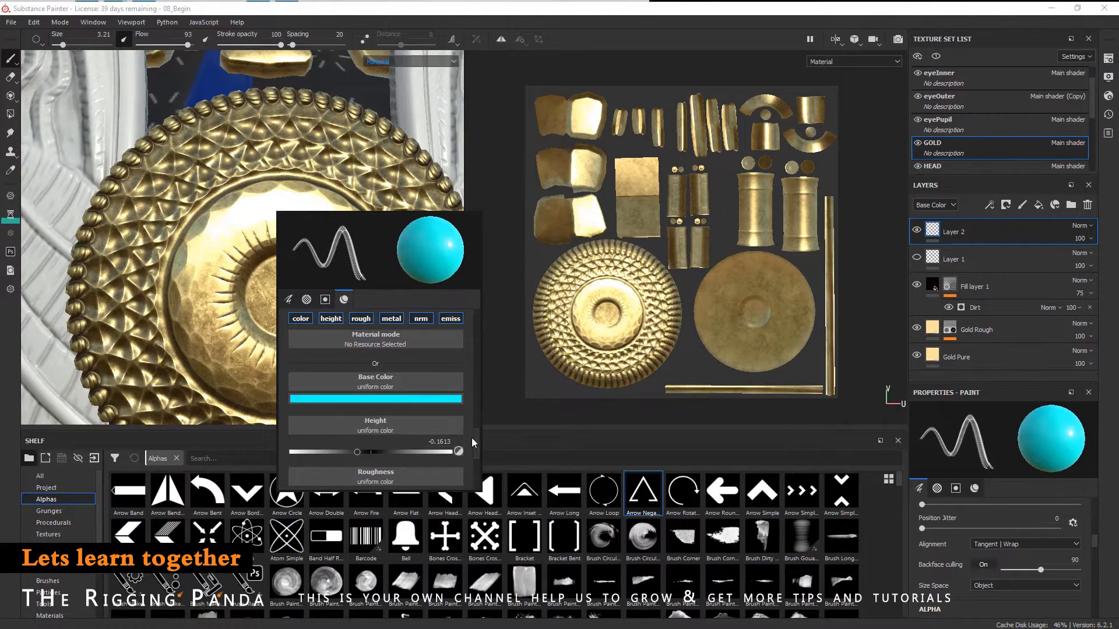
# - Enable the brush's emissive channel and set its emissive color to a bright sky blue
pyautogui.moveTo(474, 438); pyautogui.dragTo(478, 468)
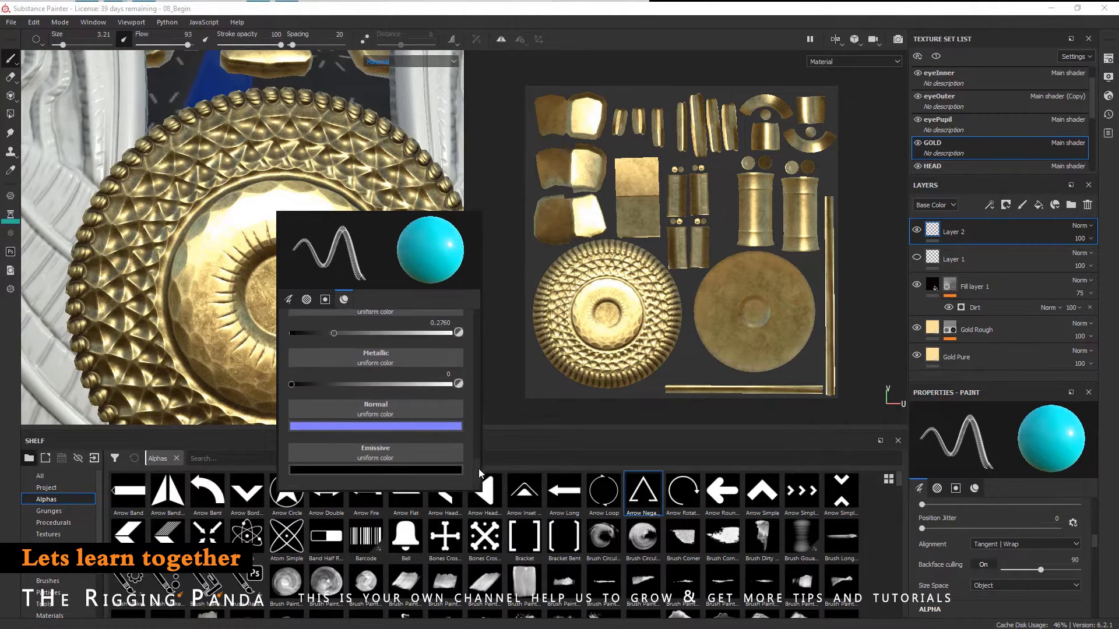
pyautogui.click(385, 471)
pyautogui.click(473, 521)
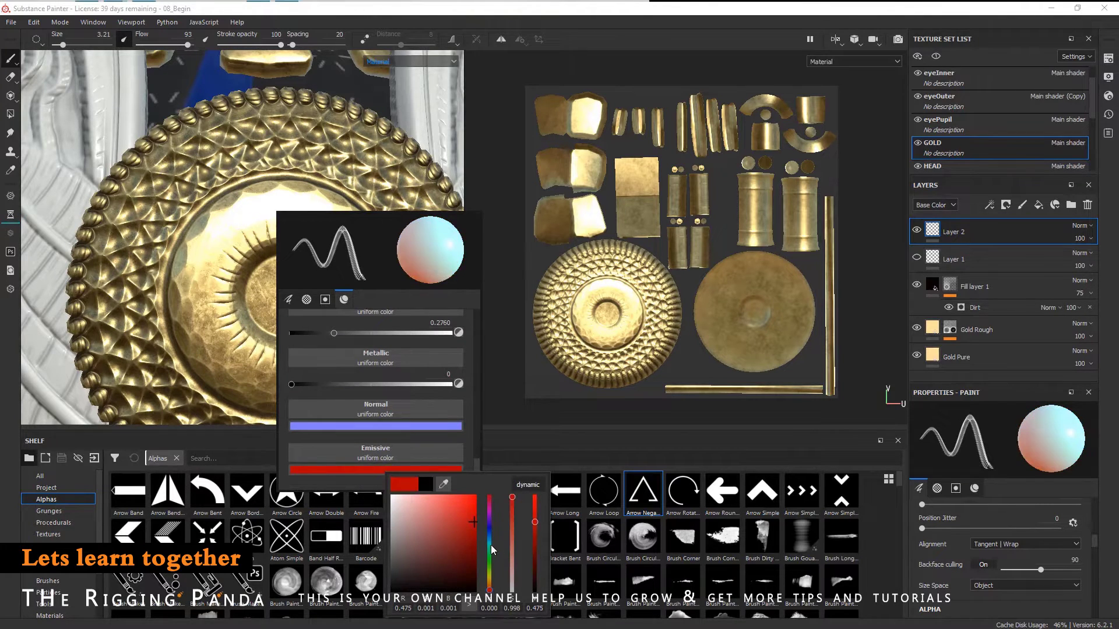
pyautogui.click(489, 543)
pyautogui.moveTo(488, 547); pyautogui.dragTo(474, 500)
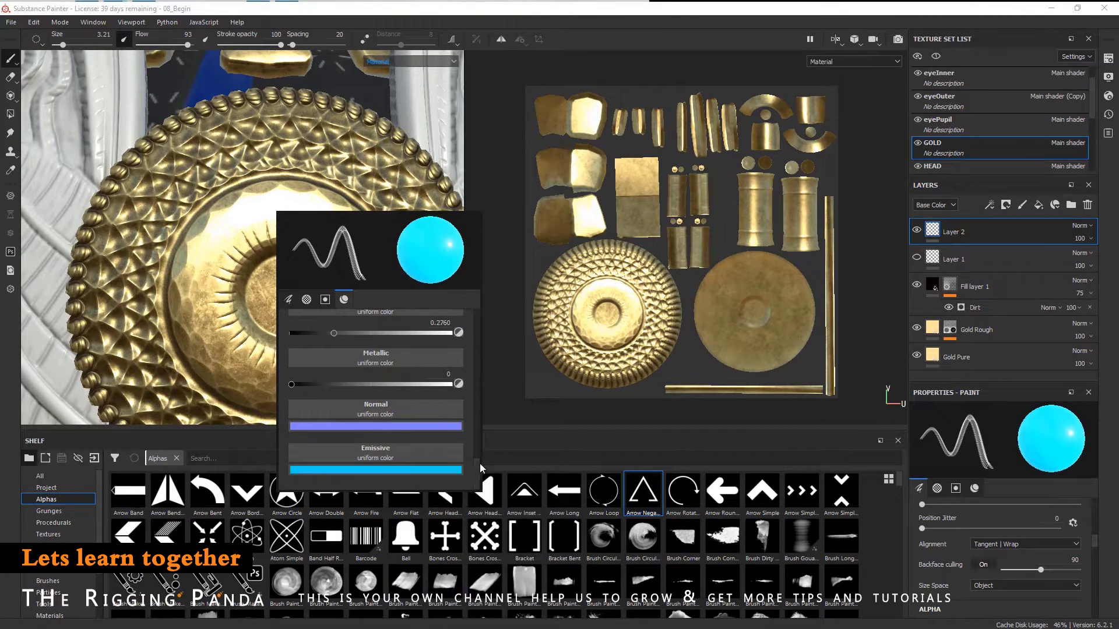
# - Raise the brush's roughness to 0.9928
pyautogui.scroll(3, 470, 432)
pyautogui.moveTo(338, 402); pyautogui.dragTo(450, 417)
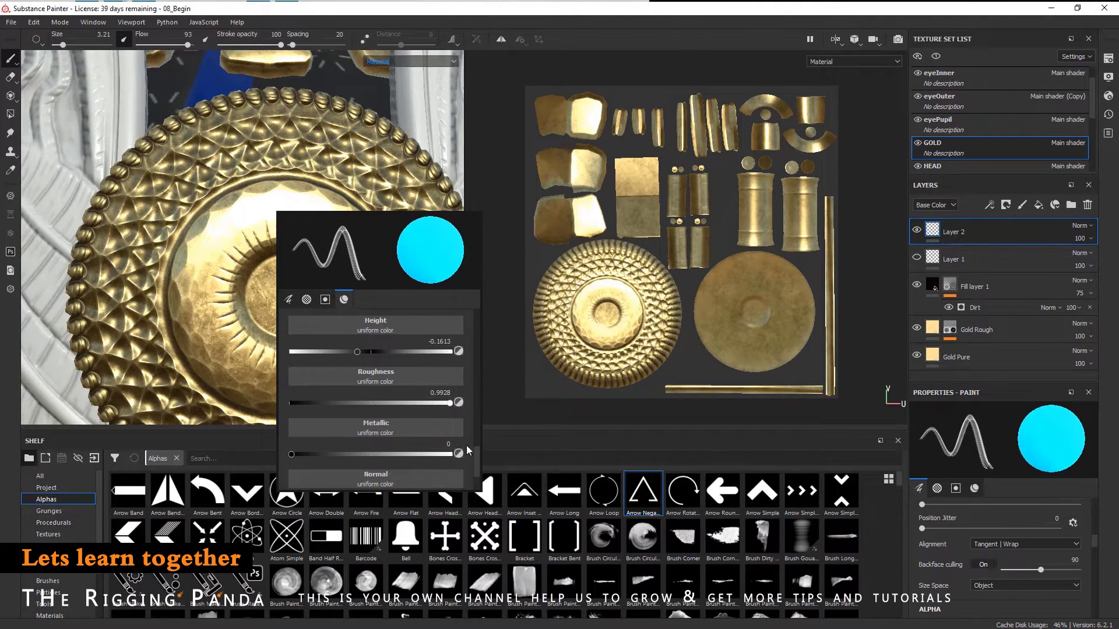
pyautogui.scroll(3, 480, 443)
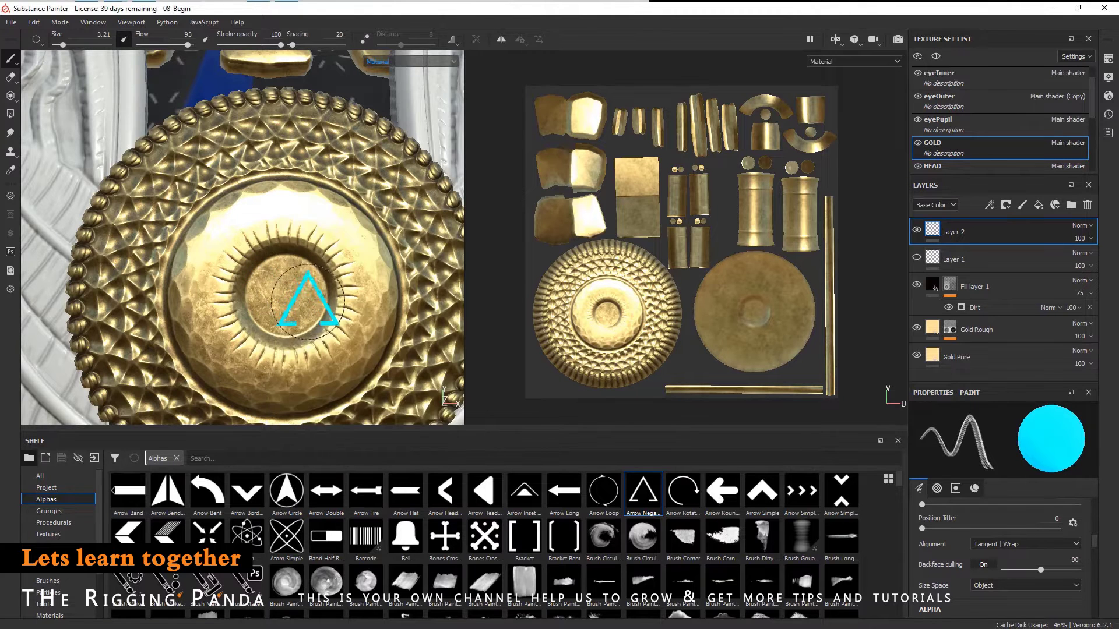
# - Stamp the cyan open triangle in the medallion's recessed centre on Layer 2
pyautogui.scroll(3, 284, 297)
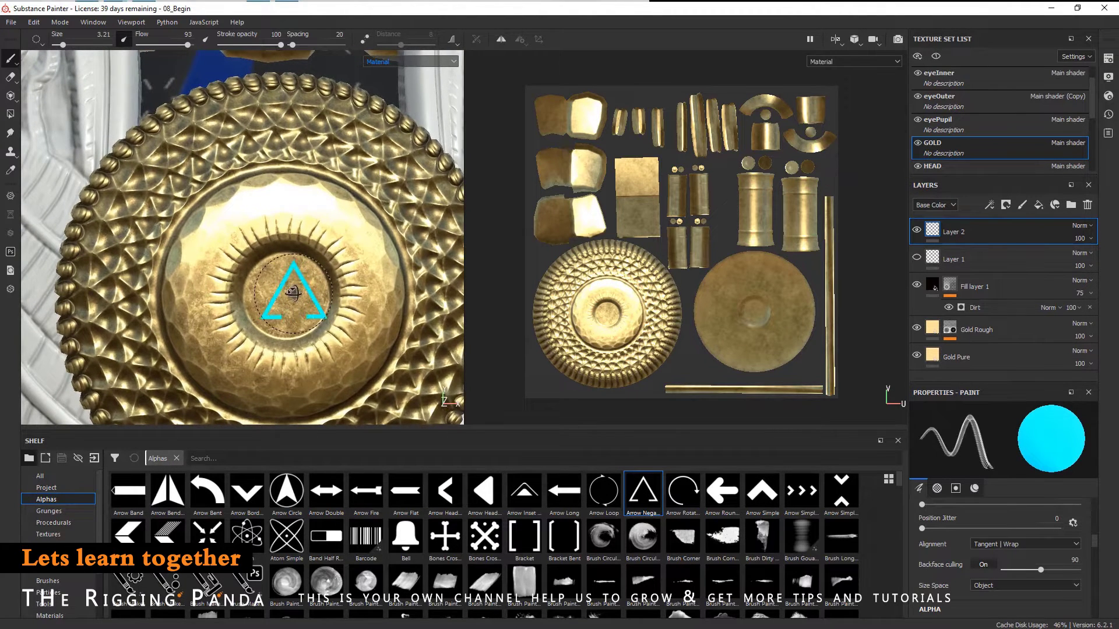
pyautogui.rightClick(287, 292)
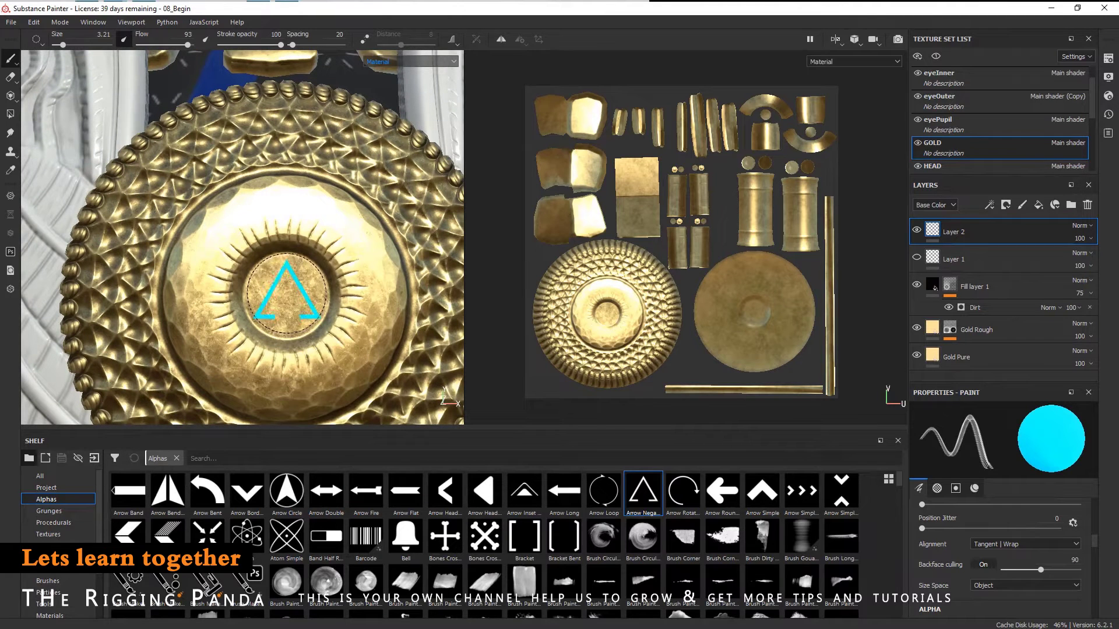
pyautogui.click(285, 294)
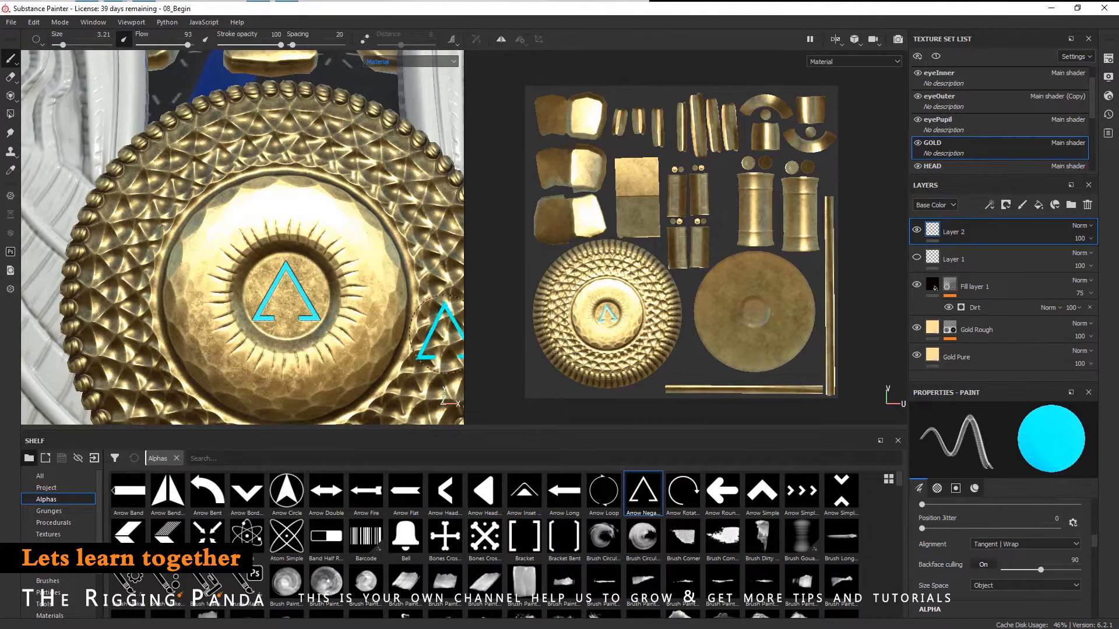
# - Inspect the glowing triangle on the medallion from a distance and from the side
pyautogui.scroll(-3, 313, 318)
pyautogui.scroll(5, 313, 318)
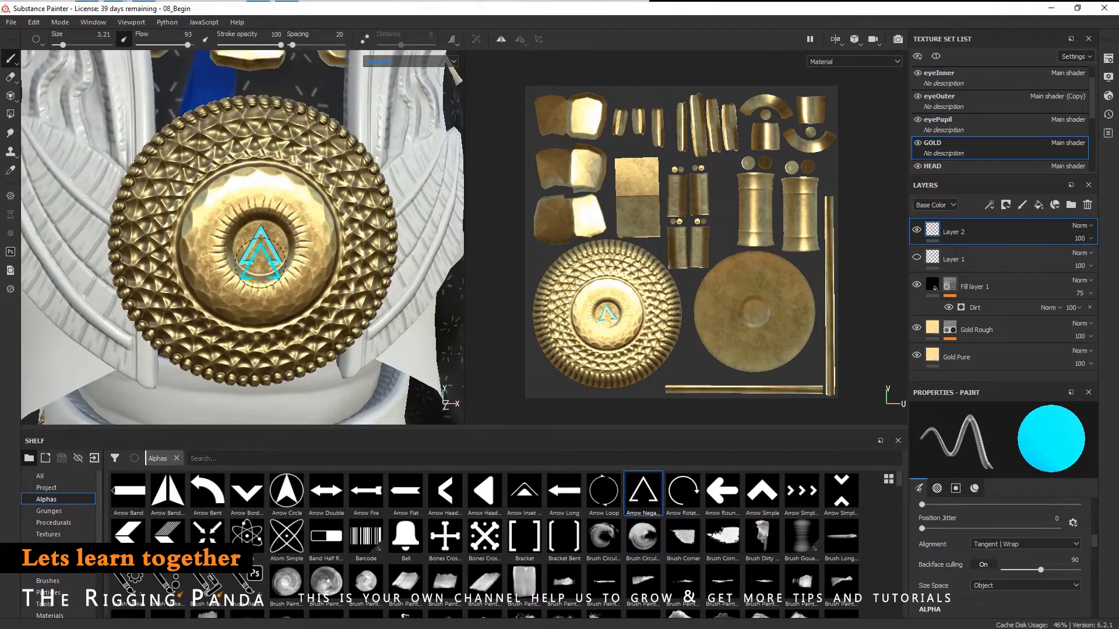
pyautogui.scroll(2, 348, 294)
pyautogui.click(313, 283)
pyautogui.scroll(3, 327, 284)
pyautogui.scroll(-4, 363, 285)
pyautogui.moveTo(362, 285)
pyautogui.keyDown('alt'); pyautogui.mouseDown()
pyautogui.moveTo(256, 285)
pyautogui.moveTo(287, 291)
pyautogui.mouseUp(); pyautogui.keyUp('alt')
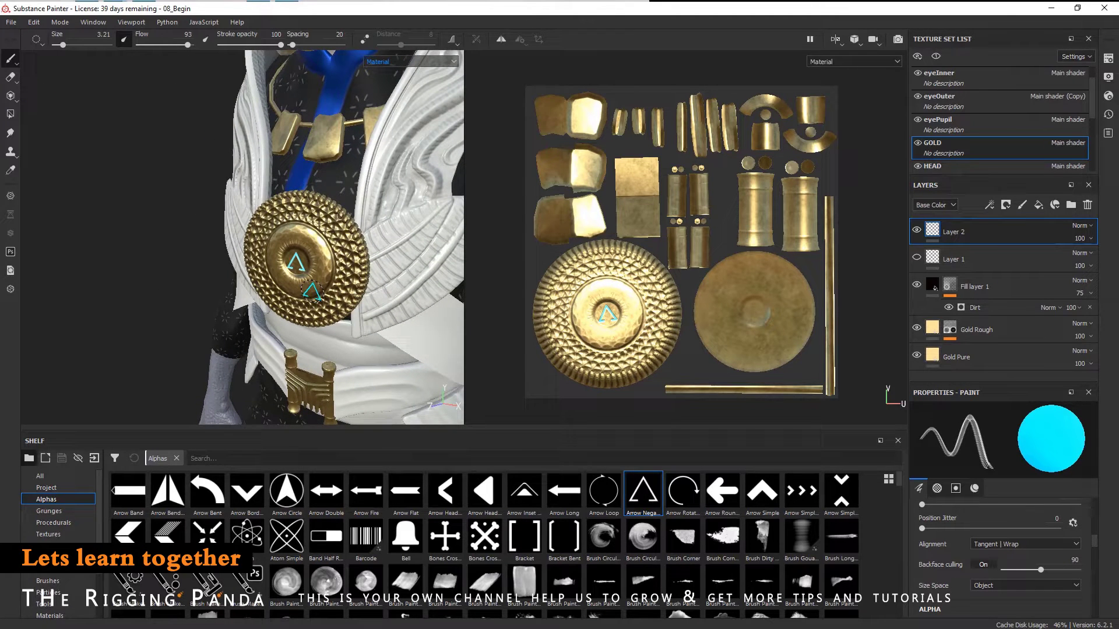
# - Compare the red star with the cyan triangle by switching layer visibility, ending with only the triangle layer shown
pyautogui.keyDown('alt'); pyautogui.moveTo(305, 291); pyautogui.dragTo(846, 244); pyautogui.keyUp('alt')
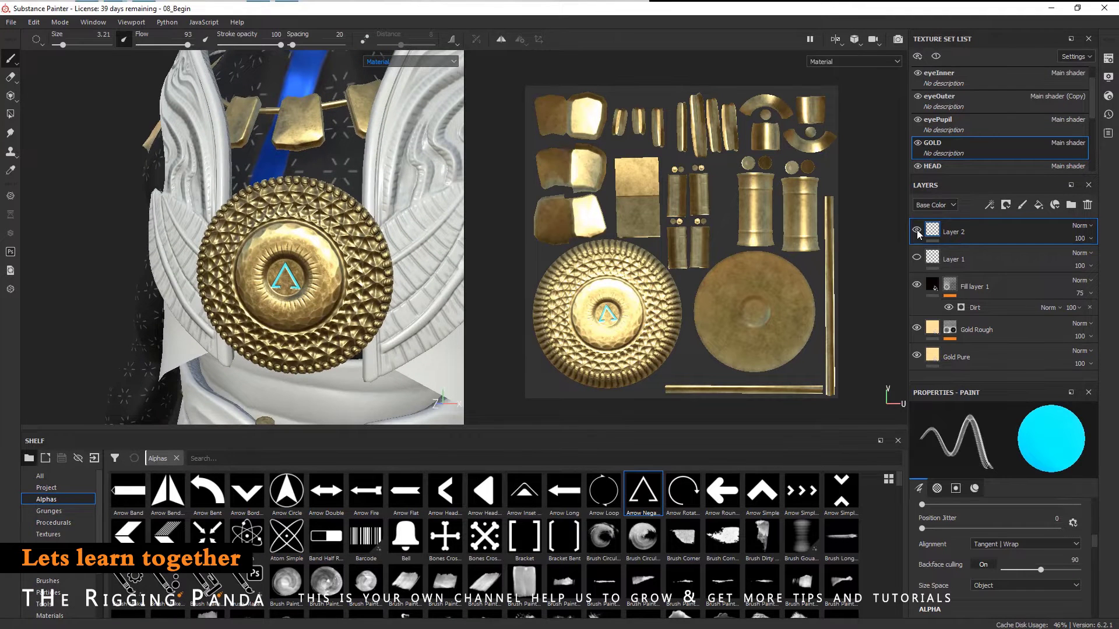
pyautogui.scroll(5, 349, 301)
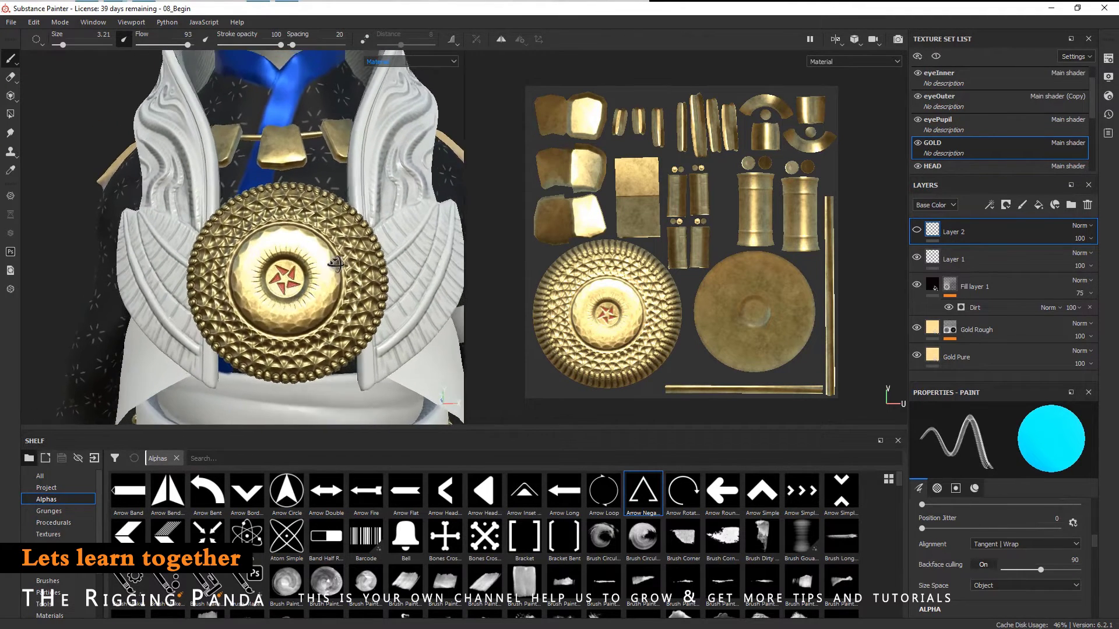
pyautogui.keyDown('alt'); pyautogui.moveTo(338, 305); pyautogui.dragTo(370, 298); pyautogui.keyUp('alt')
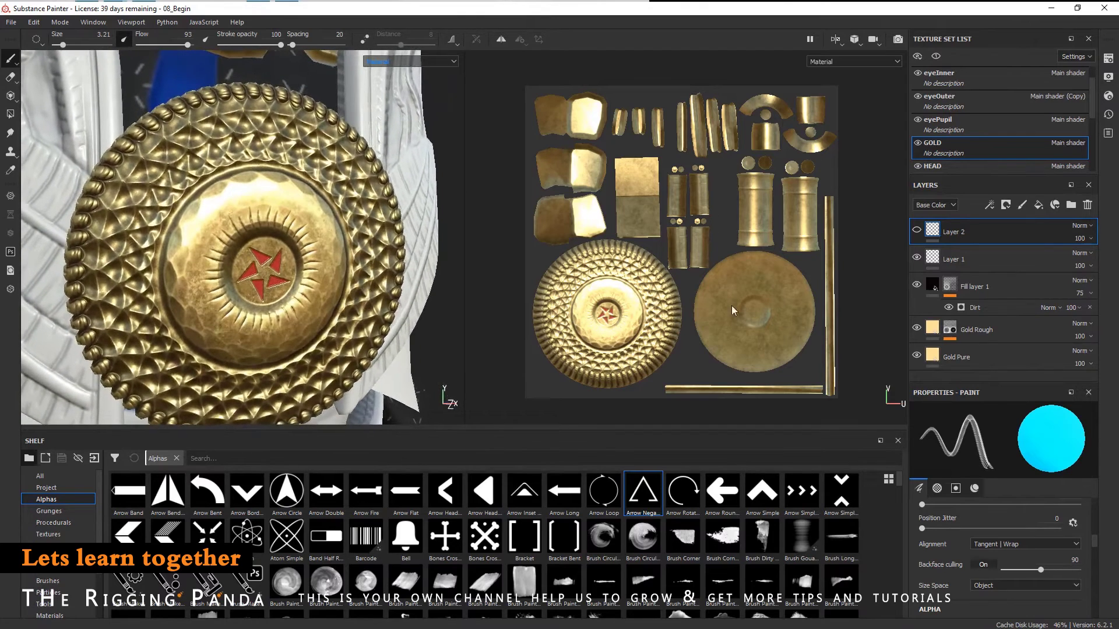
pyautogui.click(917, 257)
pyautogui.keyDown('alt'); pyautogui.moveTo(251, 294); pyautogui.dragTo(256, 297); pyautogui.keyUp('alt')
pyautogui.scroll(6, 256, 298)
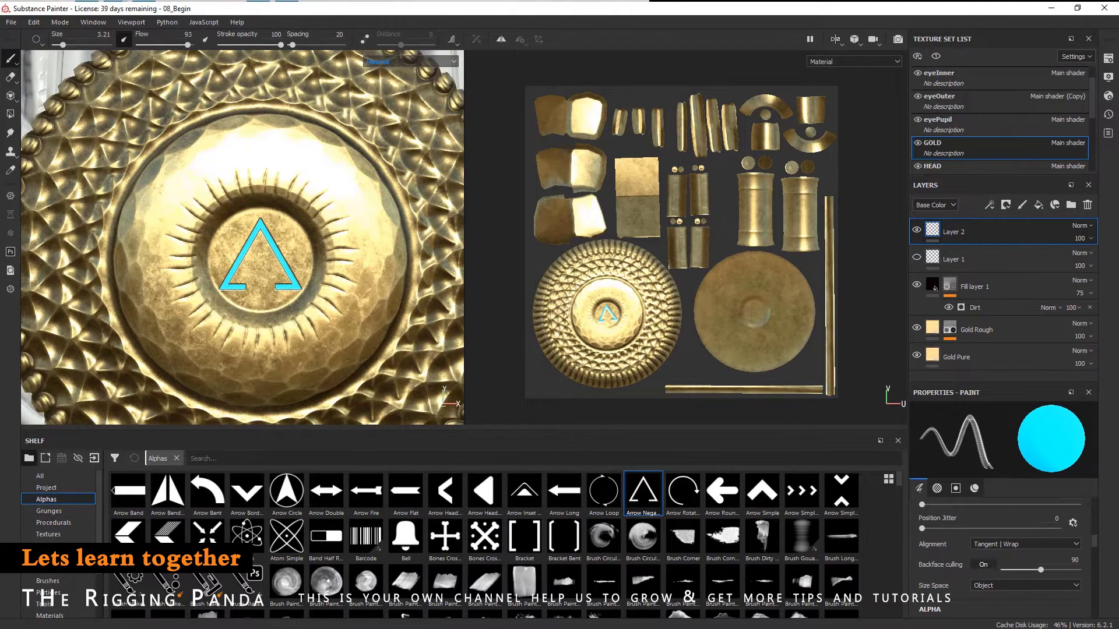
# - Erase the cyan triangle from Layer 2 and stamp it again centred in the medallion's recess
pyautogui.click(11, 78)
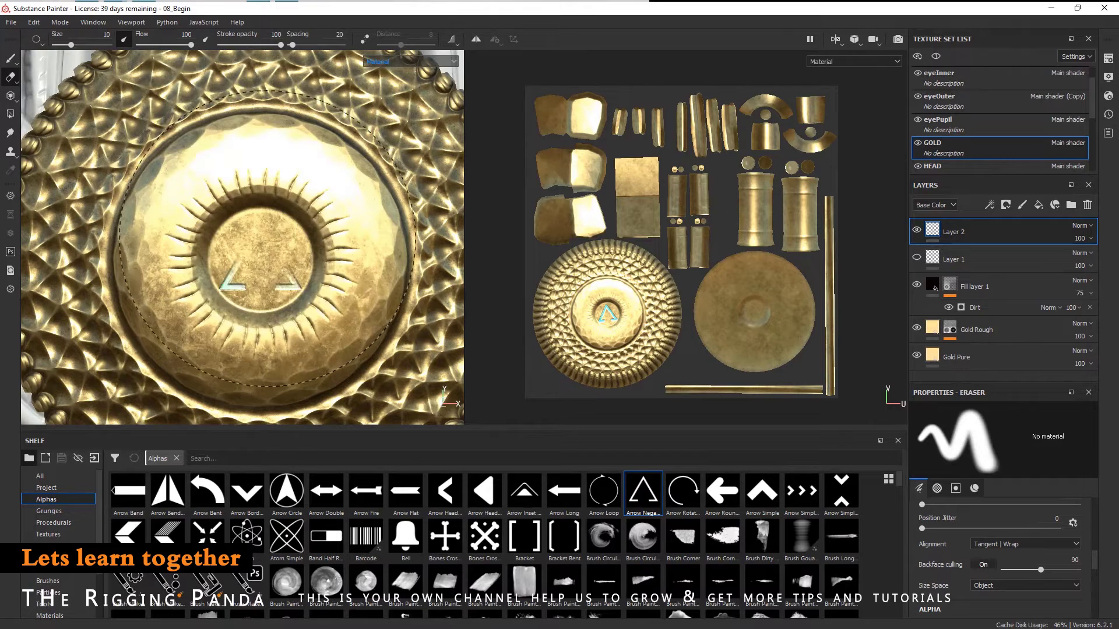
pyautogui.press('1')
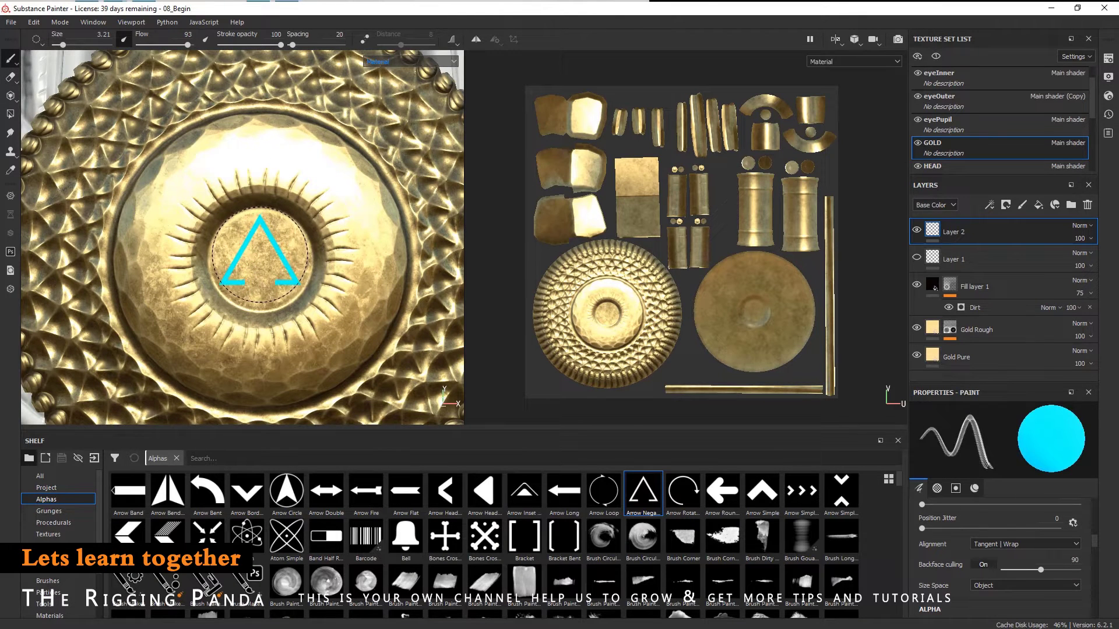
pyautogui.click(261, 256)
pyautogui.keyDown('alt'); pyautogui.moveTo(382, 335); pyautogui.dragTo(303, 289); pyautogui.keyUp('alt')
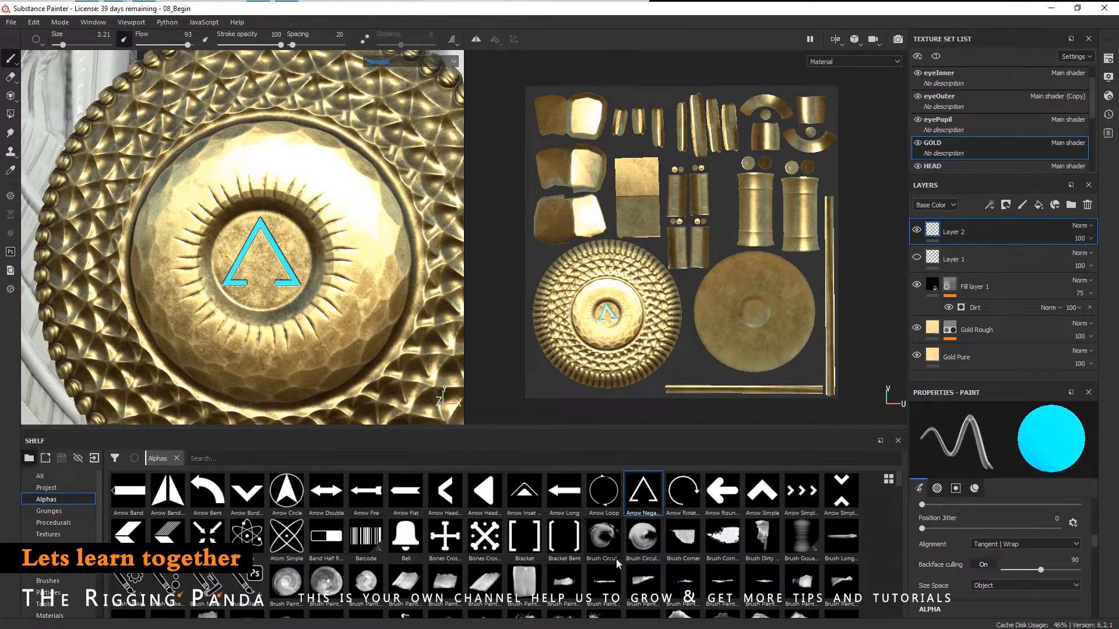
# - Load the downward chevron arrow alpha, reduce the brush size to 1.31 and stamp it inside the lower part of the triangle
pyautogui.click(242, 495)
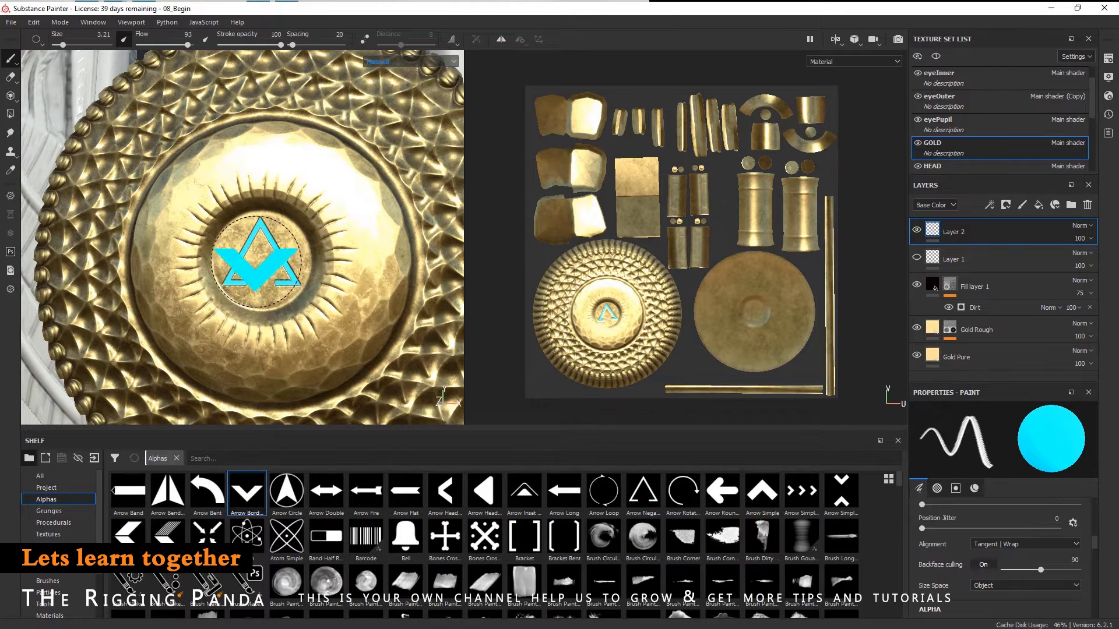
pyautogui.keyDown('ctrl'); pyautogui.moveTo(264, 262); pyautogui.dragTo(258, 274, button='right'); pyautogui.keyUp('ctrl')
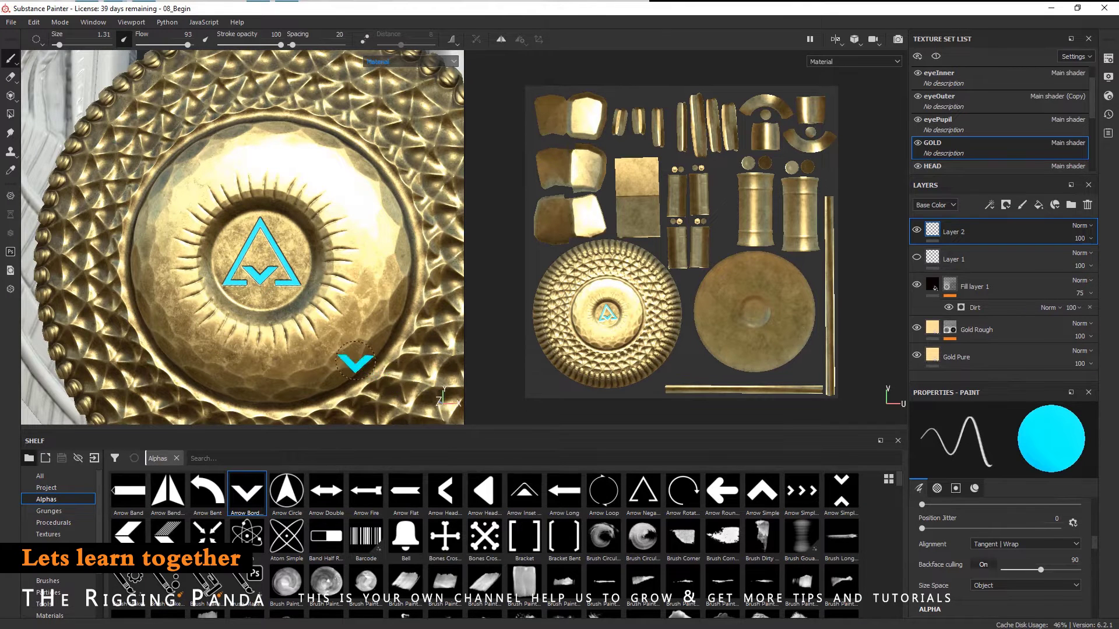
pyautogui.scroll(-5, 359, 364)
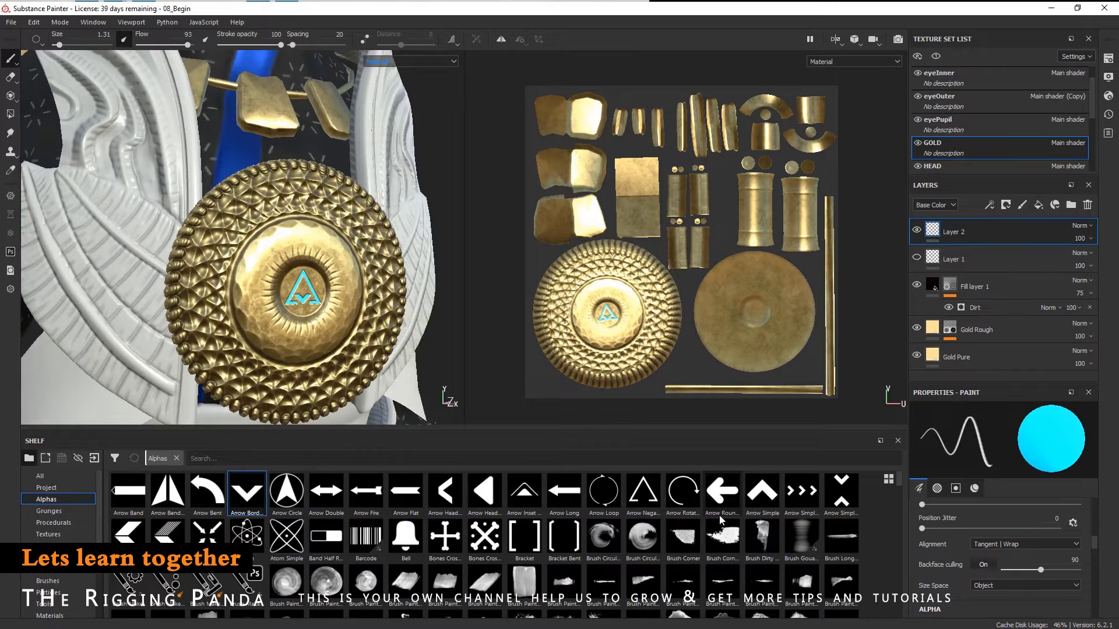
pyautogui.moveTo(647, 496)
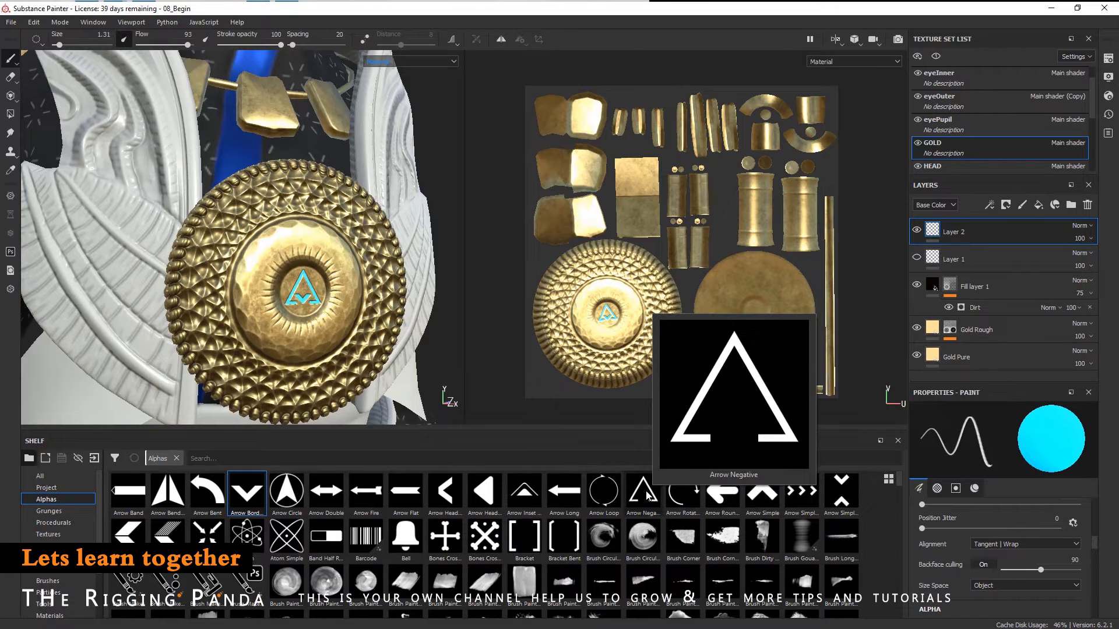
pyautogui.keyDown('alt'); pyautogui.moveTo(329, 341); pyautogui.dragTo(349, 363); pyautogui.keyUp('alt')
pyautogui.scroll(-4, 241, 324)
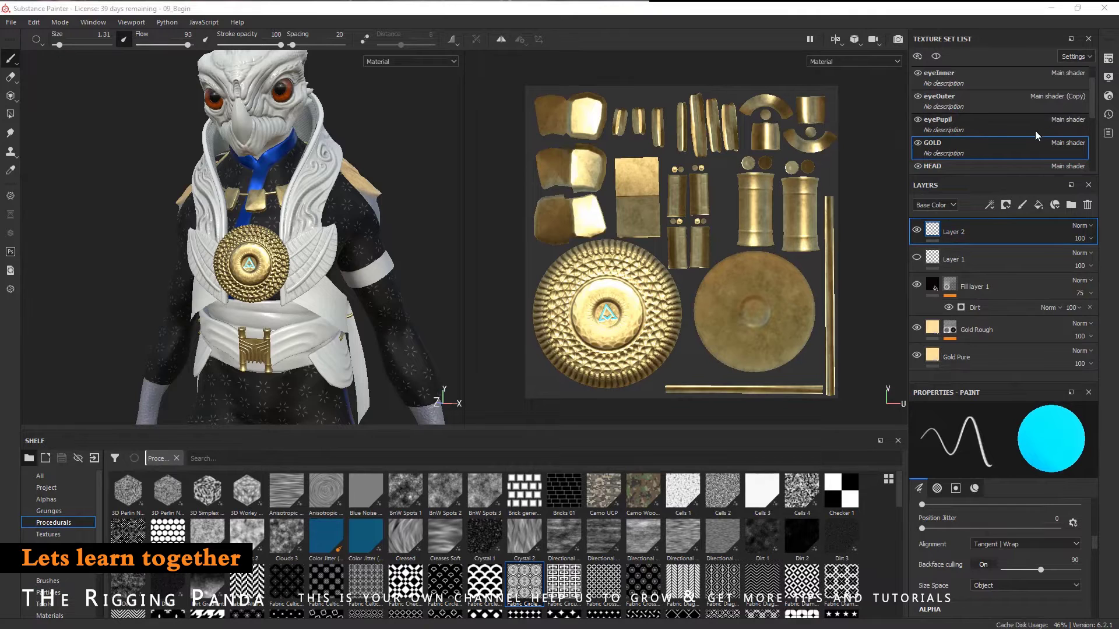
# - Select the BODy texture set and hide the GOLD and WOOD texture sets
pyautogui.scroll(1, 994, 116)
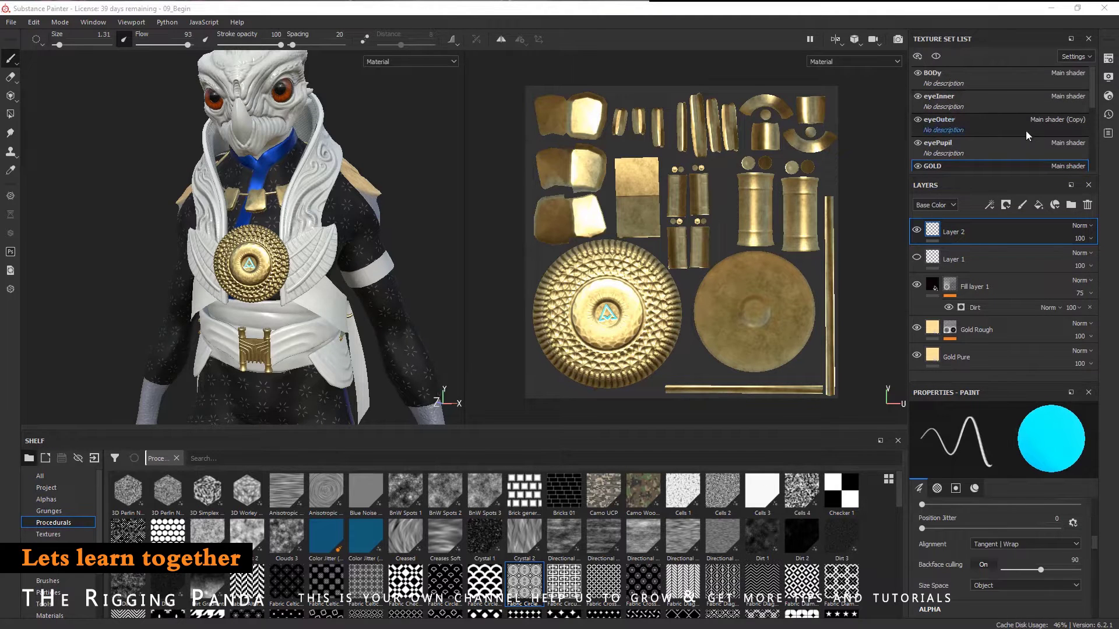
pyautogui.click(980, 86)
pyautogui.scroll(-3, 1009, 119)
pyautogui.click(918, 96)
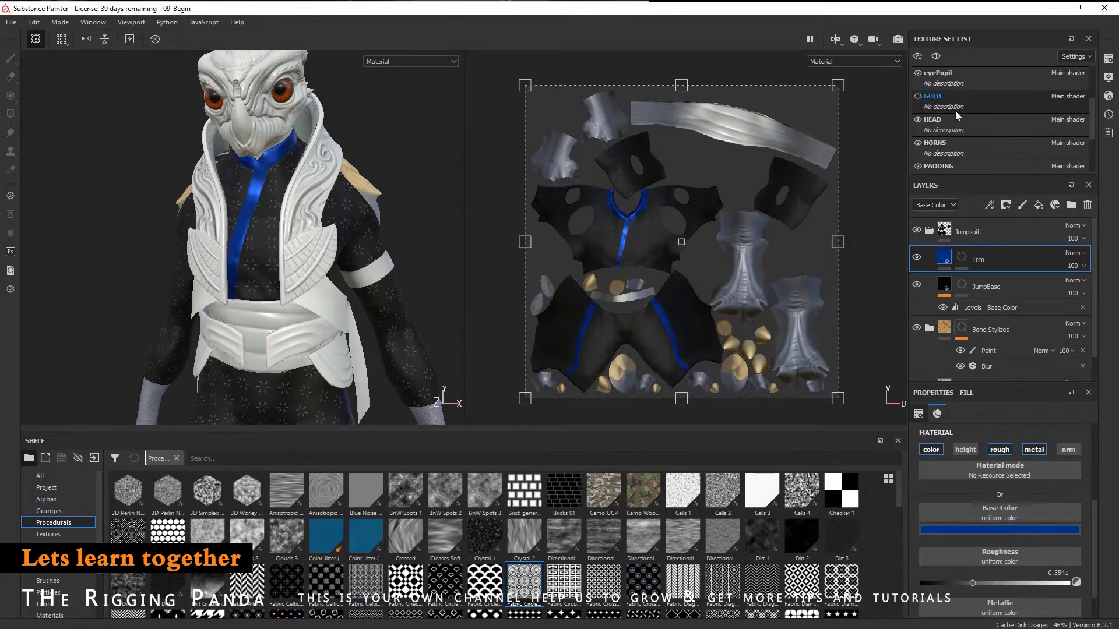
pyautogui.scroll(-3, 957, 137)
pyautogui.click(918, 142)
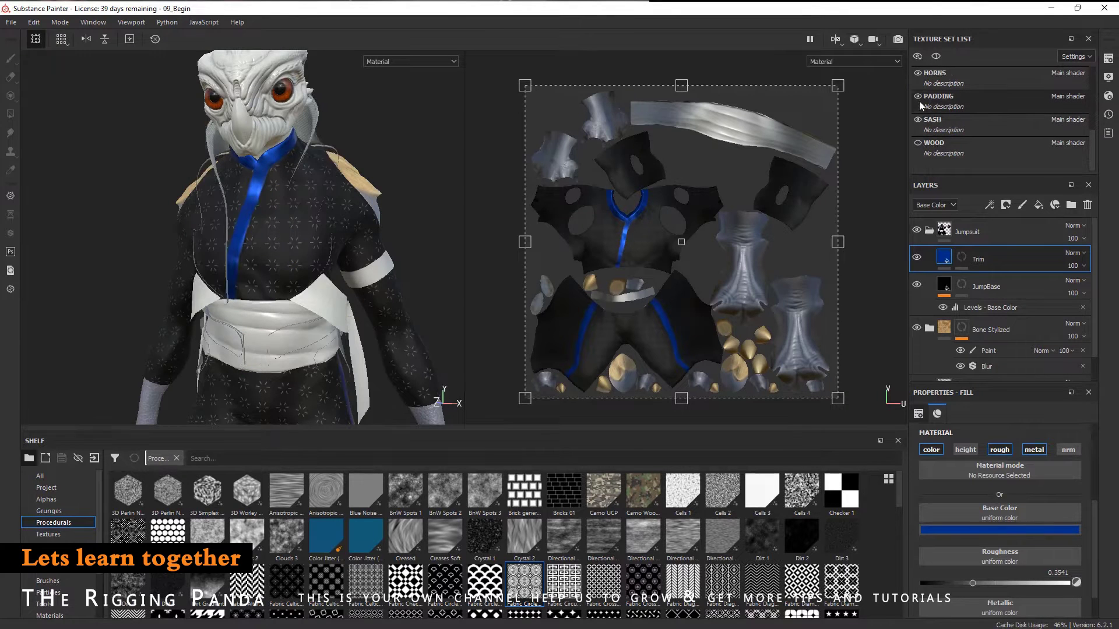
# - Hide the PADDING and SASH texture sets to expose the wrap around the character's waist
pyautogui.click(918, 97)
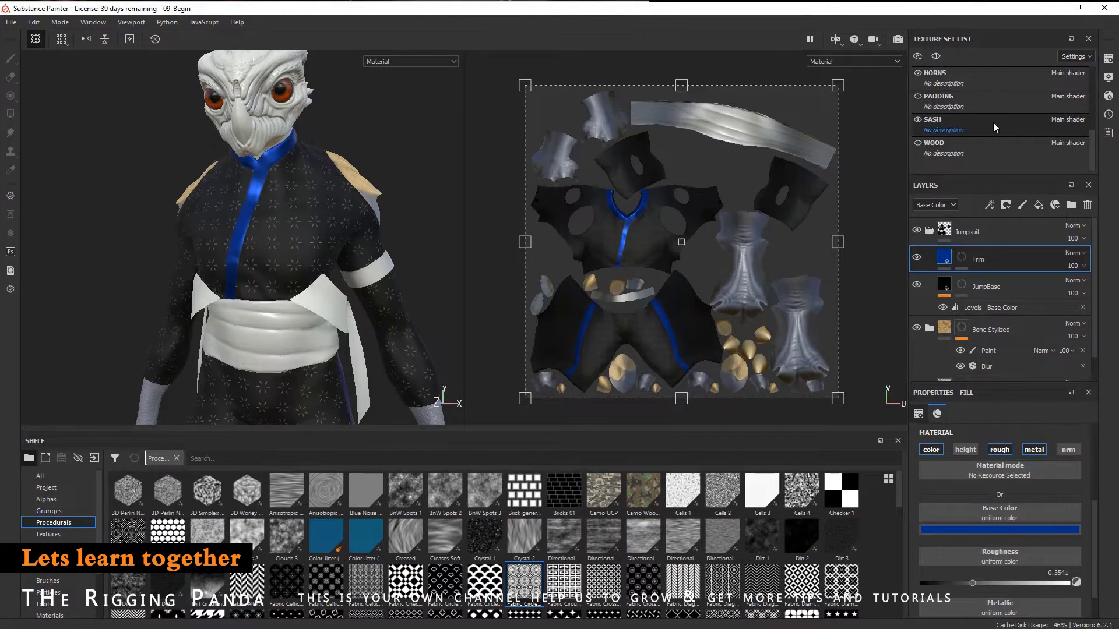
pyautogui.click(918, 119)
pyautogui.moveTo(384, 373); pyautogui.dragTo(384, 278, button='middle')
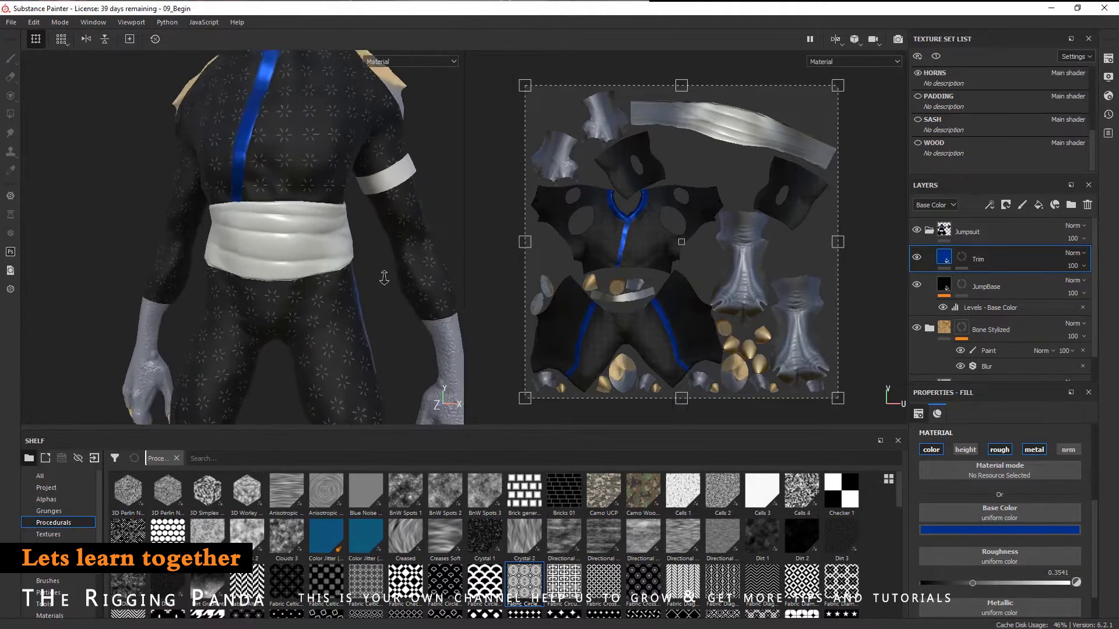
pyautogui.scroll(2, 299, 212)
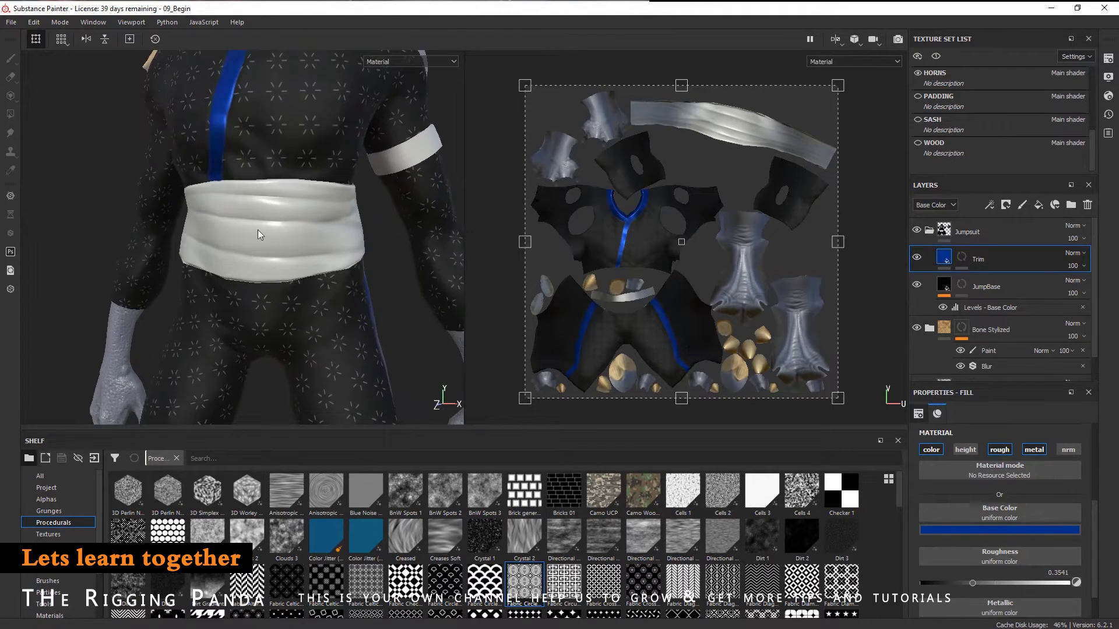
pyautogui.scroll(-4, 373, 250)
pyautogui.moveTo(358, 245)
pyautogui.keyDown('alt'); pyautogui.mouseDown()
pyautogui.moveTo(236, 245)
pyautogui.moveTo(432, 233)
pyautogui.moveTo(362, 256)
pyautogui.mouseUp(); pyautogui.keyUp('alt')
pyautogui.scroll(3, 351, 186)
pyautogui.scroll(3, 326, 274)
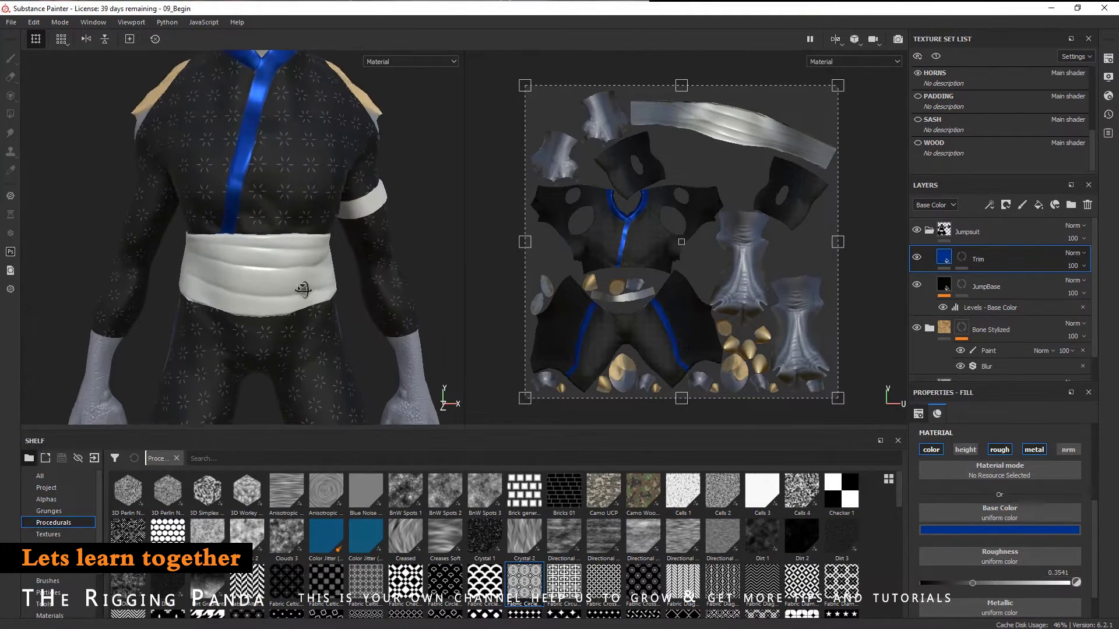
# - Collapse the Jumpsuit folder and add a new fill layer above it
pyautogui.click(929, 231)
pyautogui.click(966, 257)
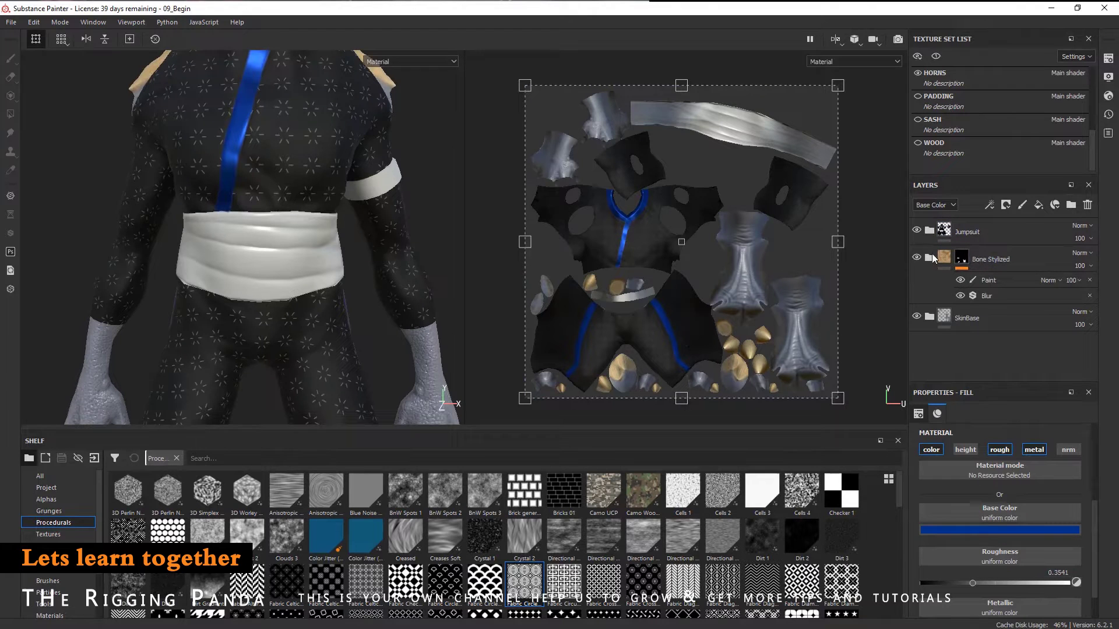
pyautogui.click(1014, 232)
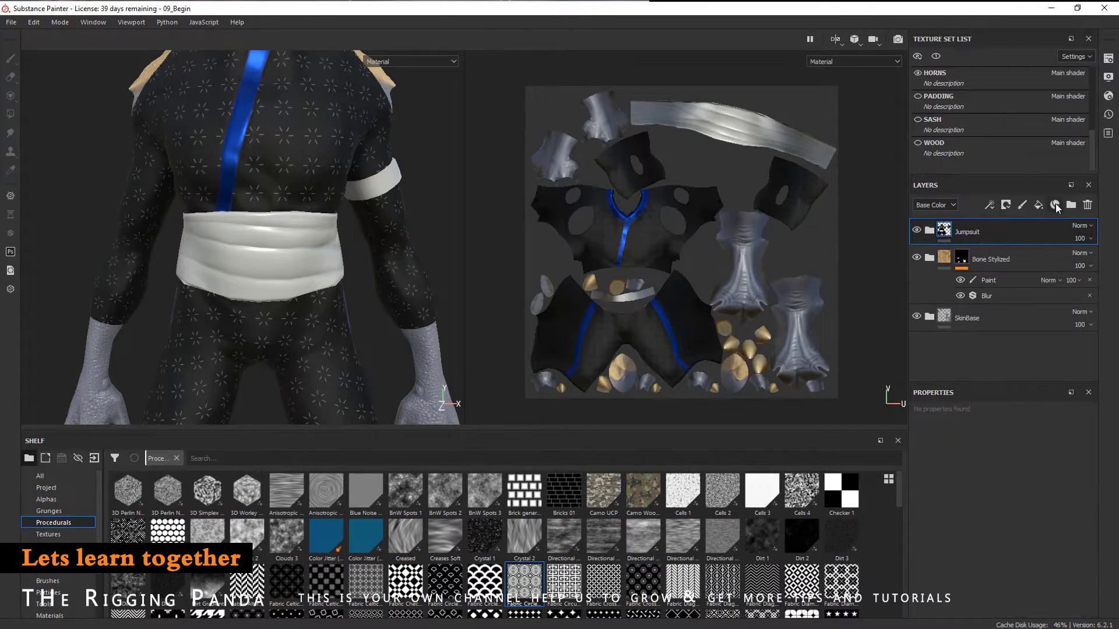
pyautogui.click(1038, 205)
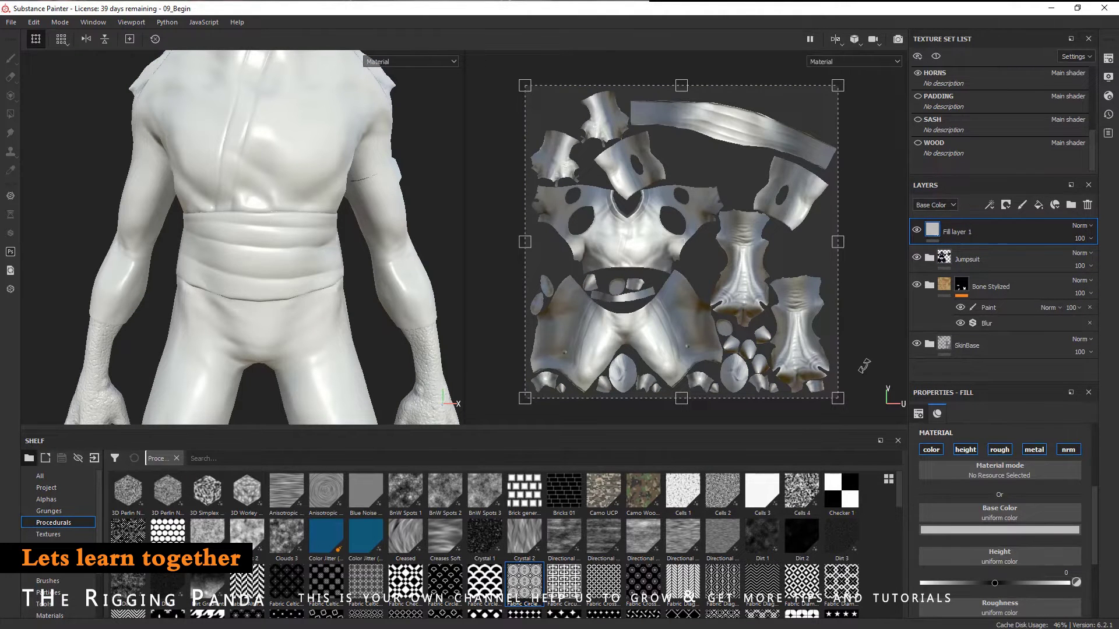
# - Set the new fill layer's base color to a dark blue with RGB 0.000, 0.087, 0.290
pyautogui.click(981, 530)
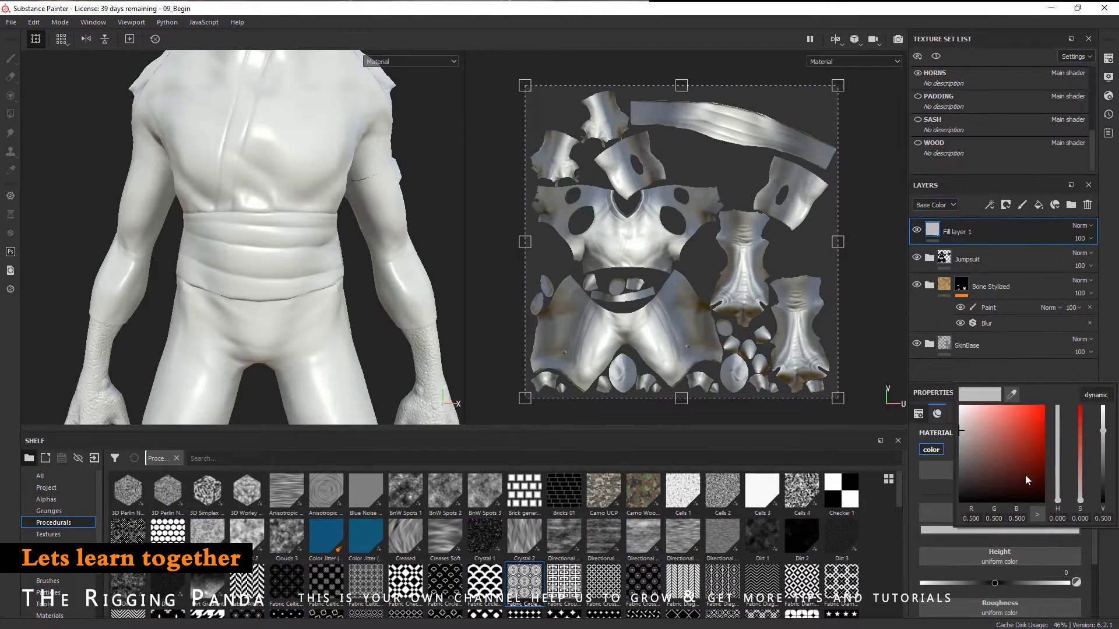
pyautogui.click(1014, 461)
pyautogui.moveTo(1057, 496); pyautogui.dragTo(1051, 446)
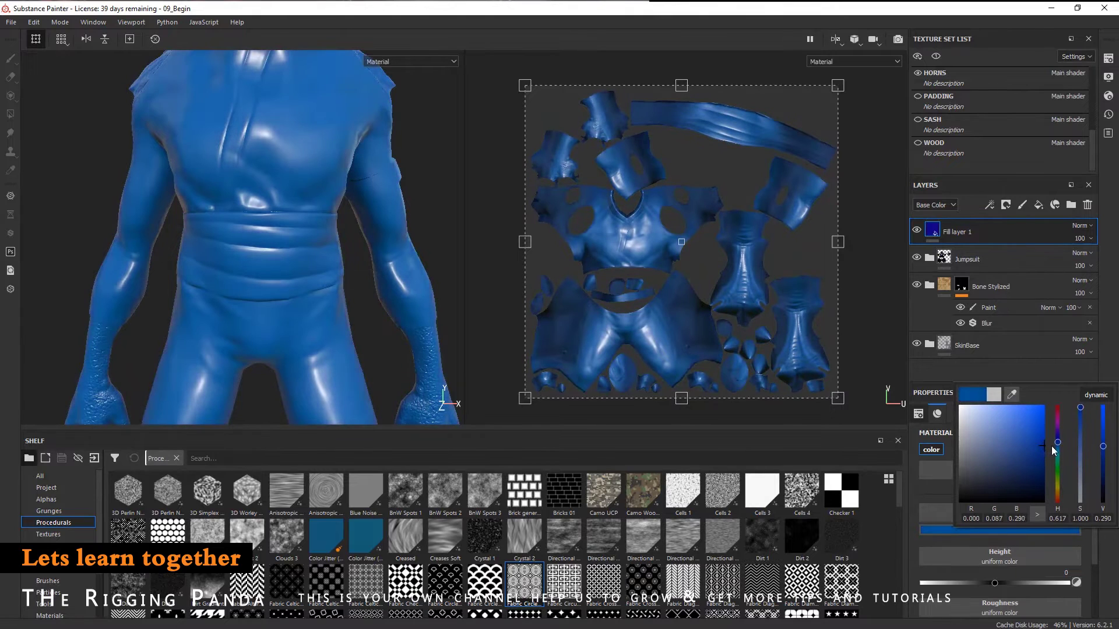
pyautogui.click(963, 376)
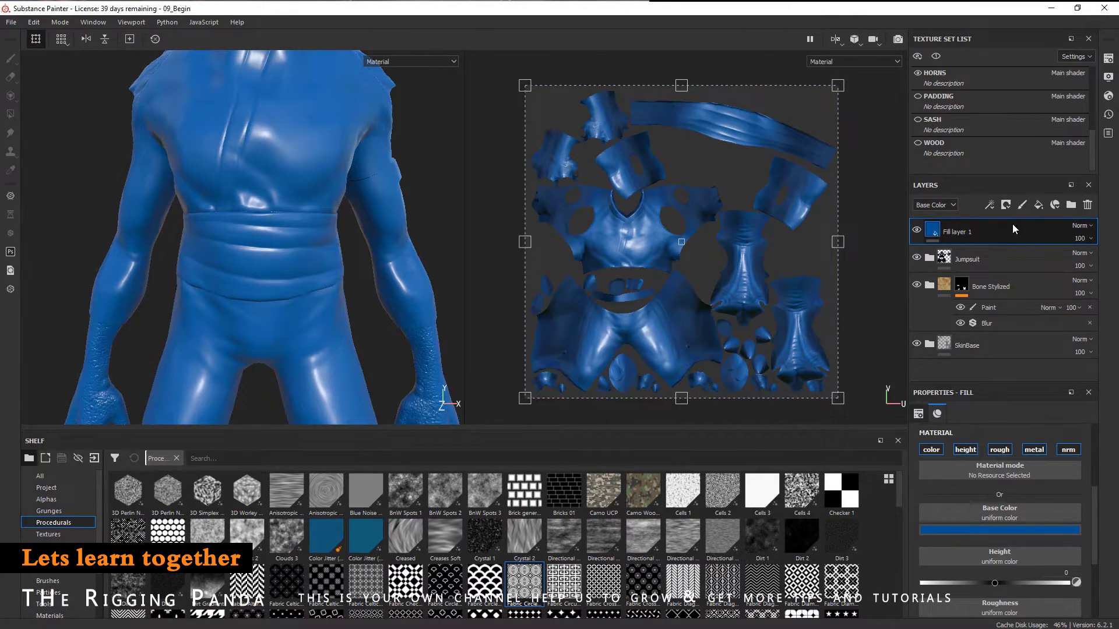
# - Add a black mask to Fill layer 1 and reveal only the waist wrap's UV island with a UV chunk polygon fill
pyautogui.click(1006, 205)
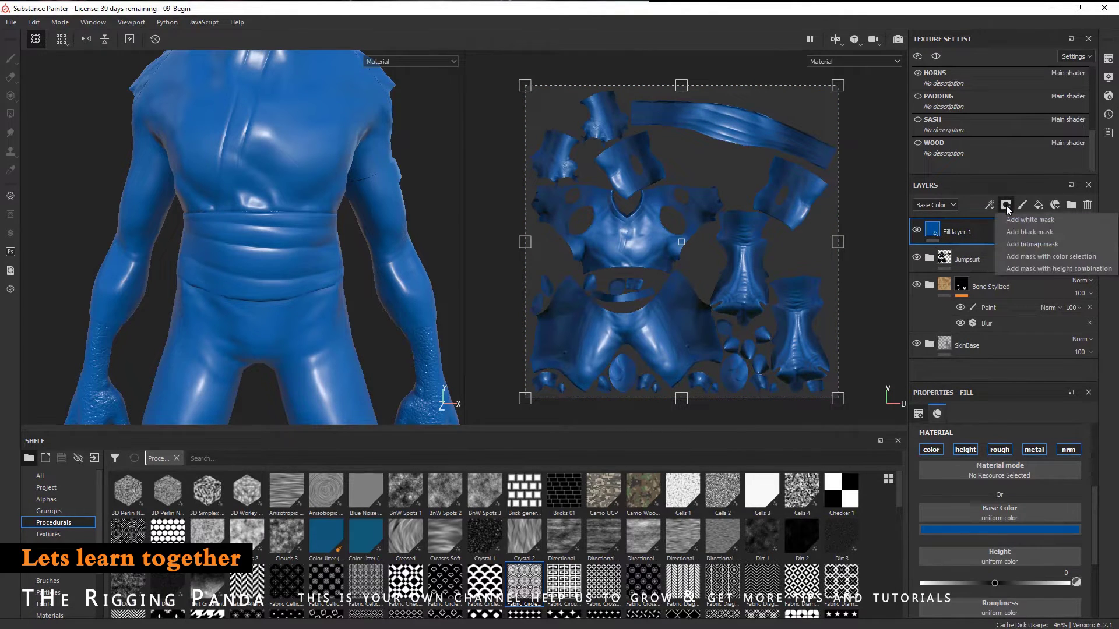
pyautogui.click(1015, 232)
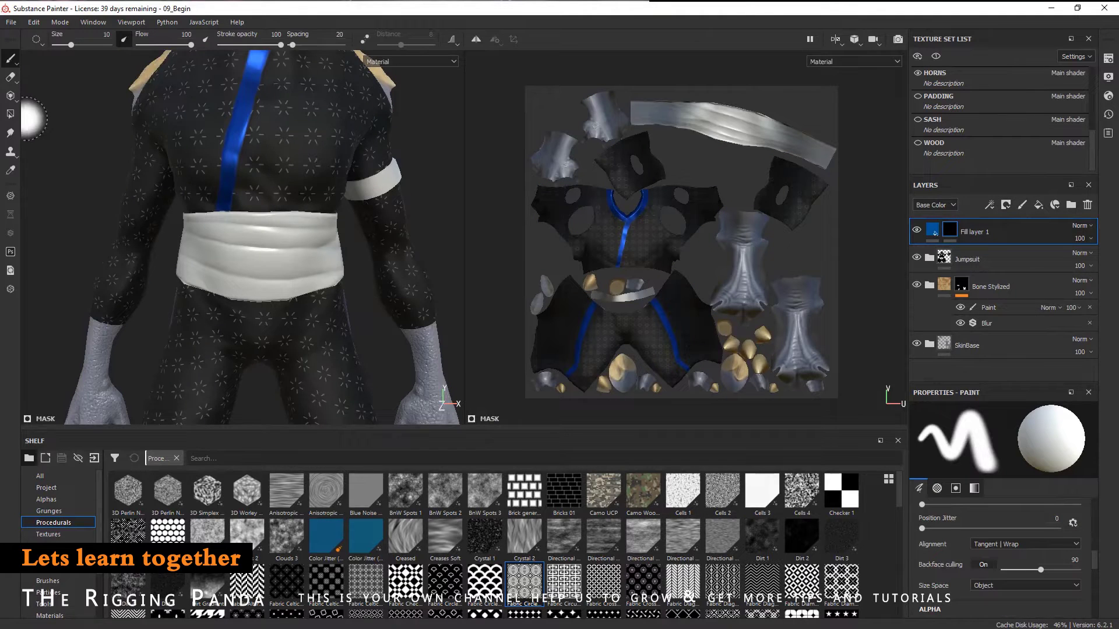
pyautogui.click(10, 115)
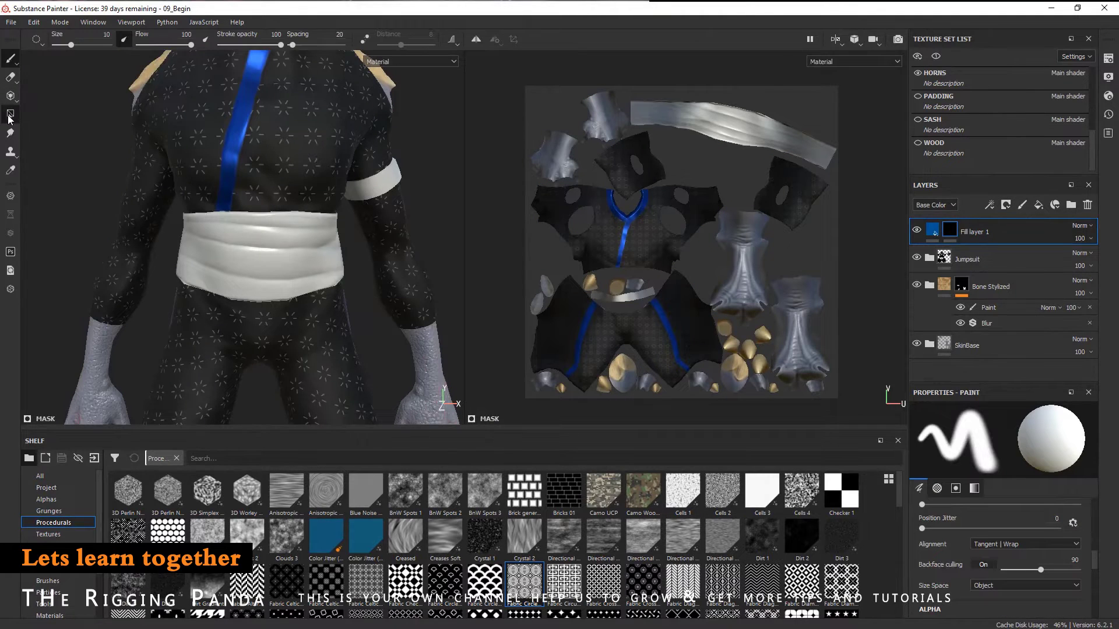
pyautogui.rightClick(706, 142)
pyautogui.click(803, 146)
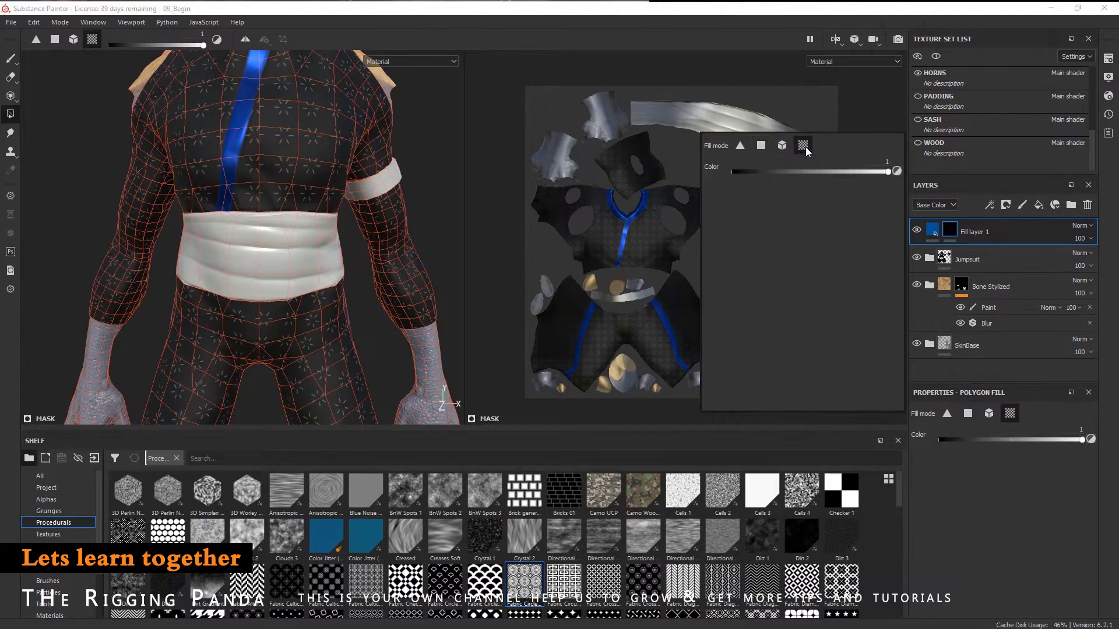
pyautogui.click(735, 120)
pyautogui.moveTo(361, 264)
pyautogui.keyDown('alt'); pyautogui.mouseDown()
pyautogui.moveTo(52, 265)
pyautogui.moveTo(367, 259)
pyautogui.mouseUp(); pyautogui.keyUp('alt')
# - Match Fill layer 1's base color to the jumpsuit trim by sampling the blue chest stripe
pyautogui.click(933, 230)
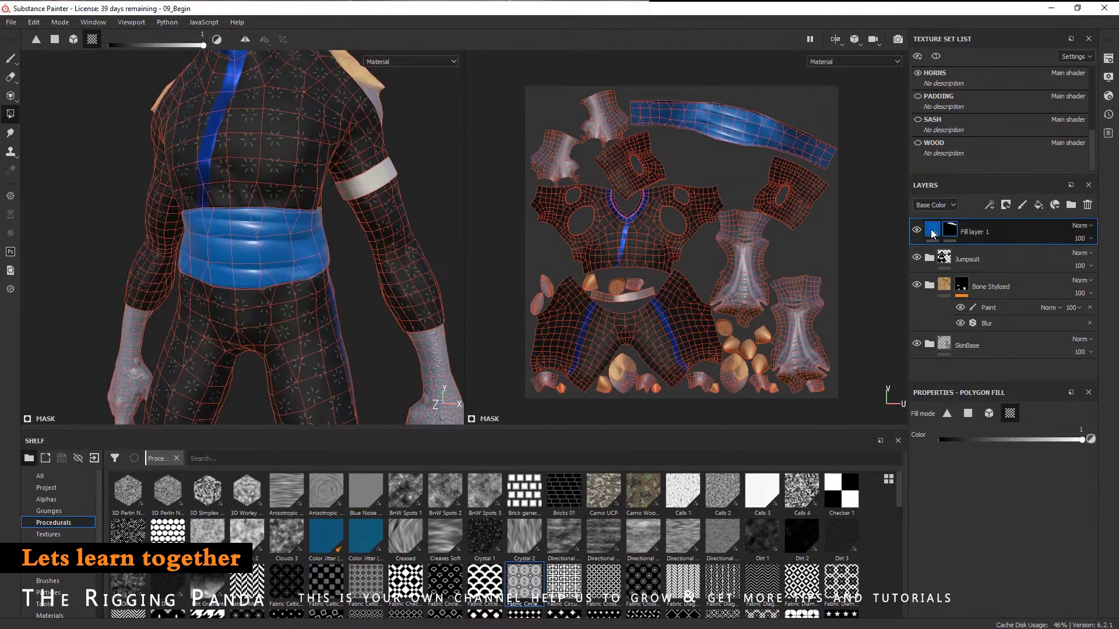
pyautogui.keyDown('alt'); pyautogui.moveTo(234, 178); pyautogui.dragTo(209, 149); pyautogui.keyUp('alt')
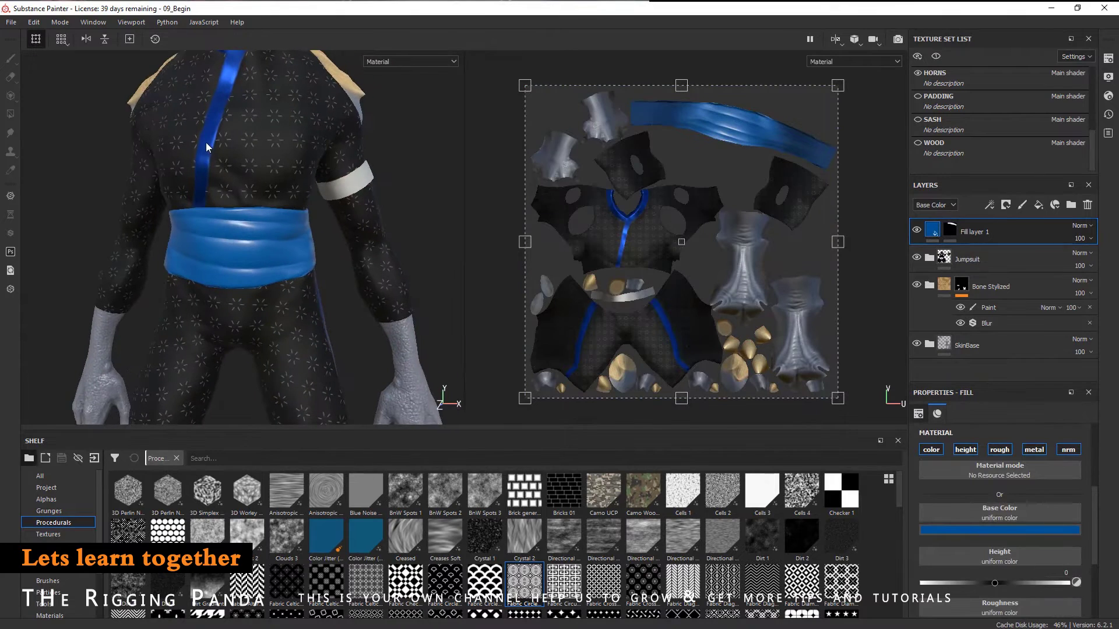
pyautogui.click(1000, 530)
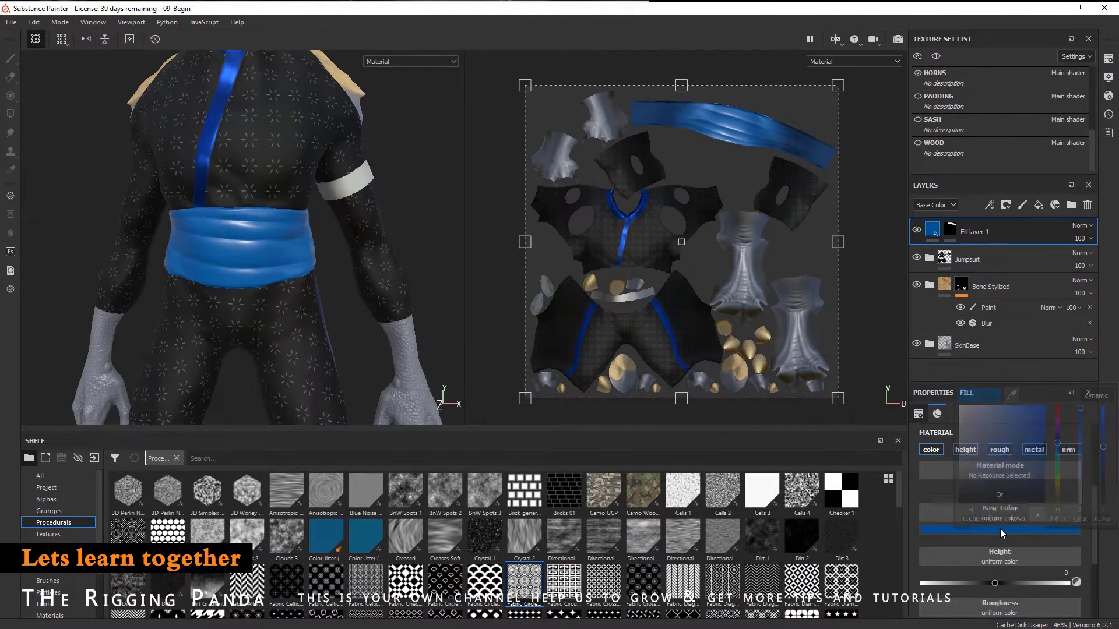
pyautogui.click(1011, 393)
pyautogui.click(214, 138)
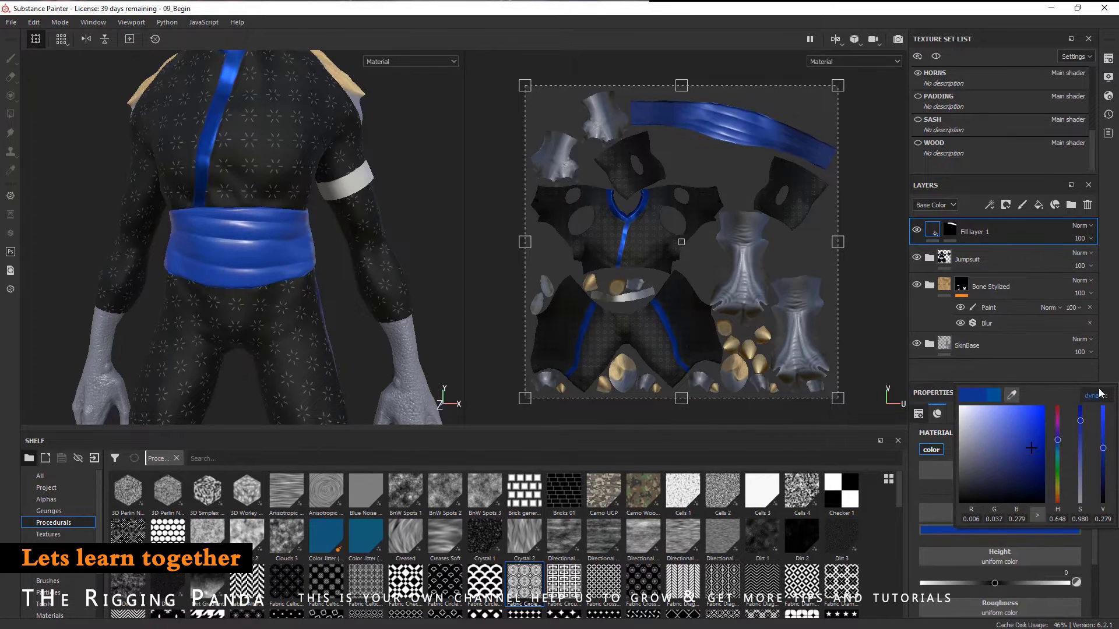
pyautogui.click(943, 499)
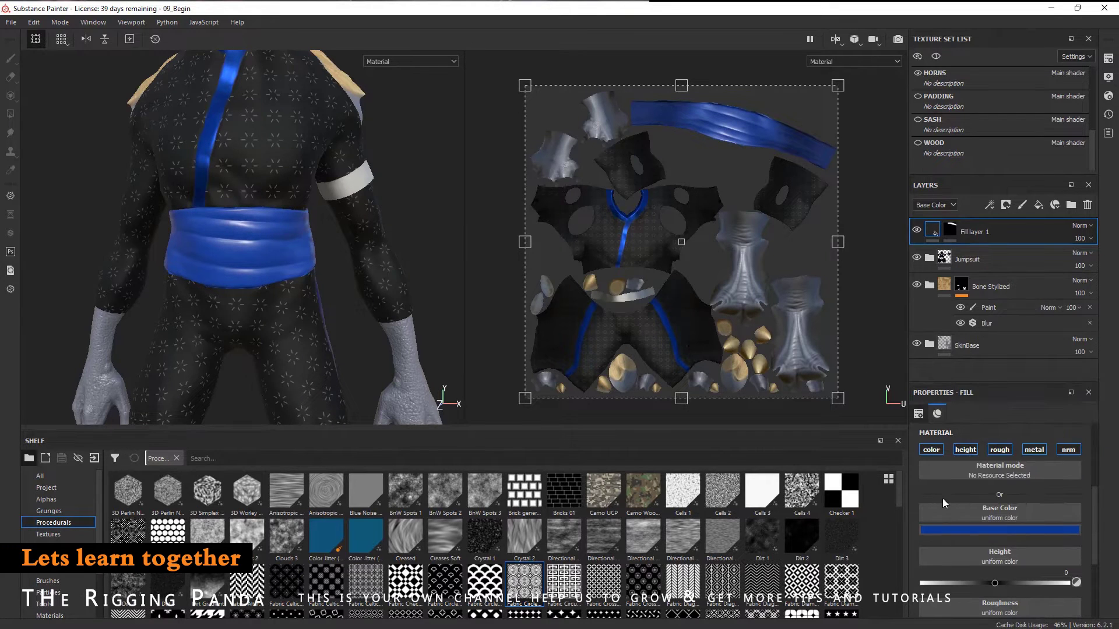
# - Set the waist wrap fill's metallic to 0.8288 and its roughness to 0.4864
pyautogui.scroll(-1, 997, 533)
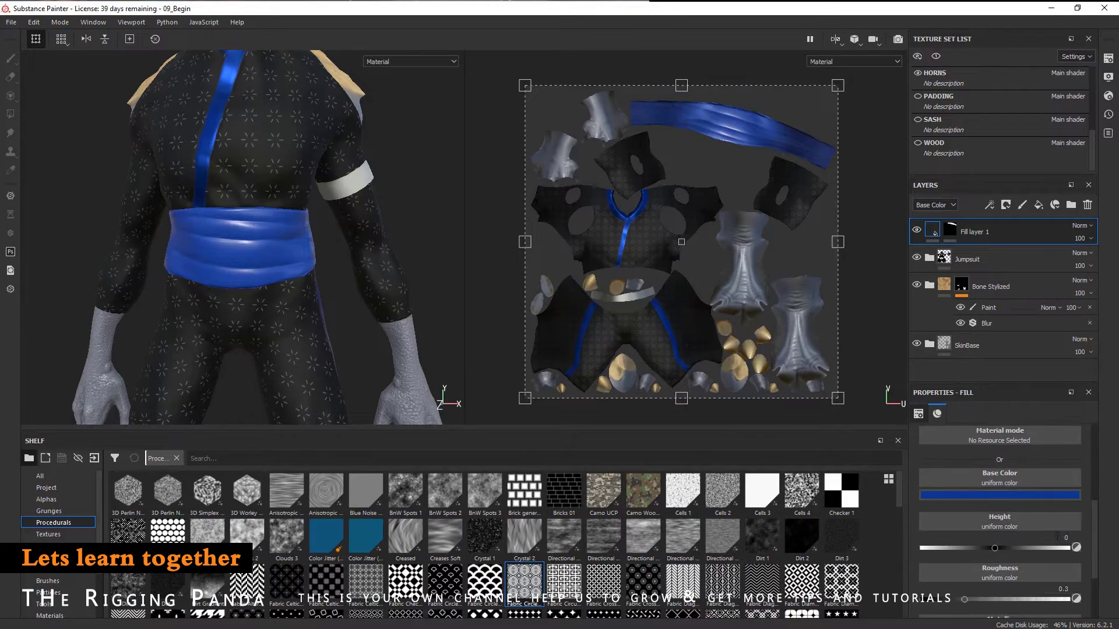
pyautogui.click(1013, 574)
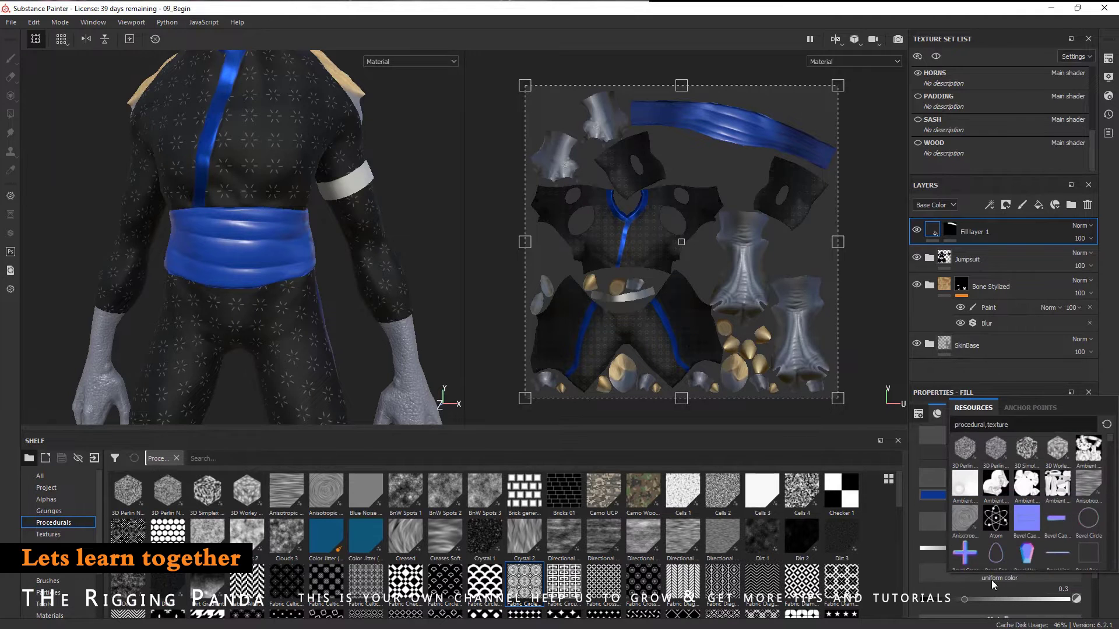
pyautogui.click(1004, 582)
pyautogui.click(994, 600)
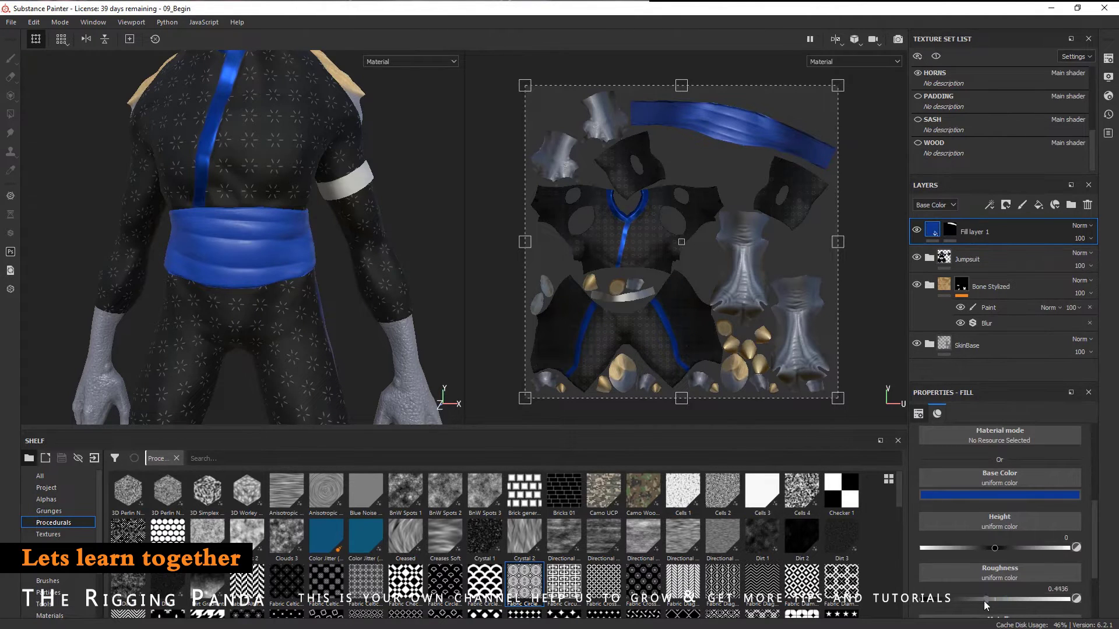
pyautogui.moveTo(960, 606); pyautogui.dragTo(1047, 609)
pyautogui.scroll(-1, 1033, 563)
pyautogui.moveTo(960, 564); pyautogui.dragTo(991, 569)
pyautogui.keyDown('alt'); pyautogui.moveTo(270, 270); pyautogui.dragTo(349, 262); pyautogui.keyUp('alt')
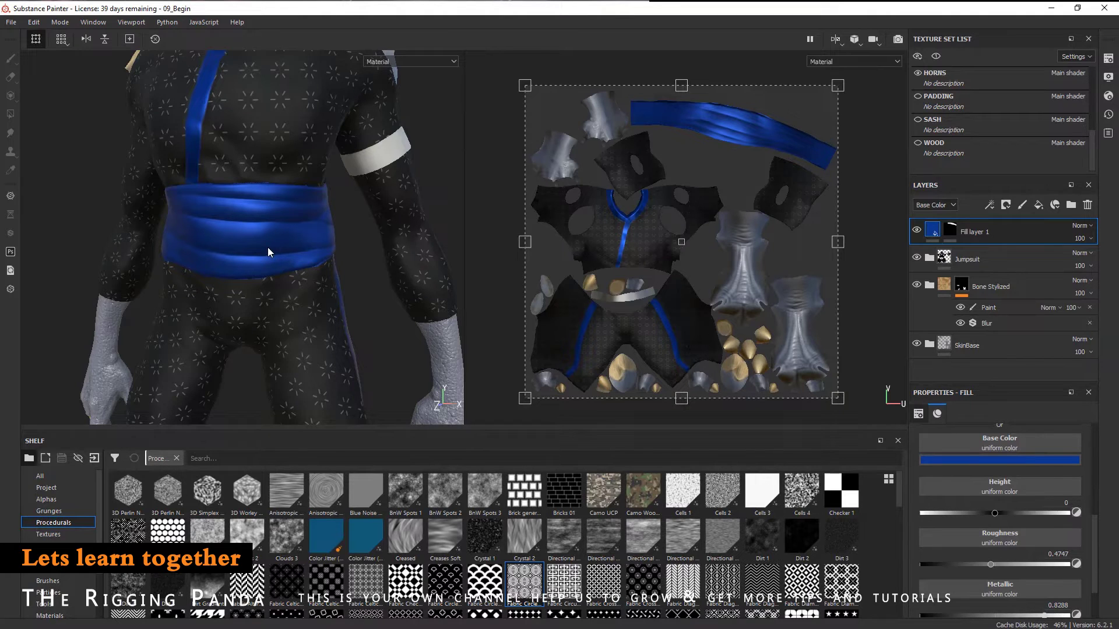
pyautogui.click(993, 564)
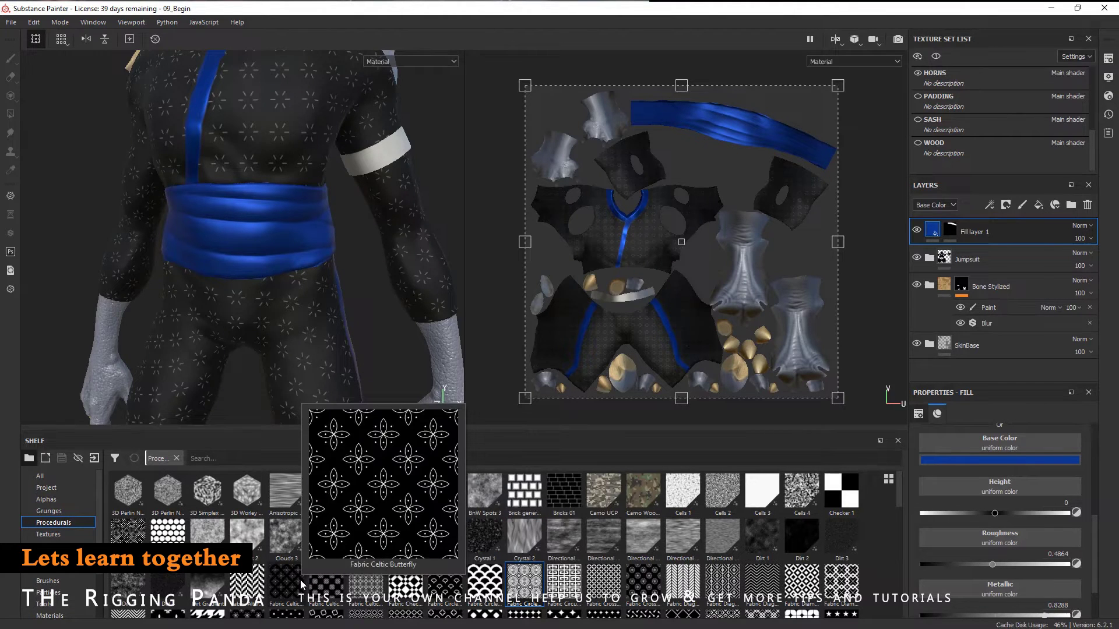
# - Assign the Fabric Circle Half procedural to the waist wrap fill's Roughness channel
pyautogui.scroll(-1, 901, 490)
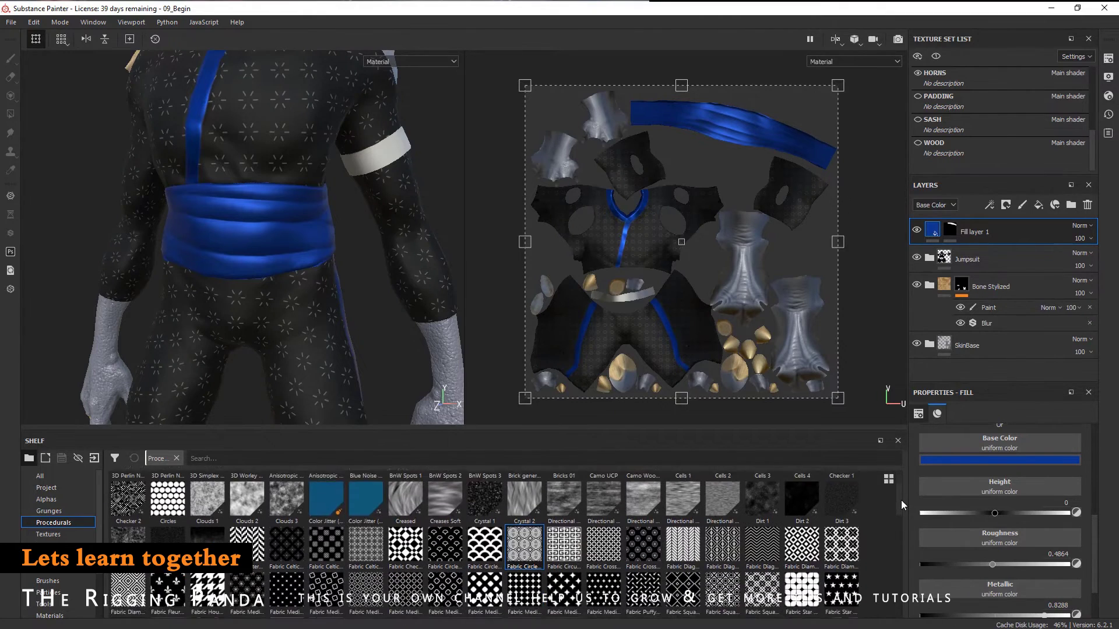
pyautogui.scroll(-1, 901, 502)
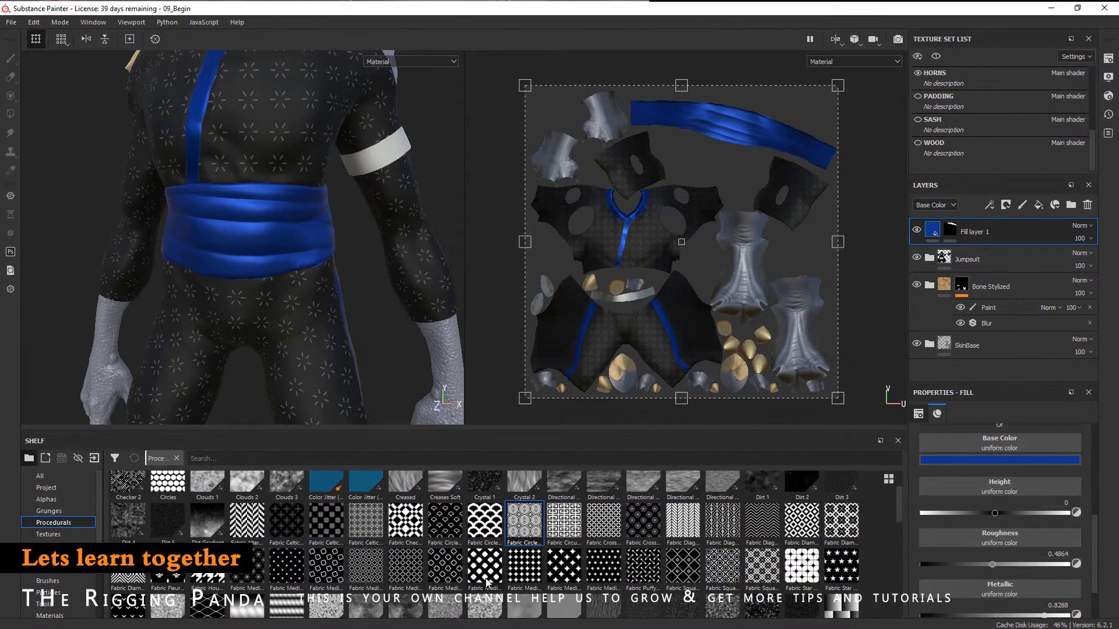
pyautogui.click(444, 525)
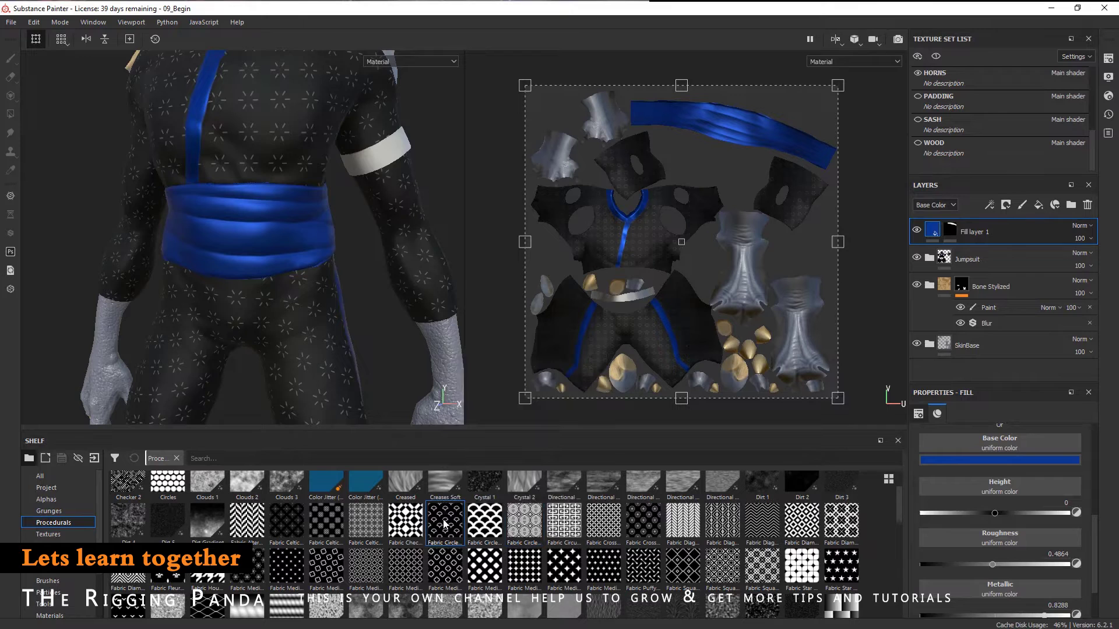
pyautogui.moveTo(444, 524); pyautogui.dragTo(1000, 551)
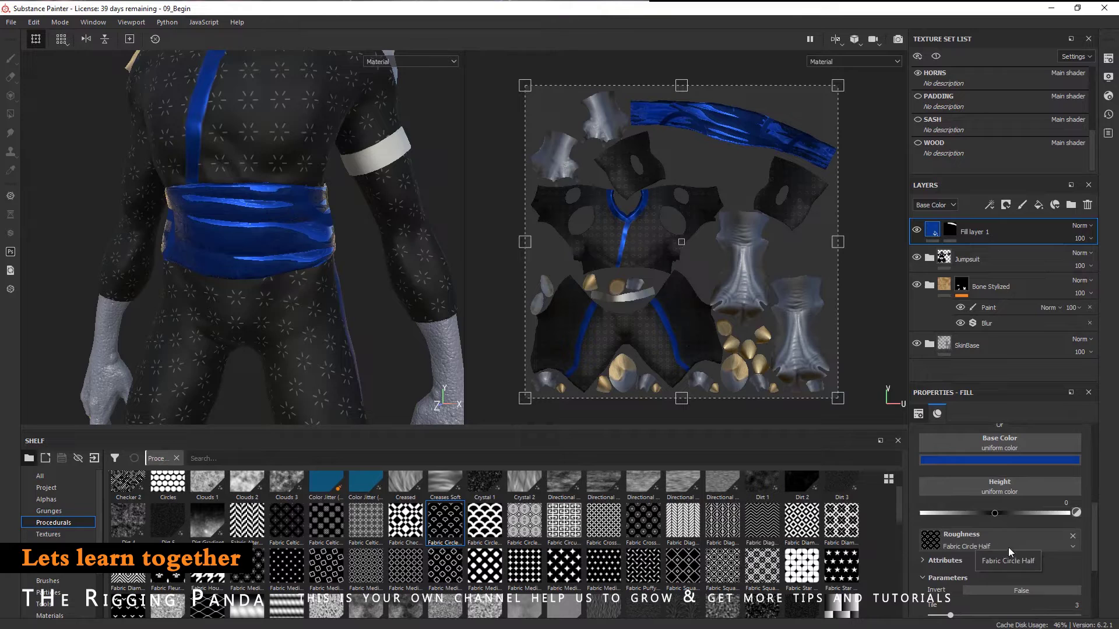
# - Set the Fabric Circle Half roughness pattern's Tile to 32
pyautogui.moveTo(1093, 517)
pyautogui.mouseDown()
pyautogui.moveTo(998, 547)
pyautogui.moveTo(960, 531)
pyautogui.moveTo(1095, 532)
pyautogui.mouseUp()
pyautogui.click(1076, 519)
pyautogui.press('BackSpace')
pyautogui.press('BackSpace')
pyautogui.write('32')
pyautogui.press('Return')
# - Set the roughness pattern's Tile to 20 and its Border Width to 0.19
pyautogui.click(1083, 518)
pyautogui.write('20')
pyautogui.press('Return')
pyautogui.scroll(5, 270, 278)
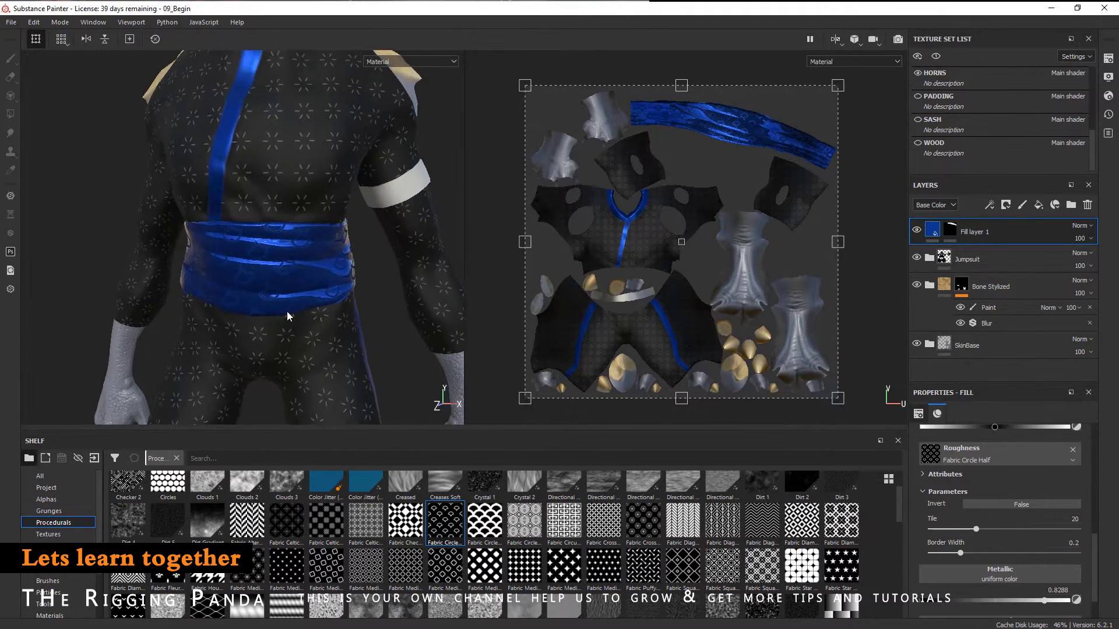
pyautogui.moveTo(962, 555)
pyautogui.mouseDown()
pyautogui.moveTo(993, 554)
pyautogui.moveTo(959, 554)
pyautogui.mouseUp()
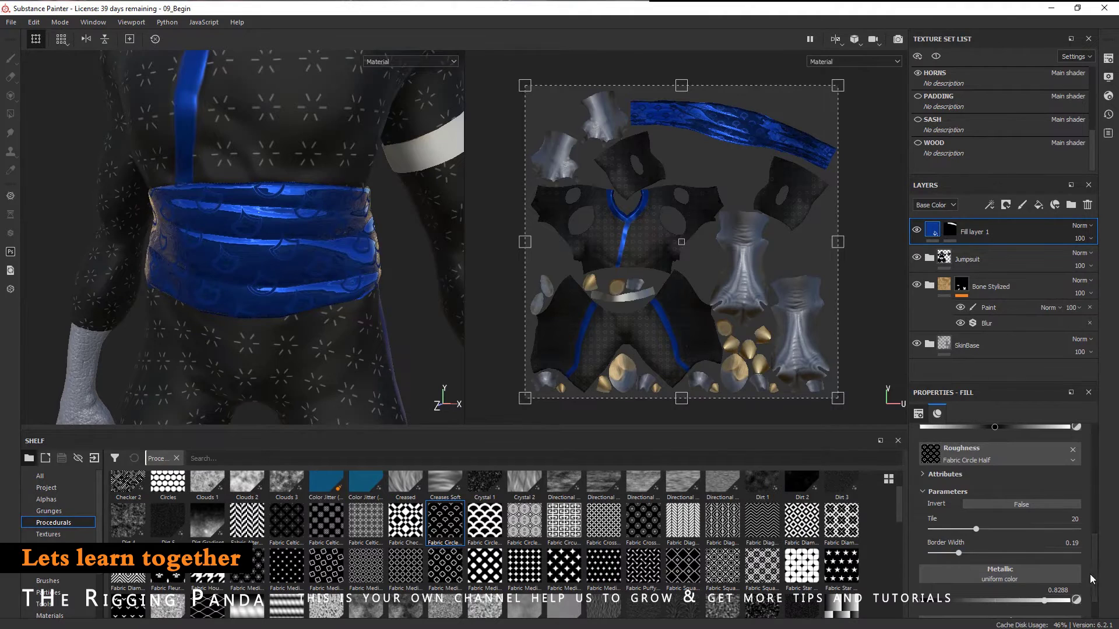
pyautogui.keyDown('alt'); pyautogui.moveTo(207, 211); pyautogui.dragTo(278, 258); pyautogui.keyUp('alt')
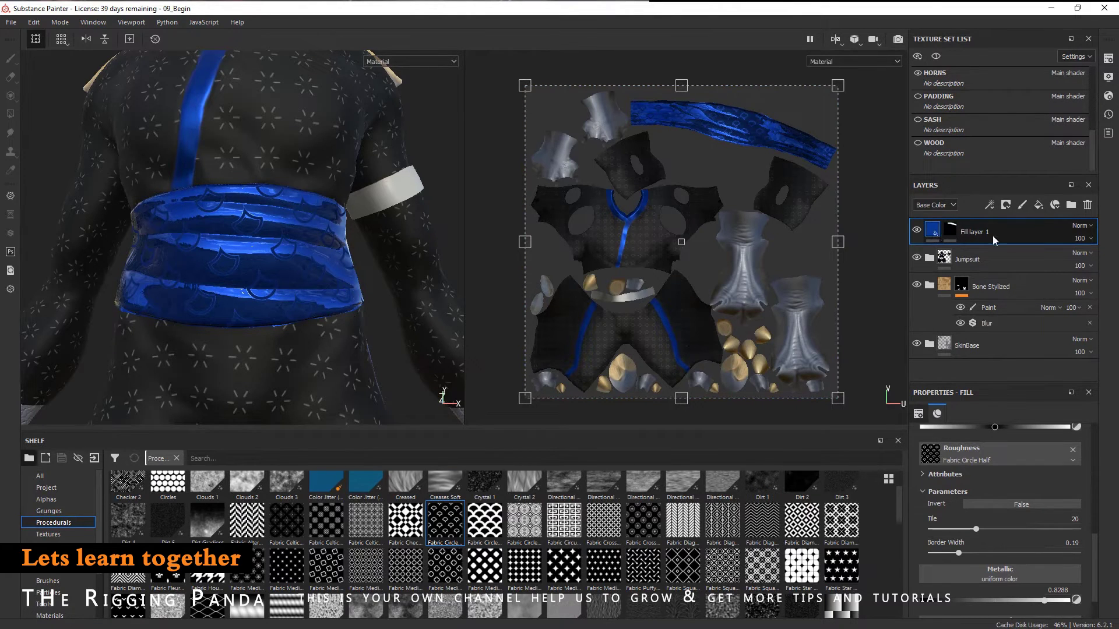
# - Add a Levels effect to Fill layer 1, affecting the Roughness channel, and raise its output black level to 0.264
pyautogui.click(991, 203)
pyautogui.click(1015, 260)
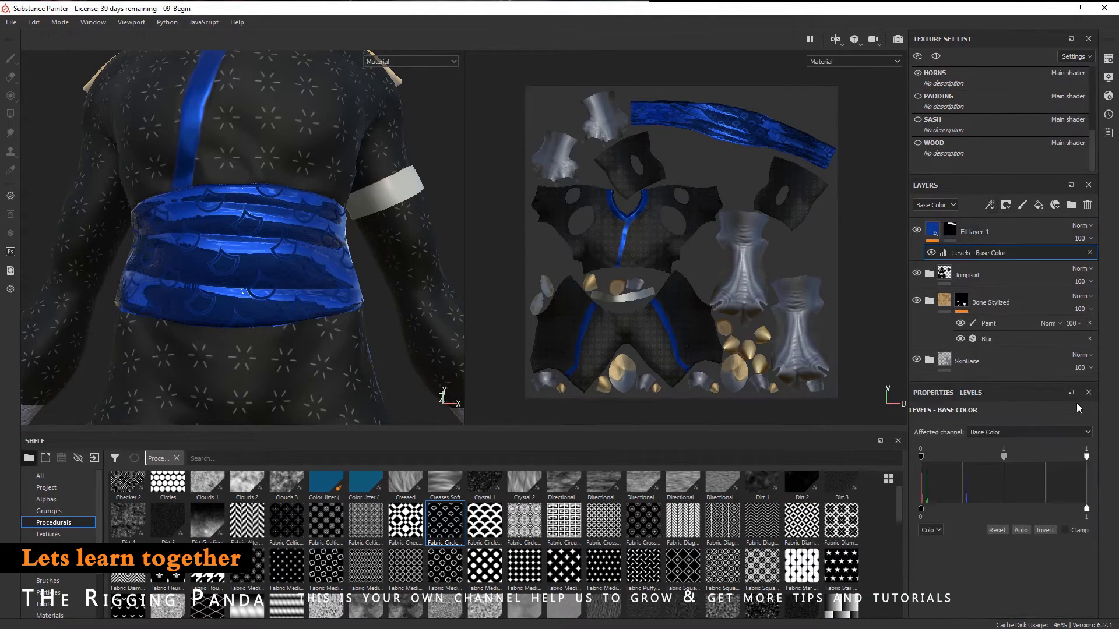
pyautogui.click(997, 438)
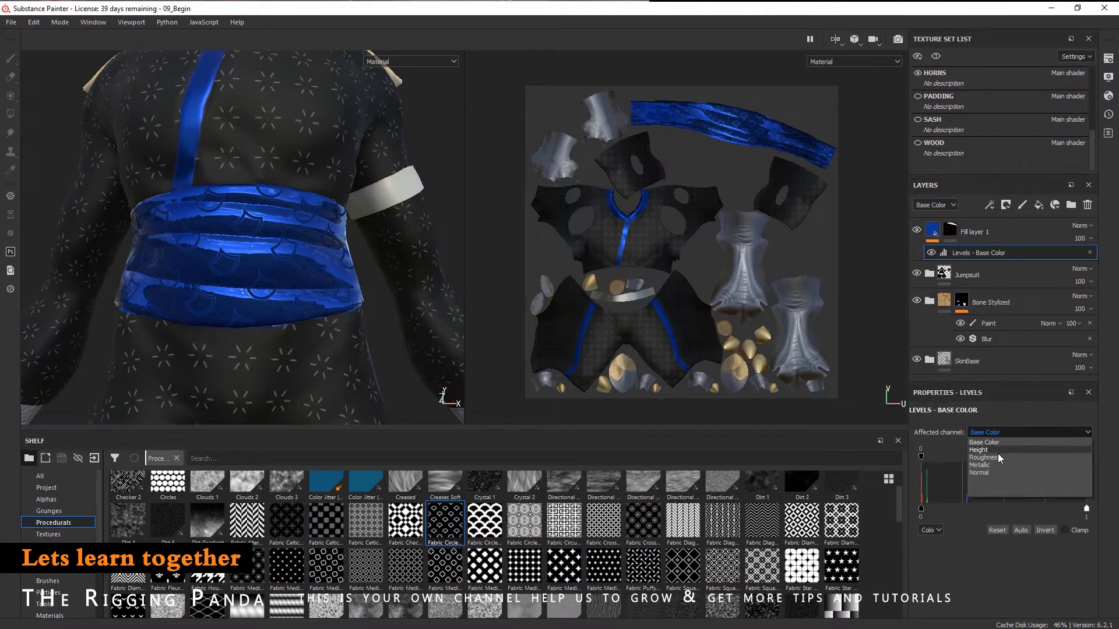
pyautogui.click(1003, 459)
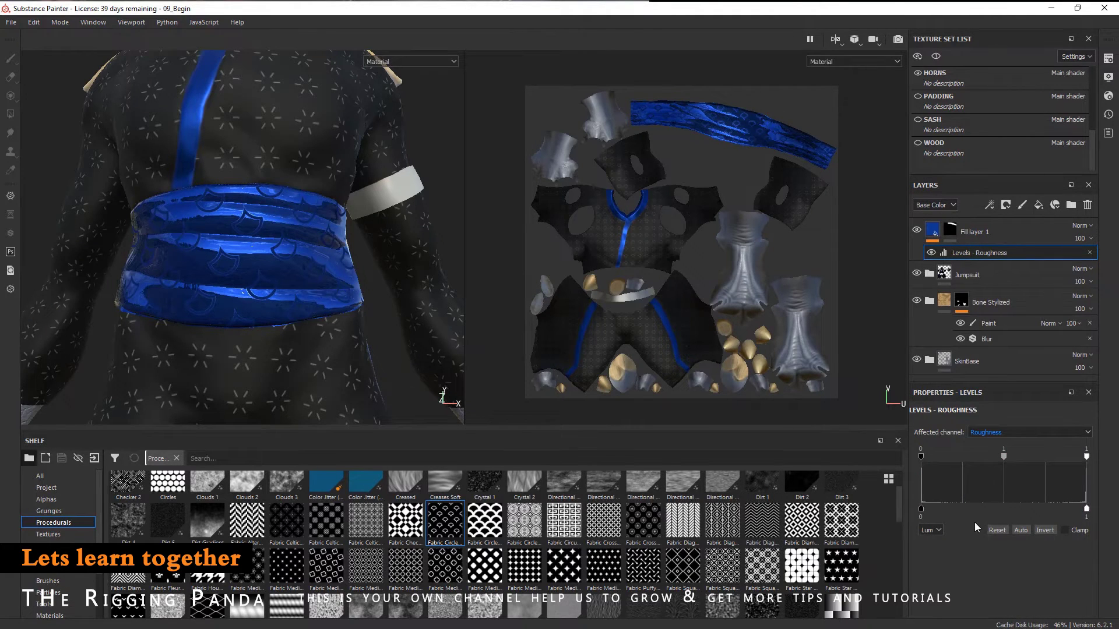
pyautogui.moveTo(923, 508); pyautogui.dragTo(966, 517)
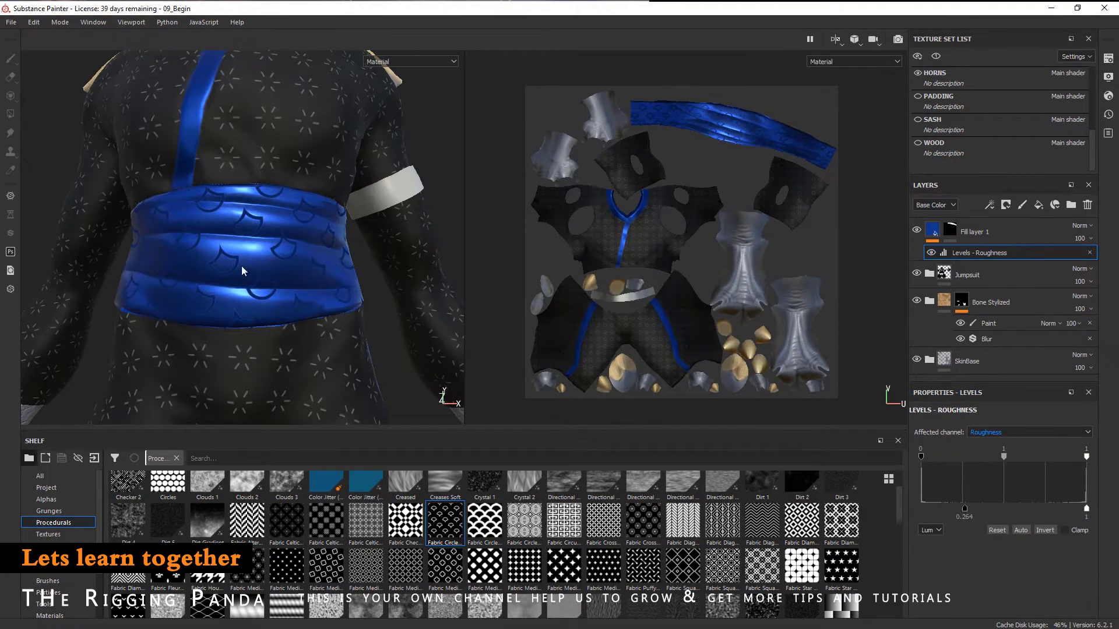
# - Set the Roughness Levels effect's output black level to 0.296 and its output white level to 0.595
pyautogui.moveTo(964, 509); pyautogui.dragTo(957, 511)
pyautogui.keyDown('alt'); pyautogui.moveTo(410, 321); pyautogui.dragTo(341, 291); pyautogui.keyUp('alt')
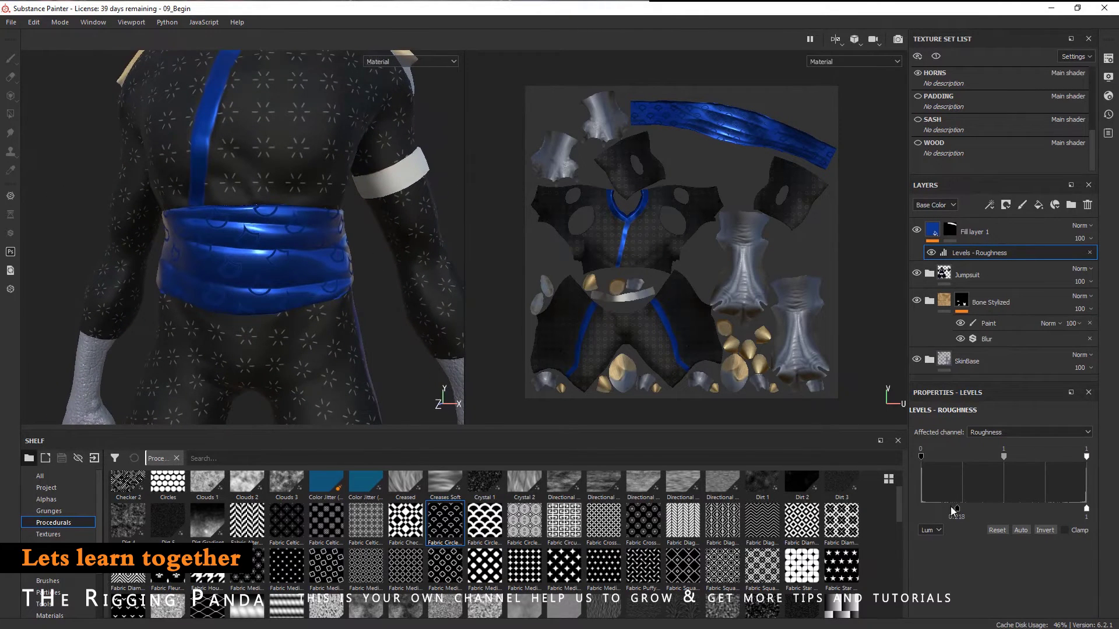
pyautogui.moveTo(960, 511); pyautogui.dragTo(971, 514)
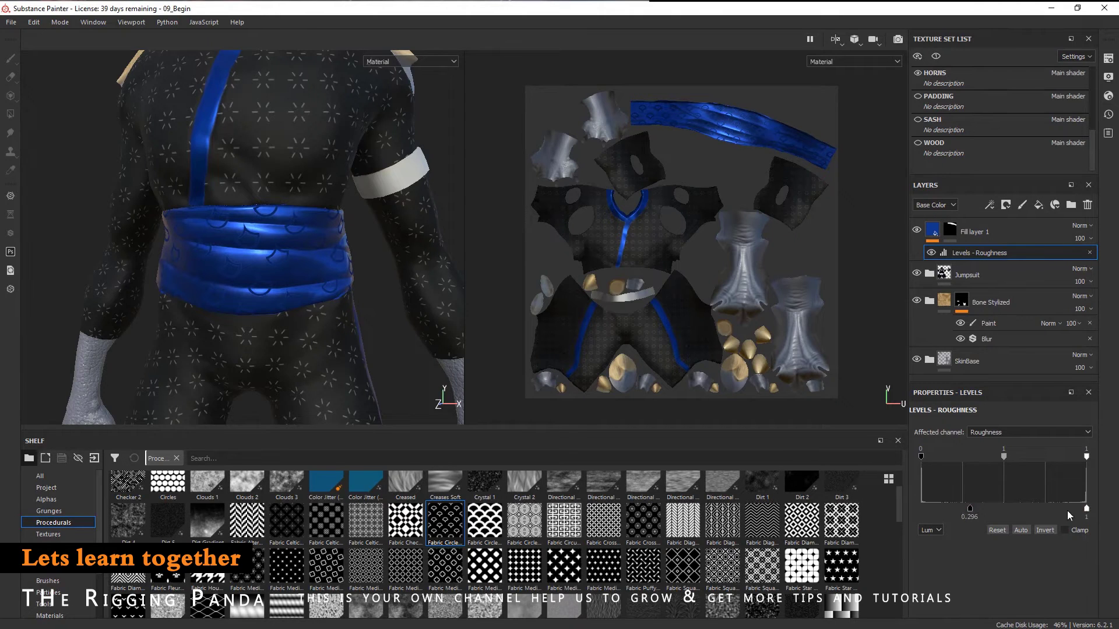
pyautogui.moveTo(1086, 510); pyautogui.dragTo(1013, 513)
pyautogui.scroll(6, 397, 295)
pyautogui.moveTo(309, 293)
pyautogui.keyDown('alt'); pyautogui.mouseDown(button='right')
pyautogui.moveTo(361, 287)
pyautogui.moveTo(288, 299)
pyautogui.moveTo(296, 312)
pyautogui.mouseUp(button='right'); pyautogui.keyUp('alt')
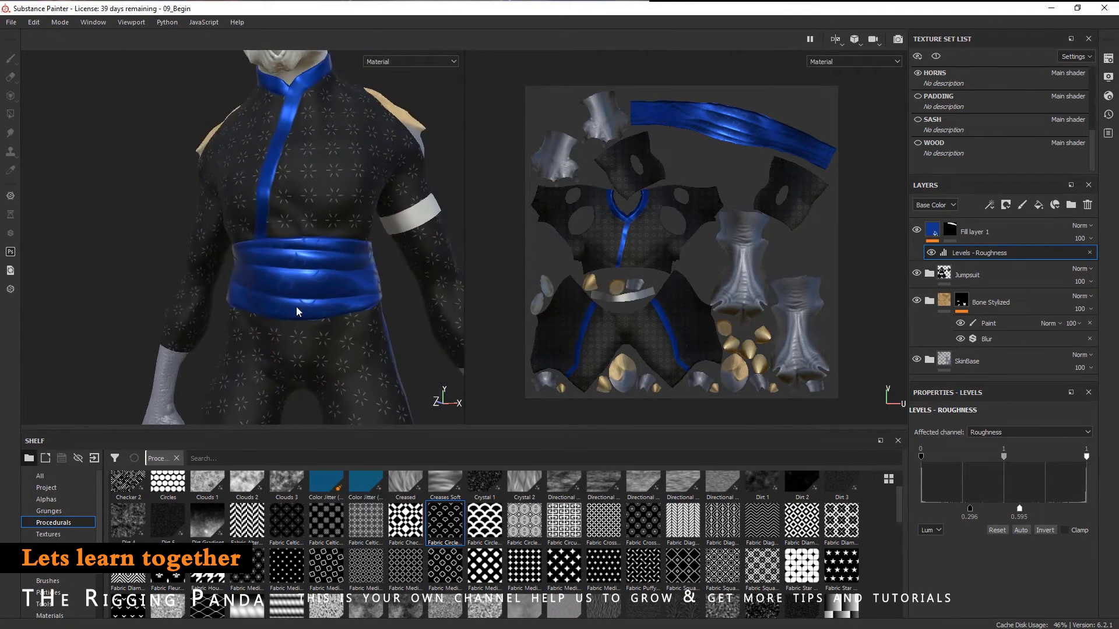
pyautogui.scroll(2, 297, 312)
# - Set the waist wrap's Fabric Circle Half roughness Tile to 33 and compare the result with the Levels effect off and on
pyautogui.click(933, 233)
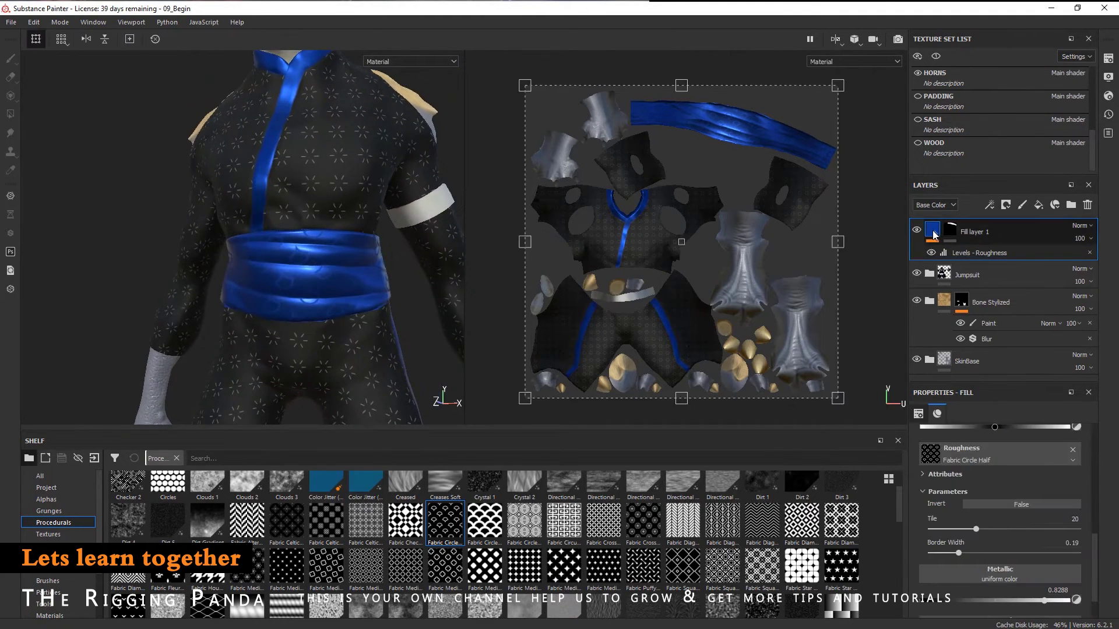
pyautogui.moveTo(977, 530); pyautogui.dragTo(1005, 535)
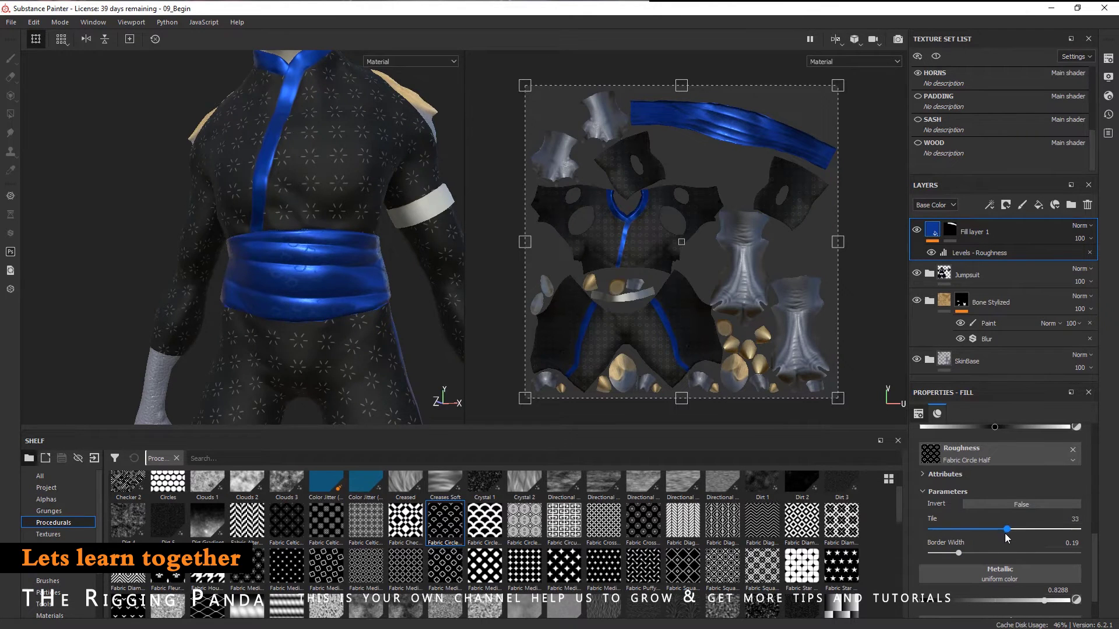
pyautogui.keyDown('alt'); pyautogui.moveTo(410, 308); pyautogui.dragTo(384, 306); pyautogui.keyUp('alt')
pyautogui.click(931, 253)
pyautogui.click(931, 253)
pyautogui.moveTo(312, 315)
pyautogui.keyDown('alt'); pyautogui.mouseDown(button='right')
pyautogui.moveTo(467, 330)
pyautogui.moveTo(333, 286)
pyautogui.moveTo(339, 258)
pyautogui.mouseUp(button='right'); pyautogui.keyUp('alt')
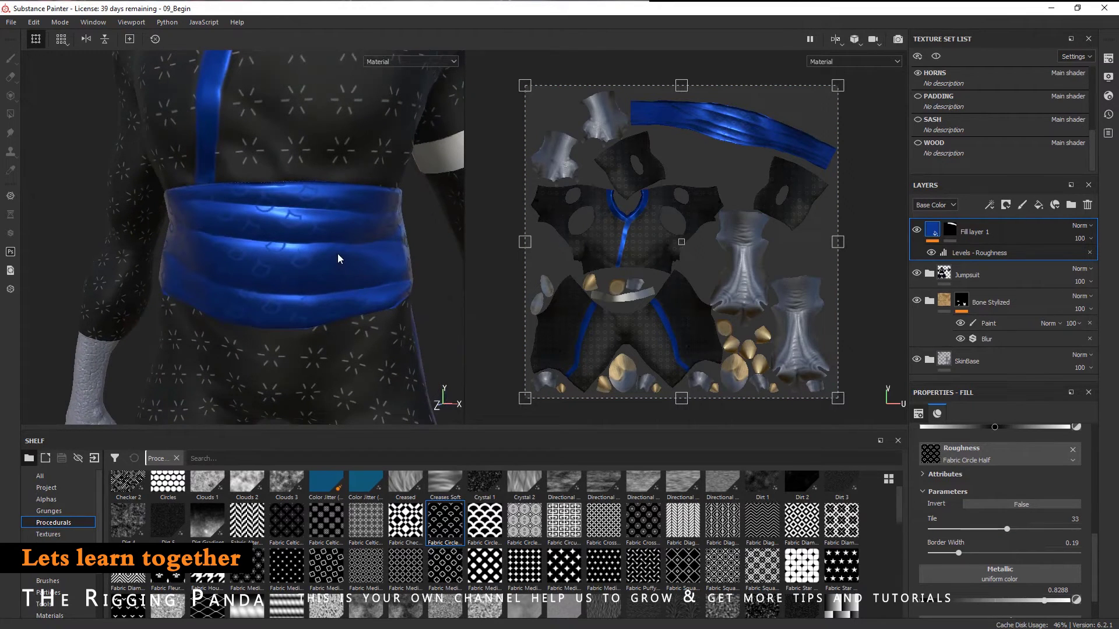
pyautogui.moveTo(366, 289)
pyautogui.keyDown('alt'); pyautogui.mouseDown(button='right')
pyautogui.moveTo(363, 274)
pyautogui.moveTo(361, 297)
pyautogui.mouseUp(button='right'); pyautogui.keyUp('alt')
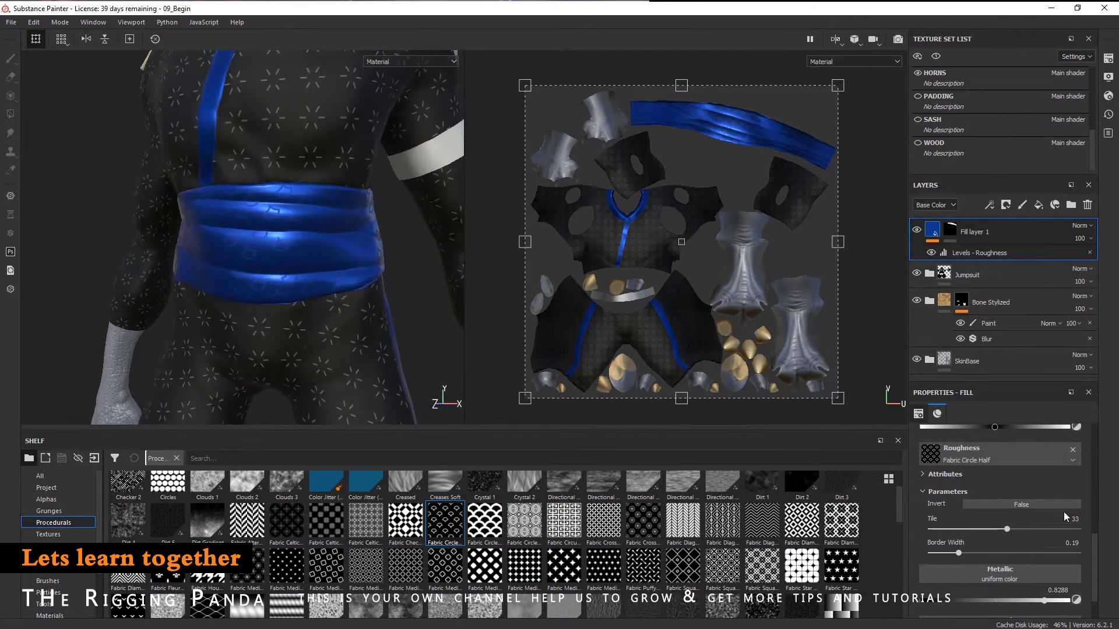
# - Add a new fill layer above Fill layer 1 and leave only its color channel active
pyautogui.scroll(-1, 1064, 512)
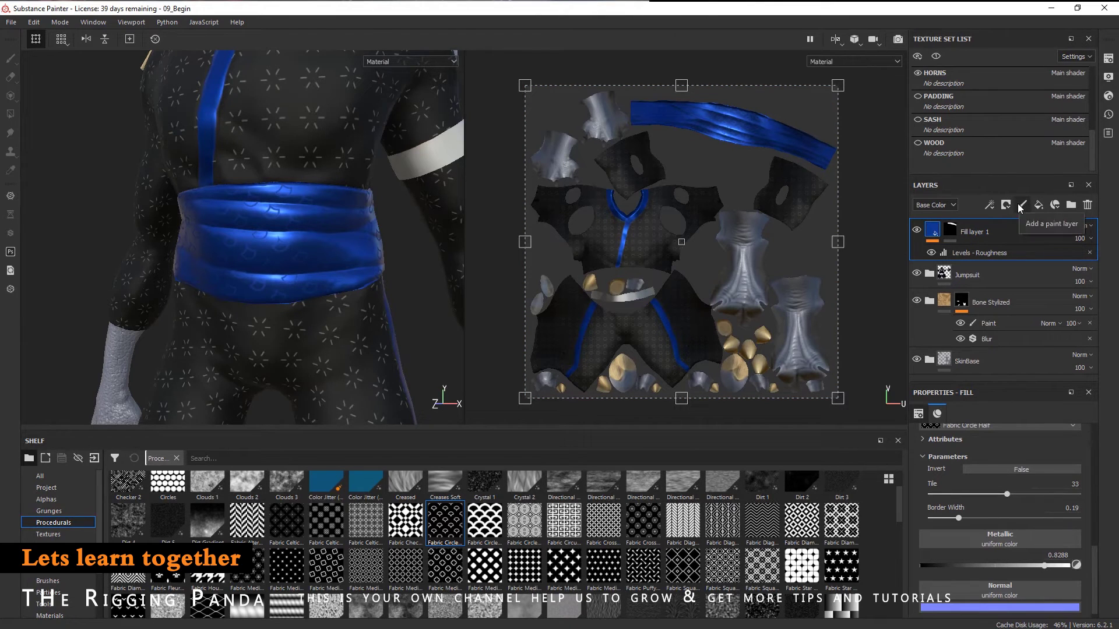
pyautogui.click(1038, 204)
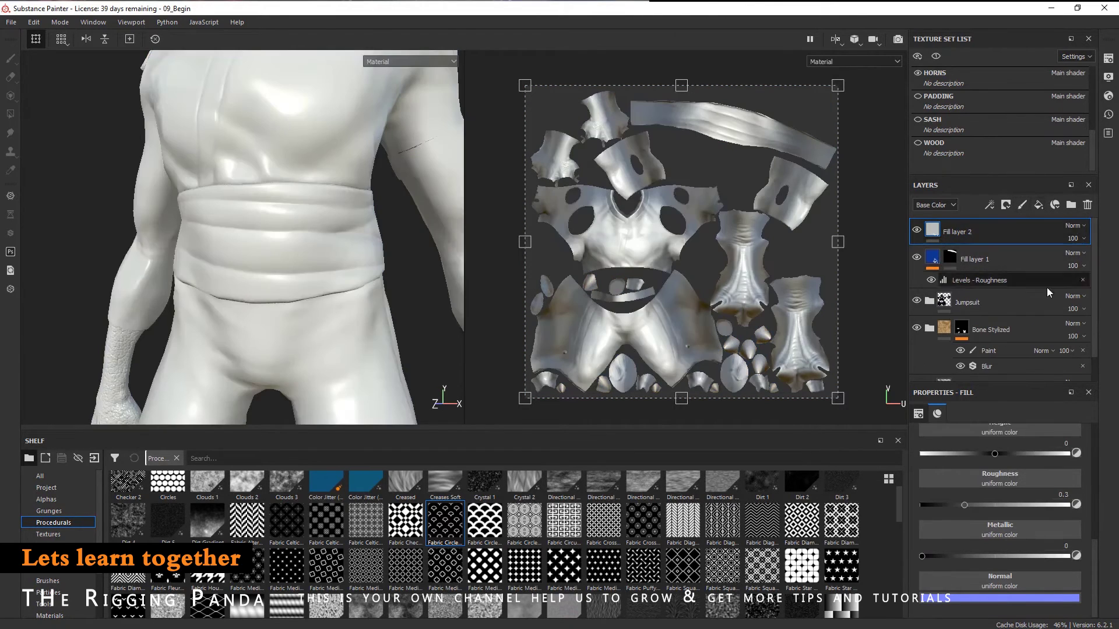
pyautogui.moveTo(1100, 554); pyautogui.dragTo(1090, 437)
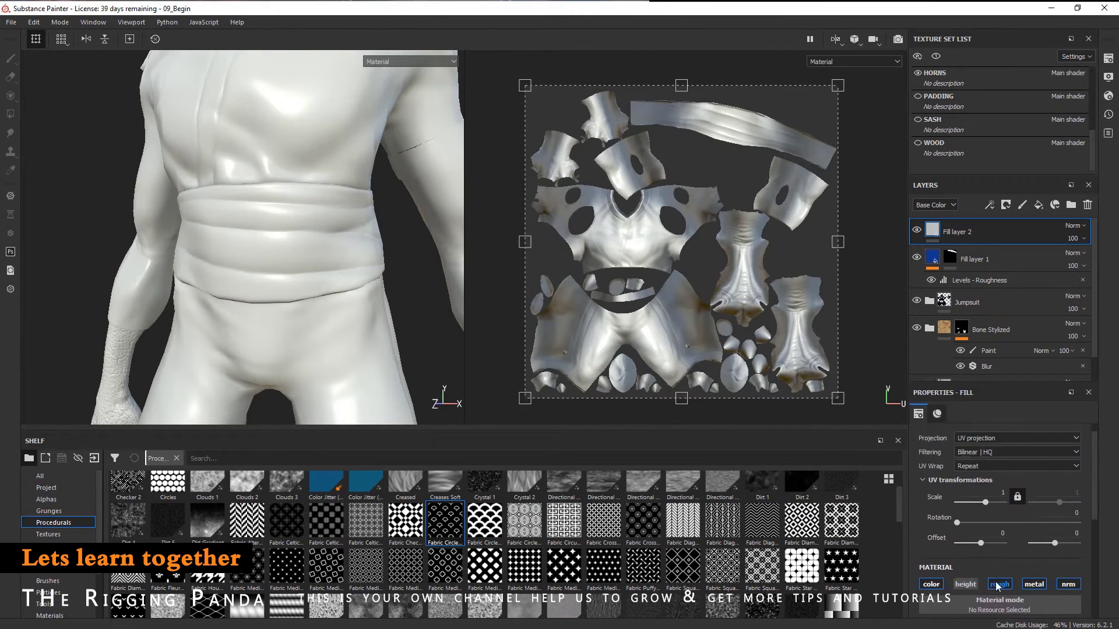
pyautogui.click(998, 585)
pyautogui.click(1034, 585)
pyautogui.click(1068, 585)
pyautogui.scroll(-2, 1095, 512)
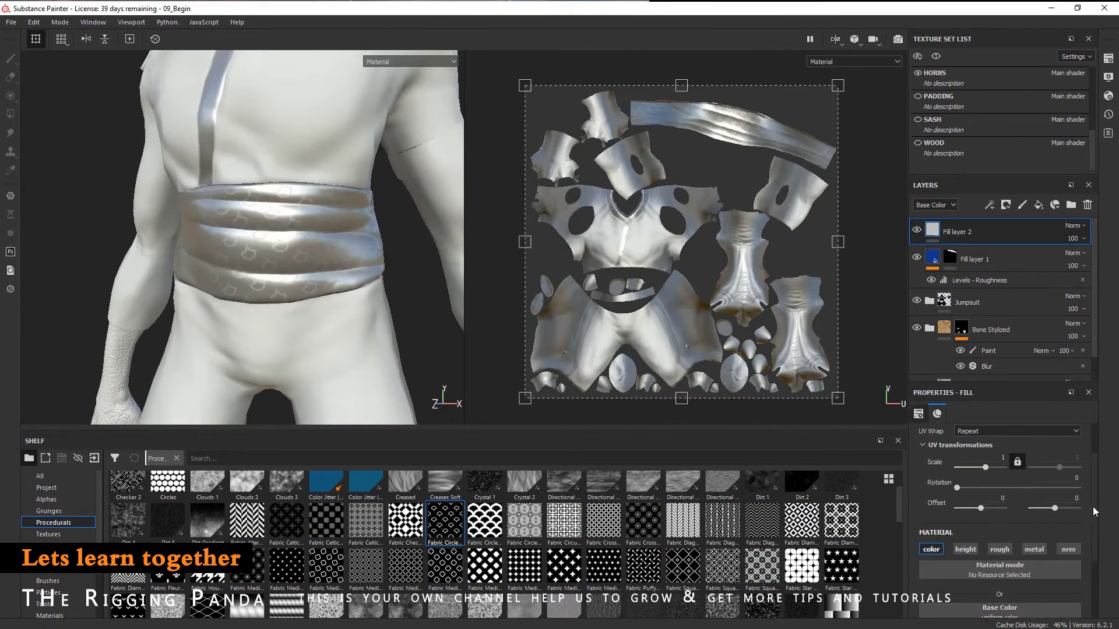
# - Assign the body's baked Curvature map to the new fill layer's Base Color
pyautogui.scroll(-1, 1094, 511)
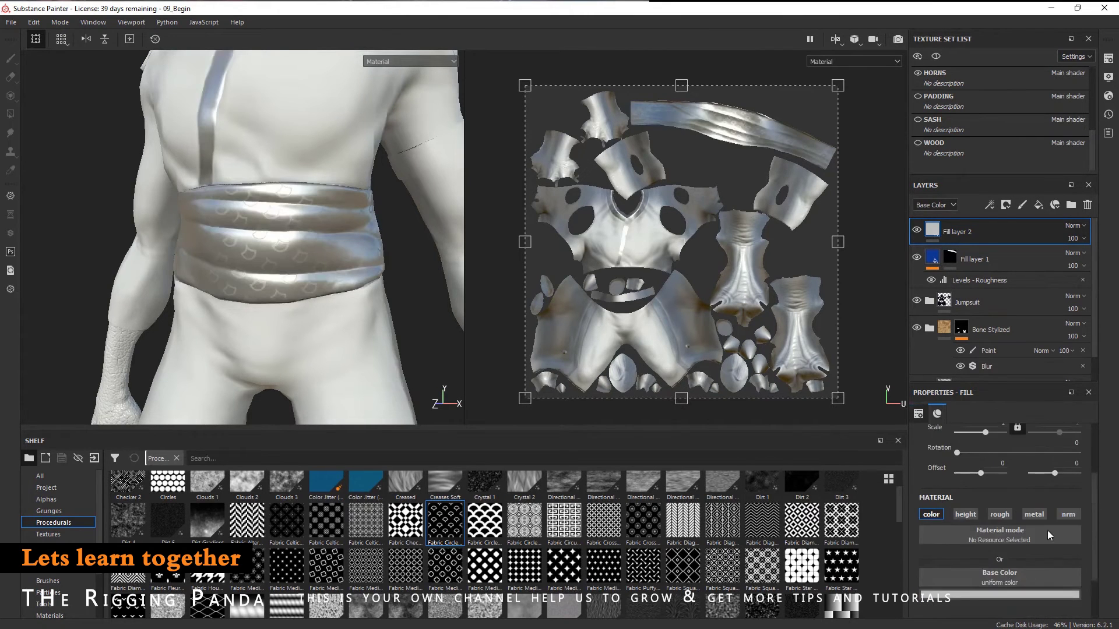
pyautogui.click(998, 576)
pyautogui.write('curv')
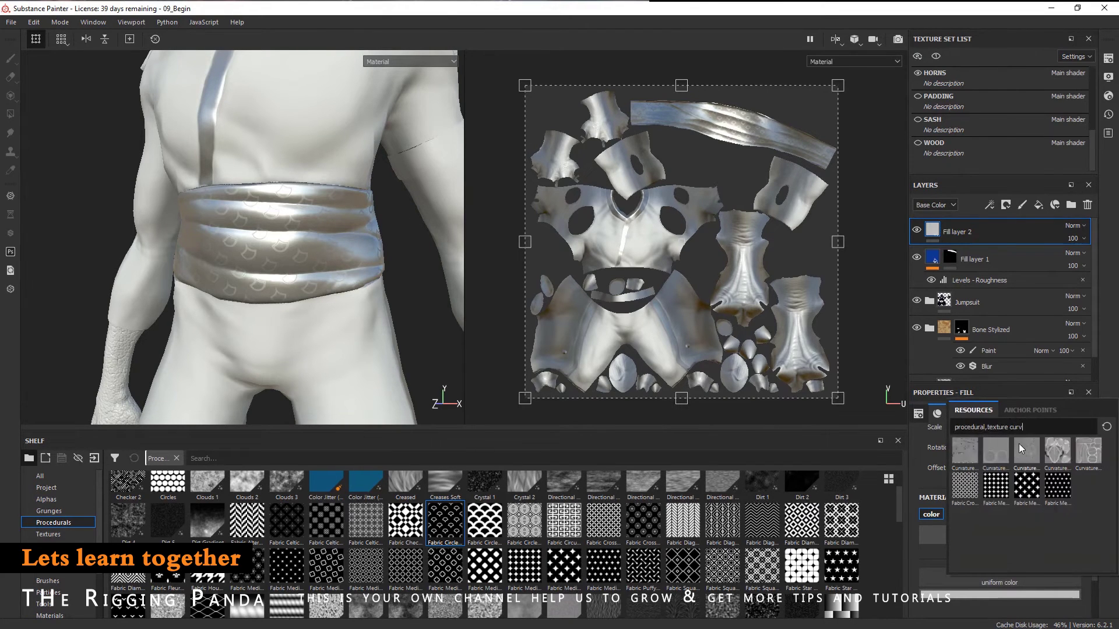
pyautogui.click(964, 446)
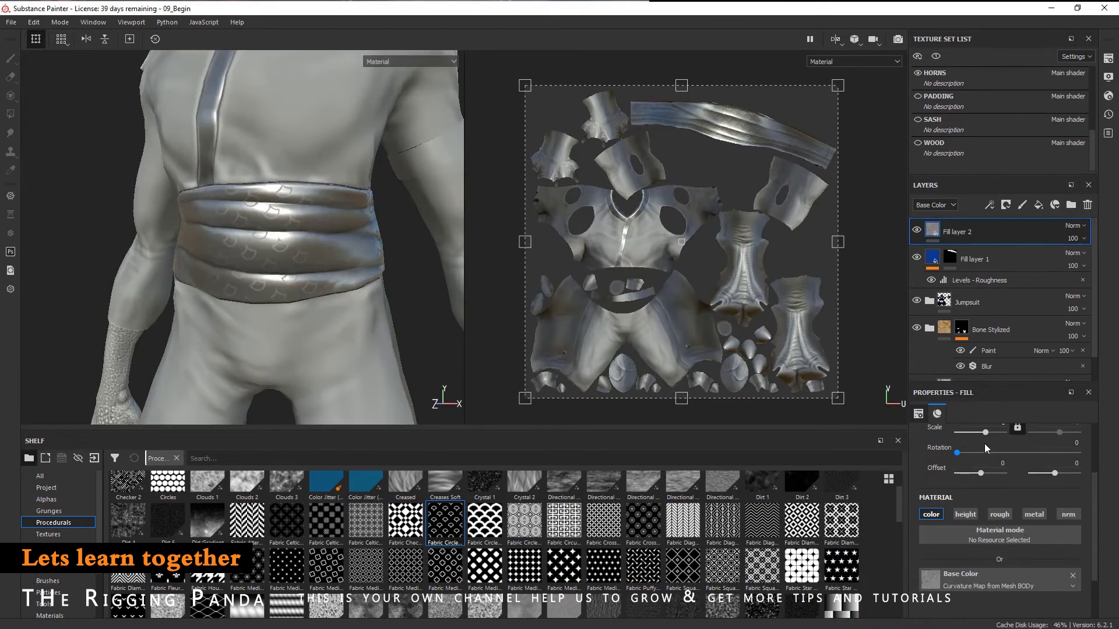
# - Add a black mask to Fill layer 2 and polygon-fill the waist wrap's UV island to reveal the layer there
pyautogui.click(1006, 207)
pyautogui.click(1043, 243)
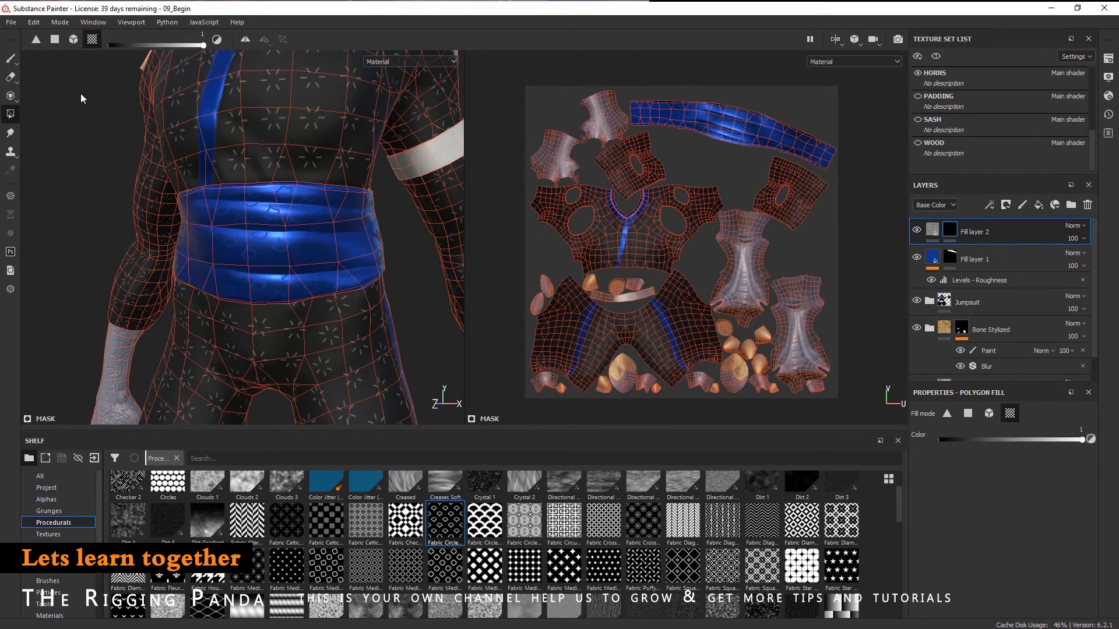
pyautogui.click(746, 124)
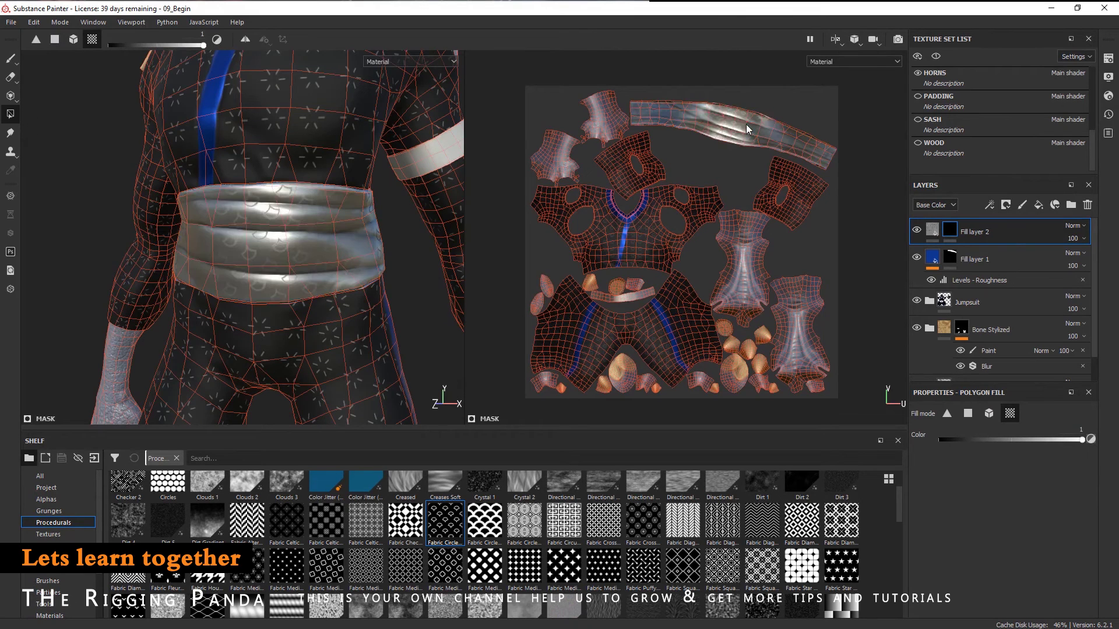
# - Set Fill layer 2's blending mode to Overlay and its opacity to 43, and return to the Paint tool
pyautogui.click(1076, 225)
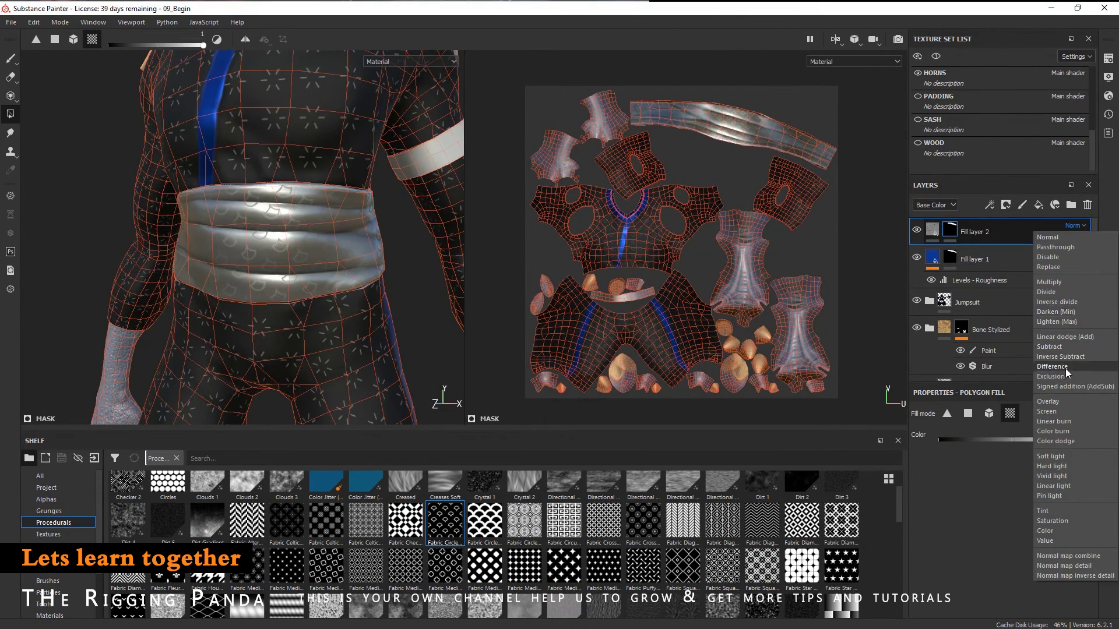
pyautogui.click(1060, 402)
pyautogui.click(1076, 238)
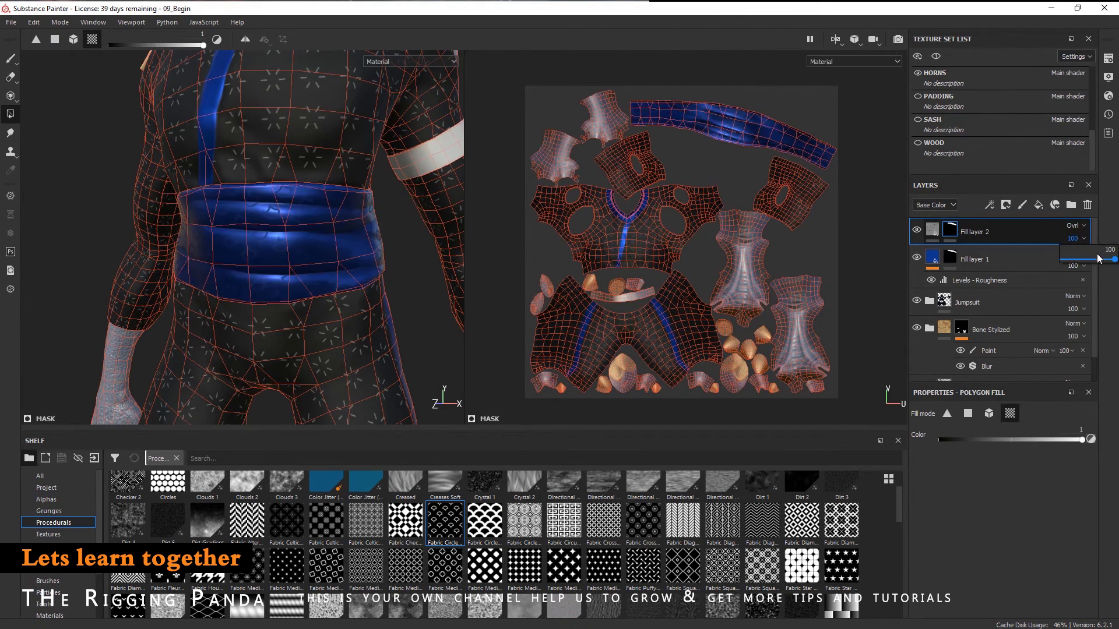
pyautogui.moveTo(1114, 262); pyautogui.dragTo(1083, 261)
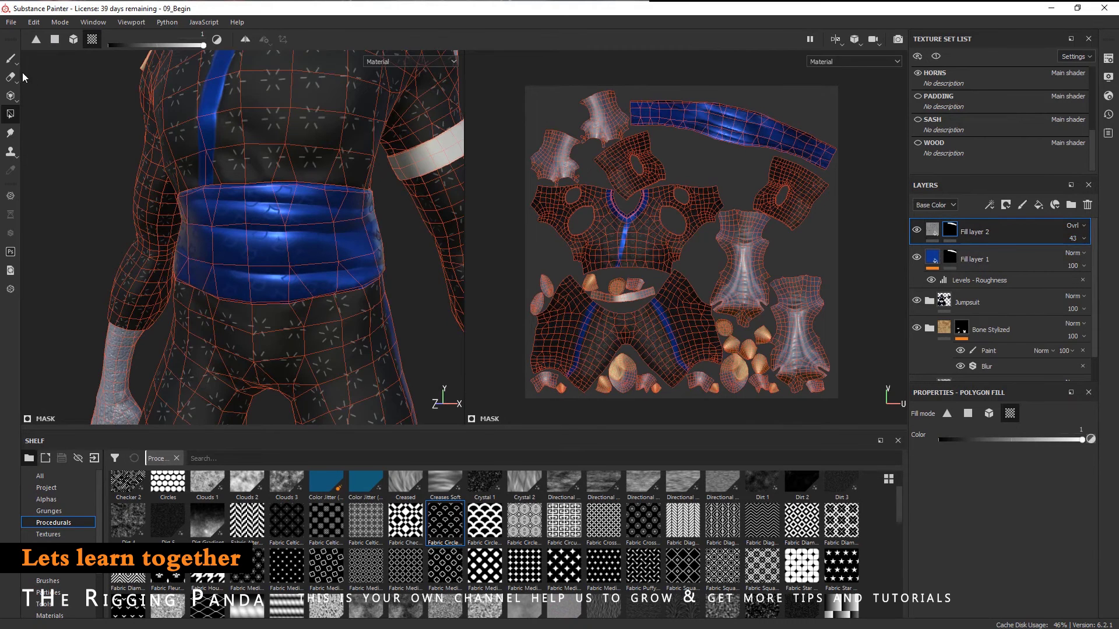
pyautogui.click(11, 58)
# - Show the WOOD, SASH and PADDING texture sets and inspect the waist wrap together with the outer armor pieces
pyautogui.scroll(-3, 185, 279)
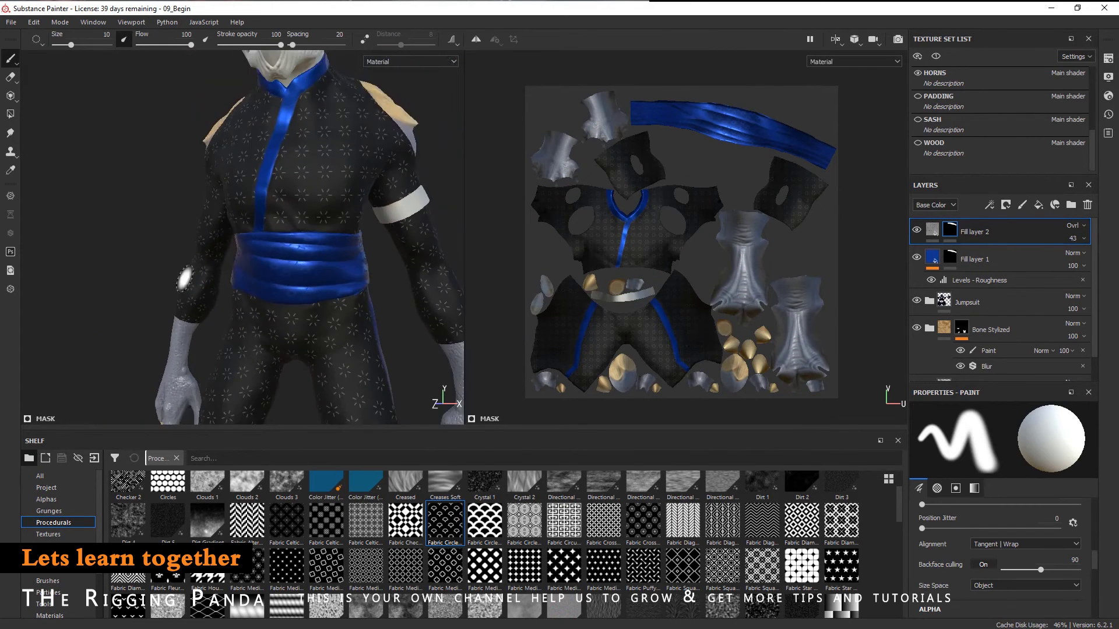
pyautogui.scroll(-2, 387, 299)
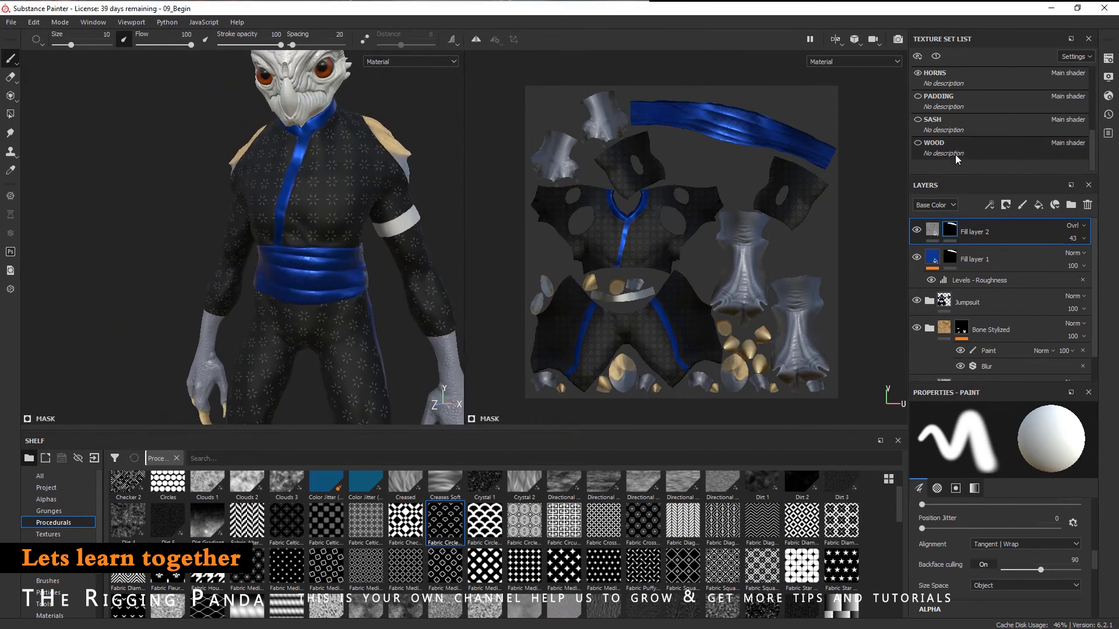
pyautogui.click(918, 143)
pyautogui.click(918, 119)
pyautogui.click(918, 96)
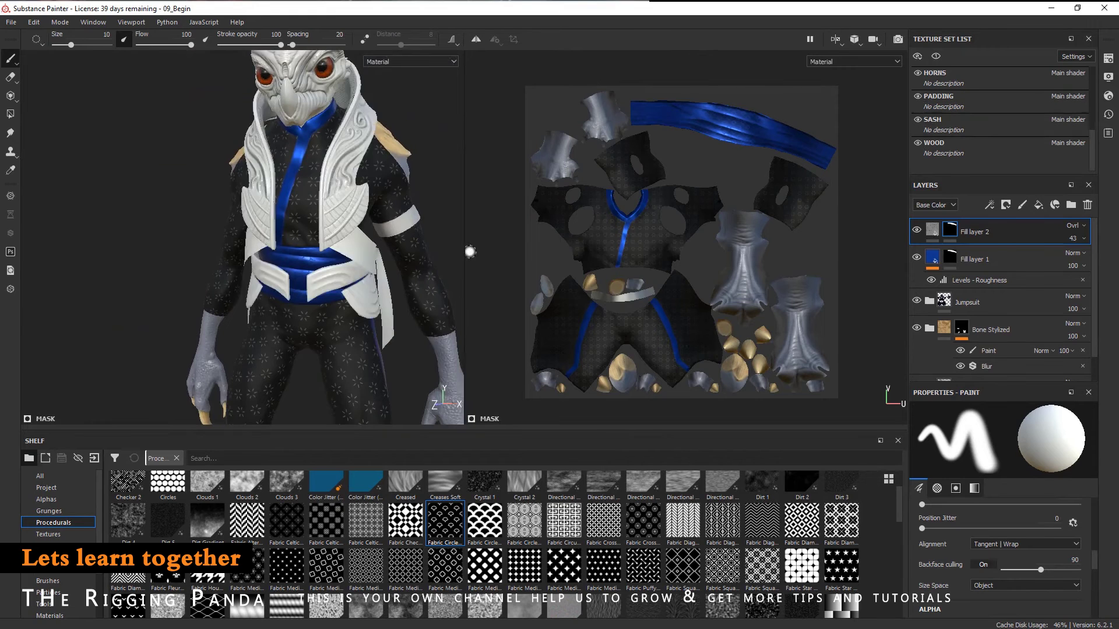
pyautogui.scroll(3, 317, 248)
pyautogui.keyDown('alt'); pyautogui.moveTo(318, 248); pyautogui.dragTo(312, 265); pyautogui.keyUp('alt')
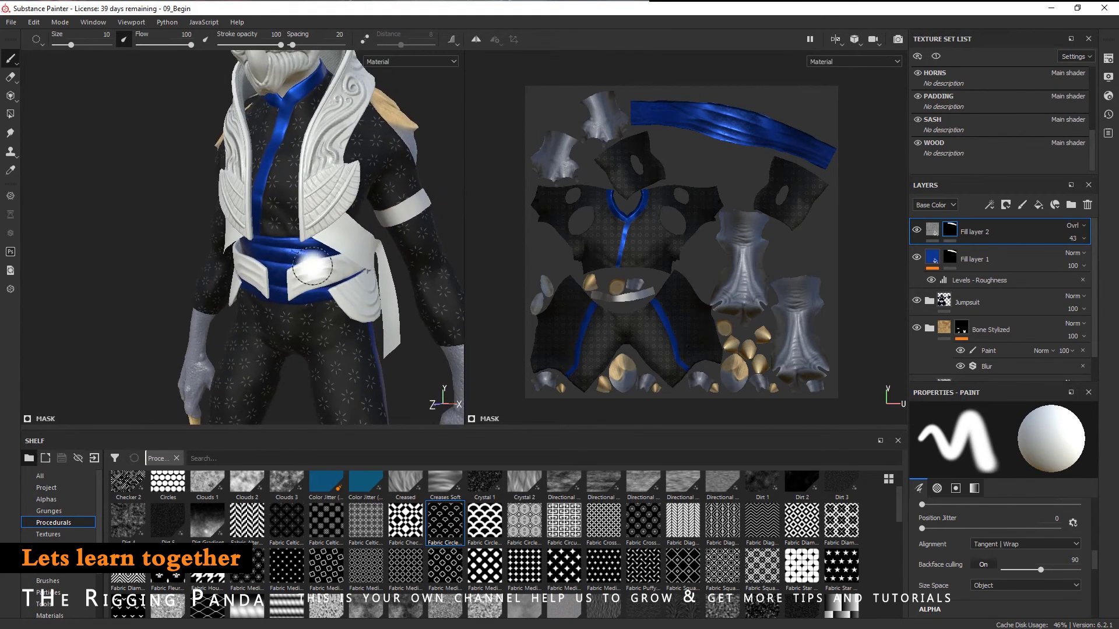
pyautogui.scroll(3, 350, 291)
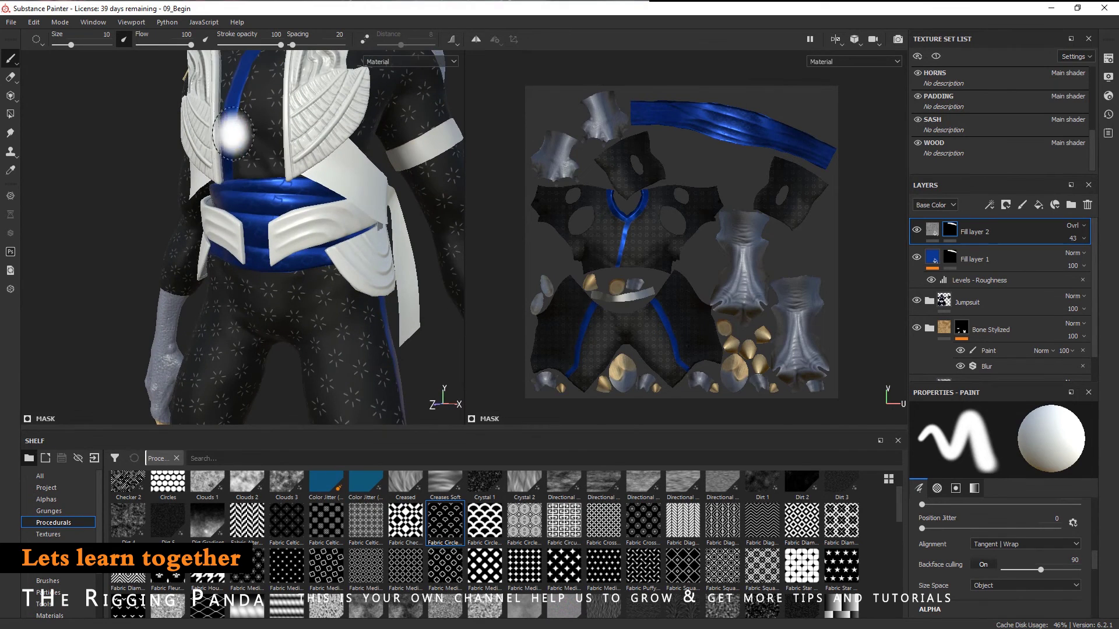
# - Brighten Fill layer 1's base color to a blue of RGB 0.007, 0.078, 0.376 and check it on the whole character
pyautogui.click(1002, 259)
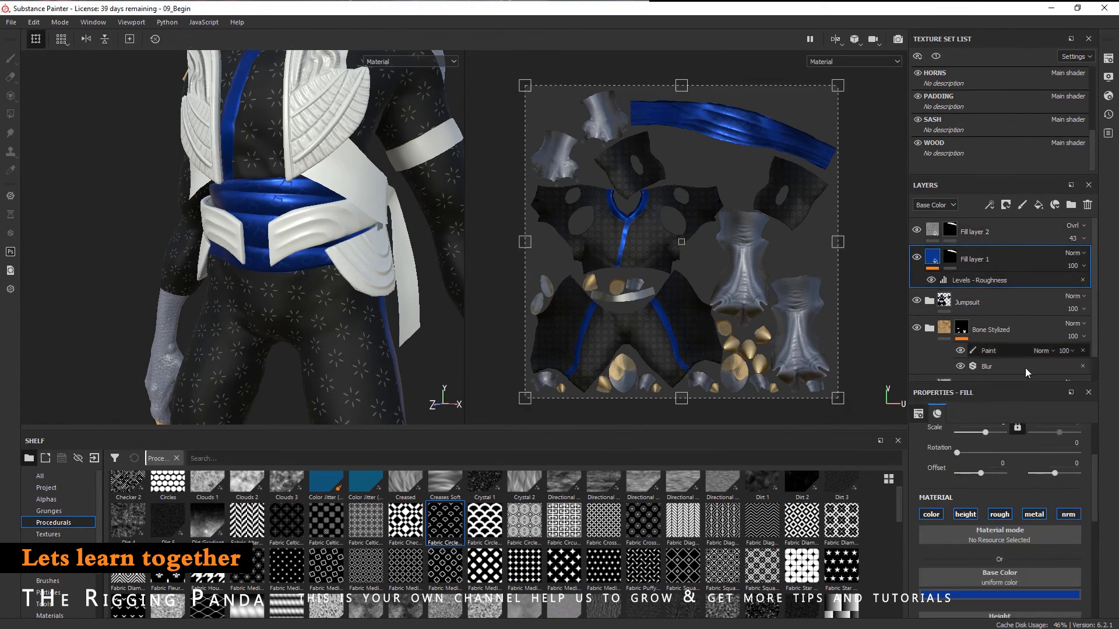
pyautogui.click(1003, 596)
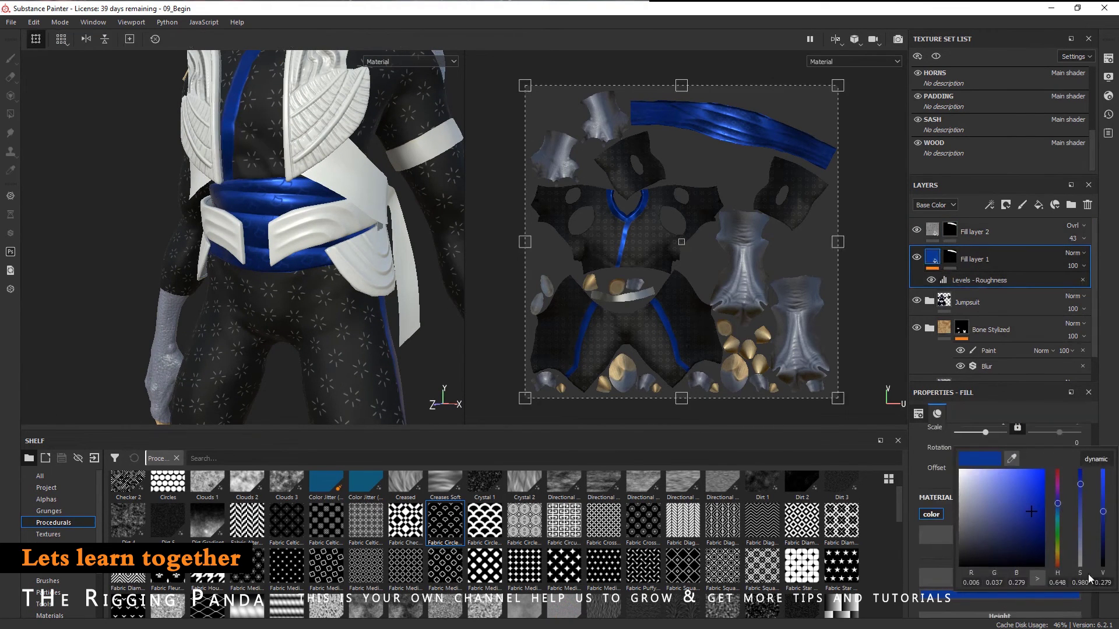
pyautogui.moveTo(1032, 519); pyautogui.dragTo(1057, 509)
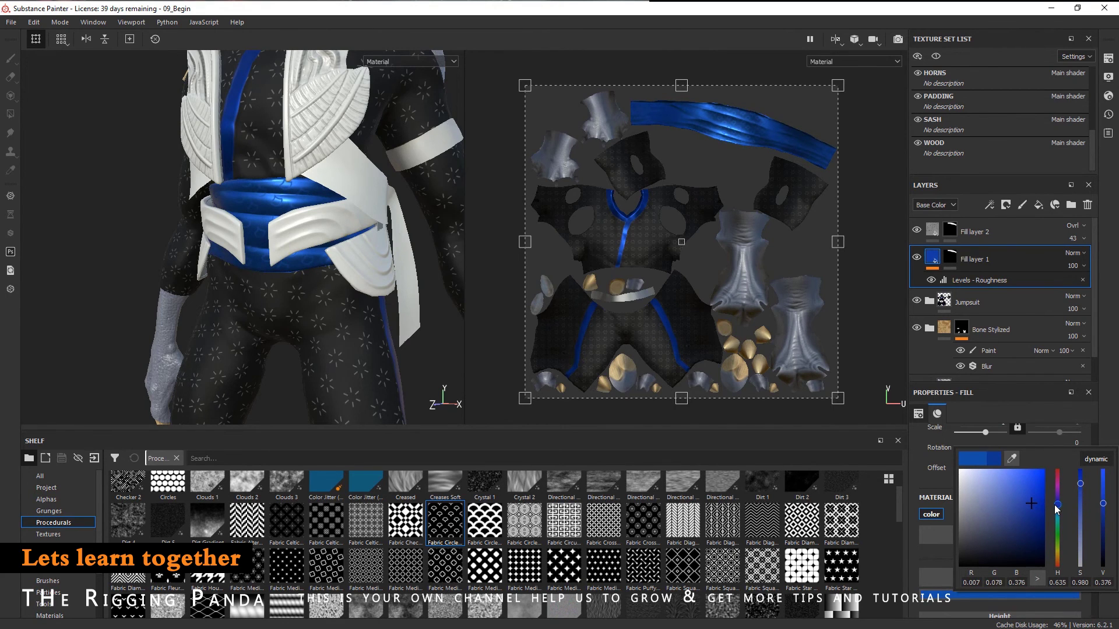
pyautogui.keyDown('alt'); pyautogui.moveTo(291, 263); pyautogui.dragTo(327, 283); pyautogui.keyUp('alt')
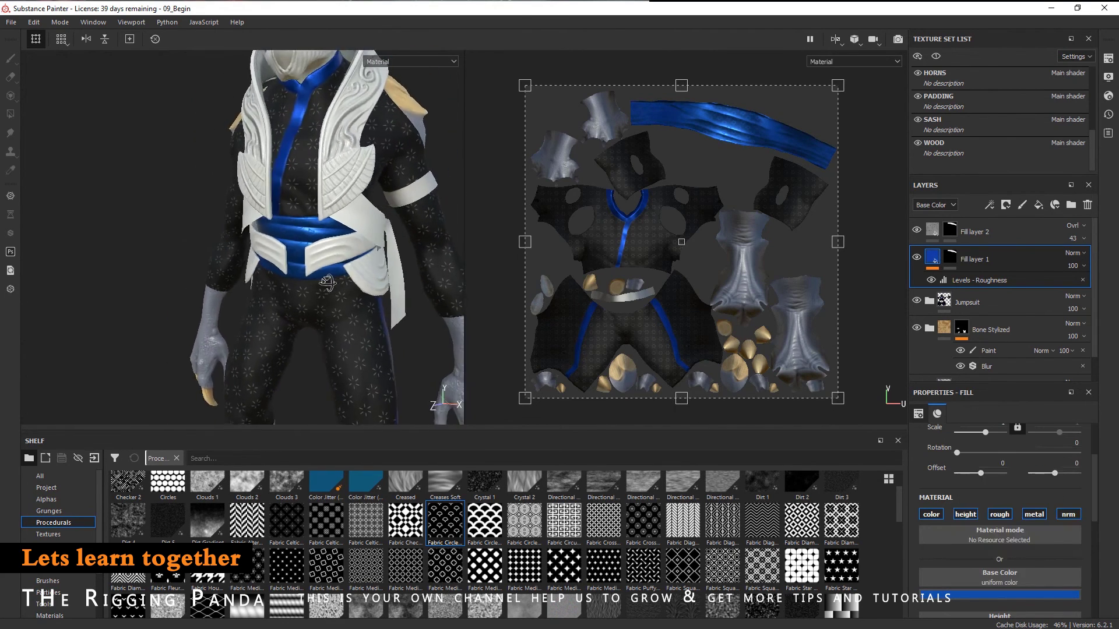
pyautogui.scroll(-5, 328, 282)
pyautogui.keyDown('alt'); pyautogui.moveTo(302, 309); pyautogui.dragTo(356, 335, button='middle'); pyautogui.keyUp('alt')
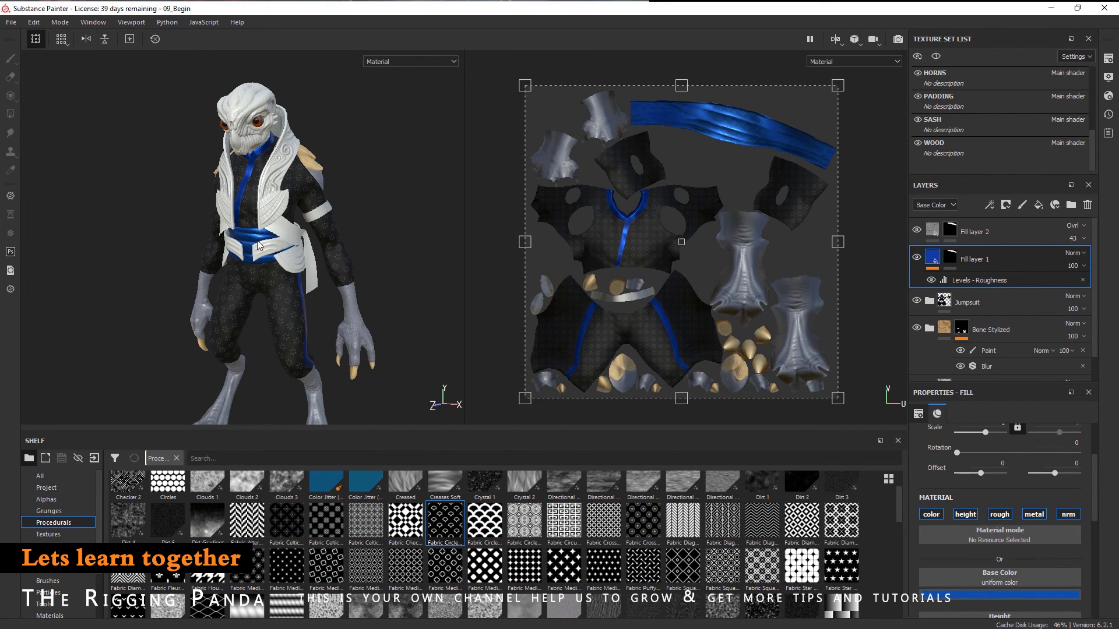
pyautogui.scroll(3, 298, 239)
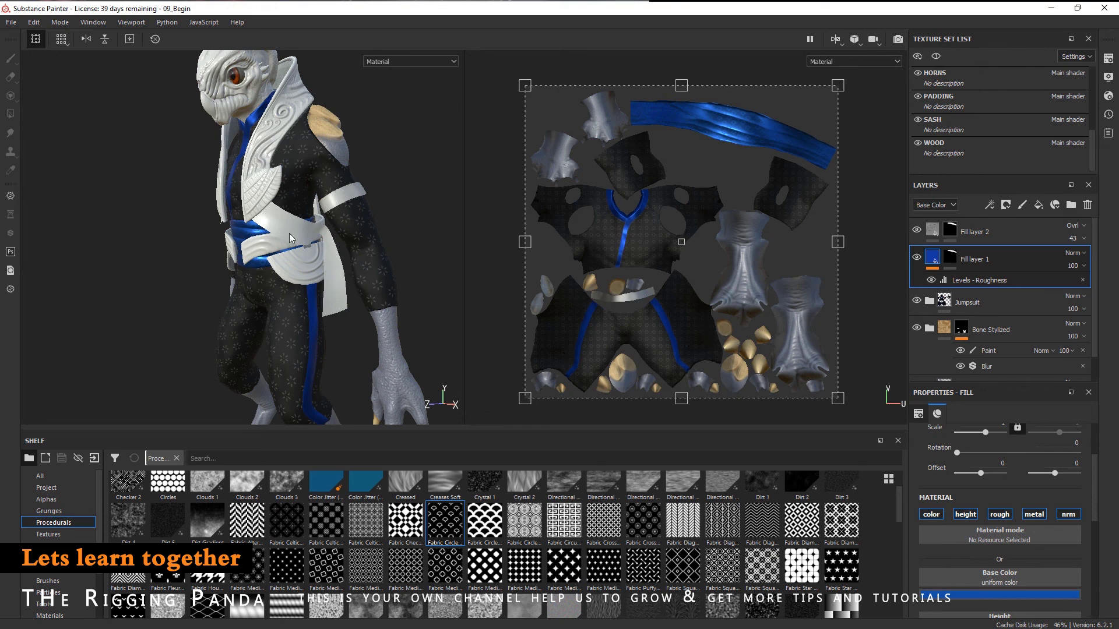
pyautogui.keyDown('alt'); pyautogui.moveTo(291, 263); pyautogui.dragTo(257, 267); pyautogui.keyUp('alt')
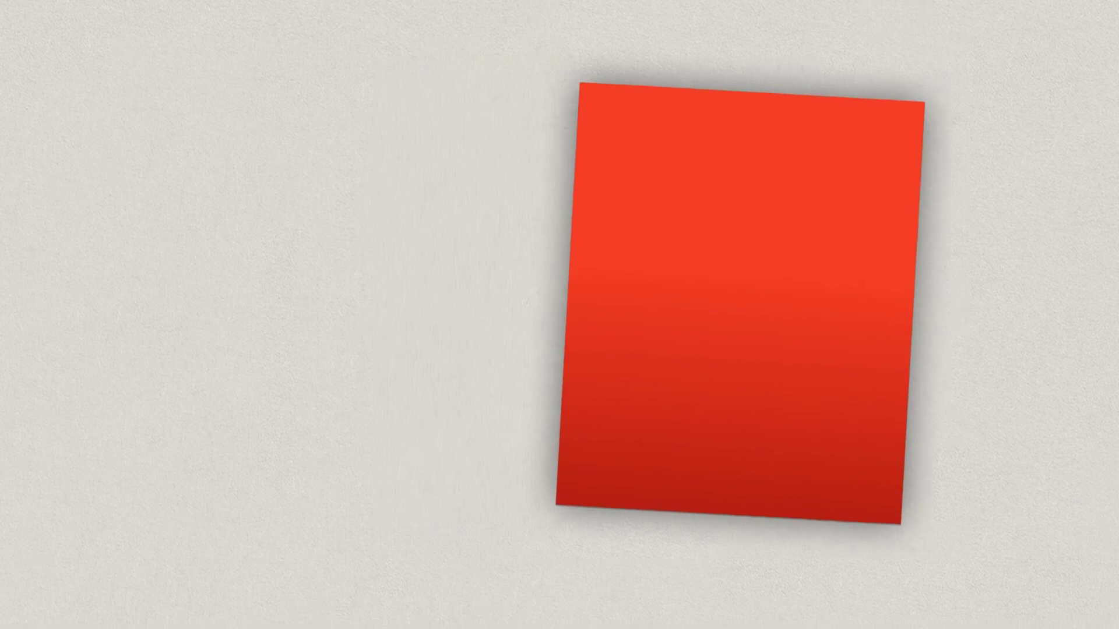